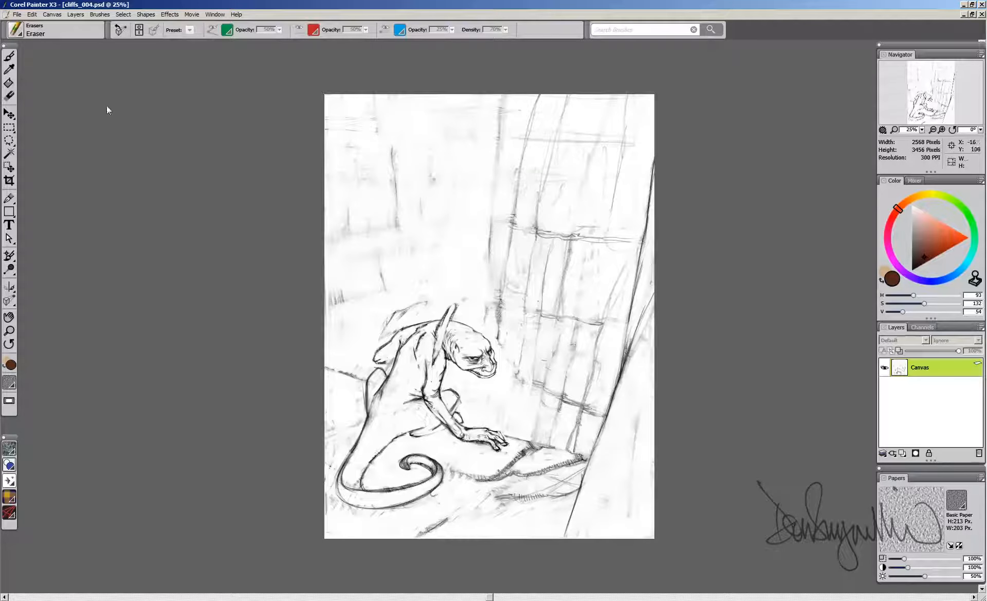
- Show the canvas rulers and move the two floating tool palettes clear of the vertical ruler
left_click(57, 17)
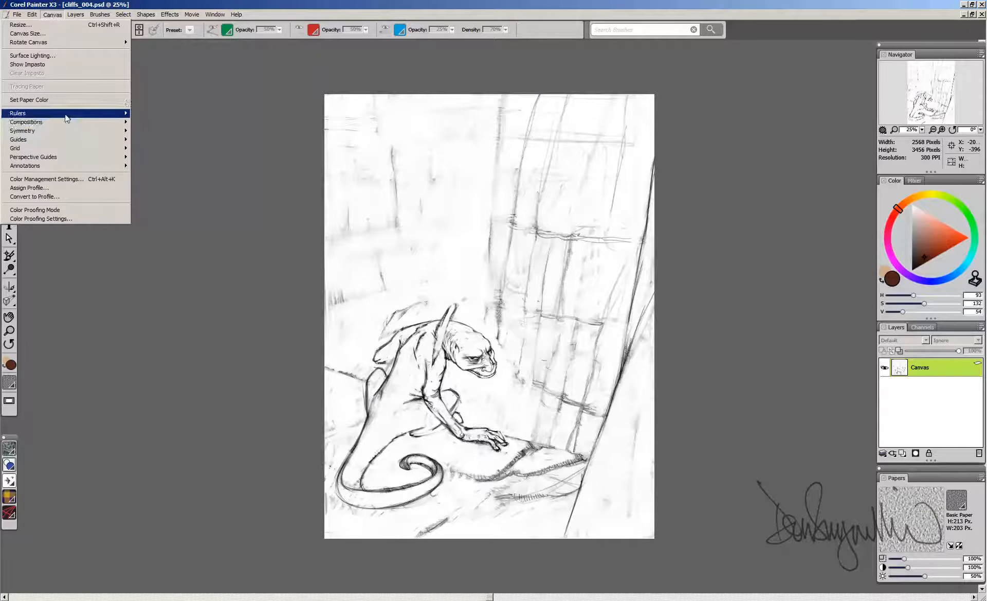
mouse_move(67, 118)
left_click(148, 111)
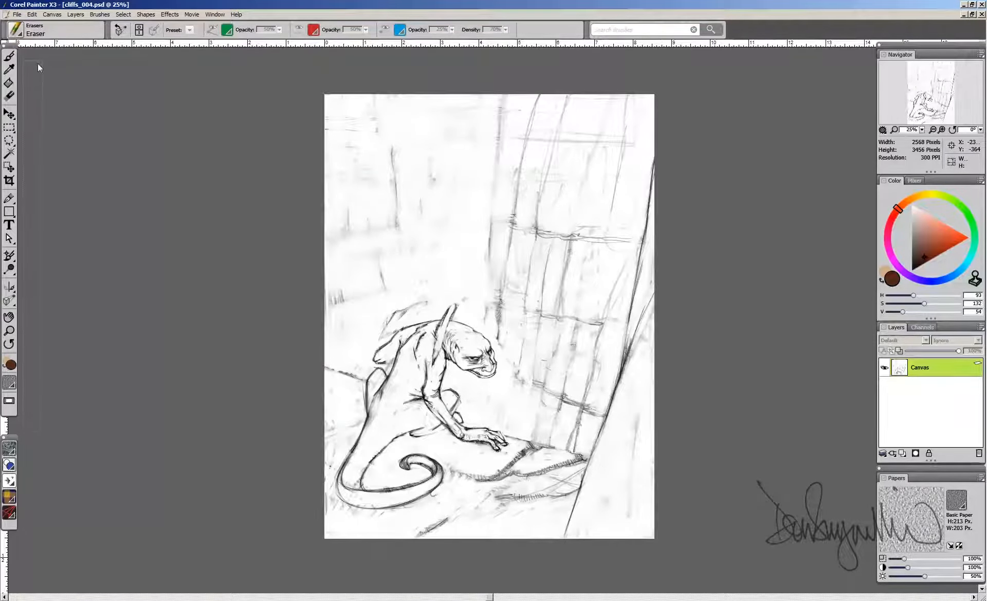
left_click_drag(32, 58, 29, 57)
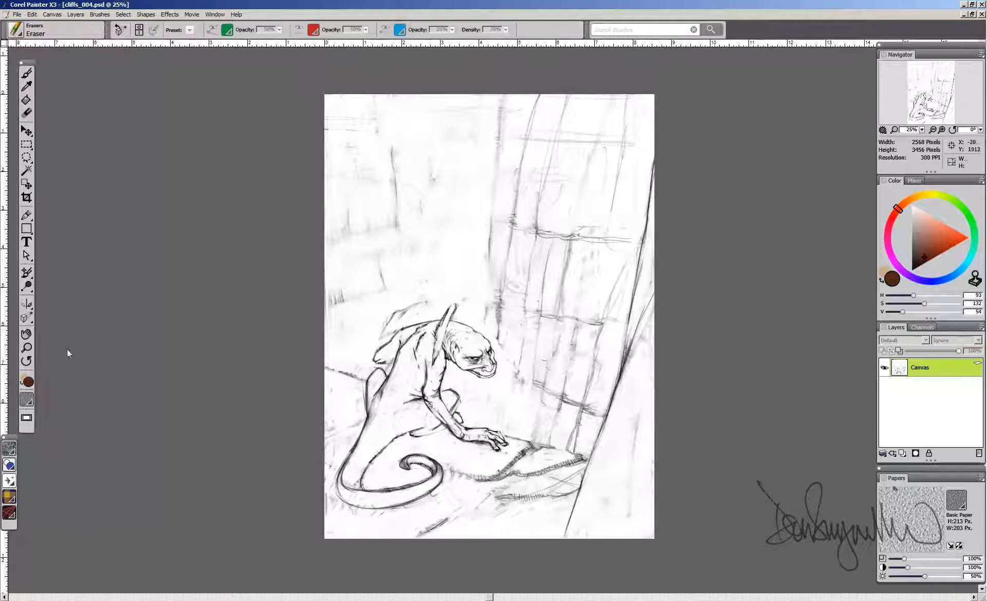
left_click_drag(29, 440, 32, 438)
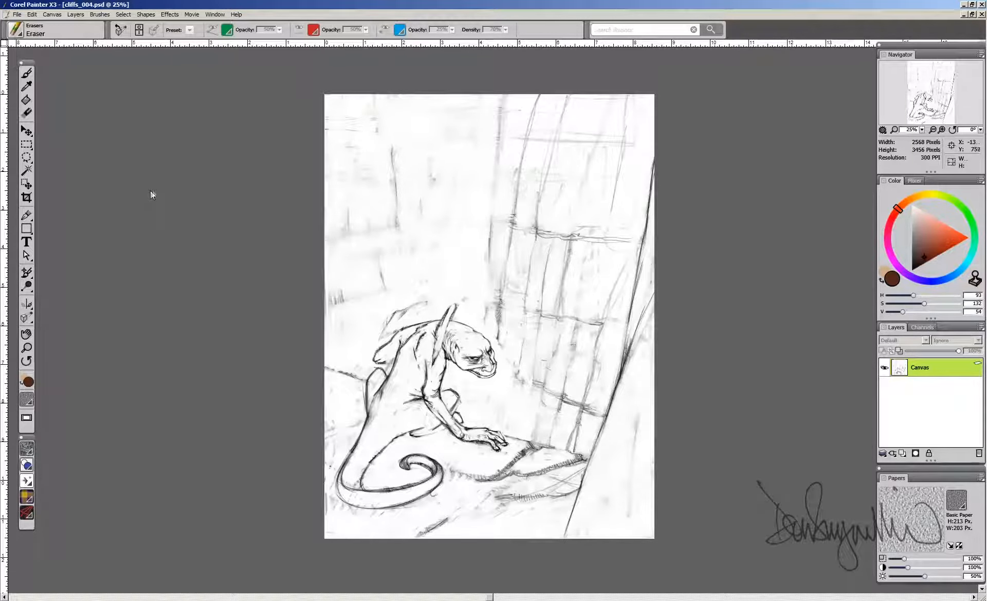
- Enable the perspective guides on the canvas
left_click(52, 15)
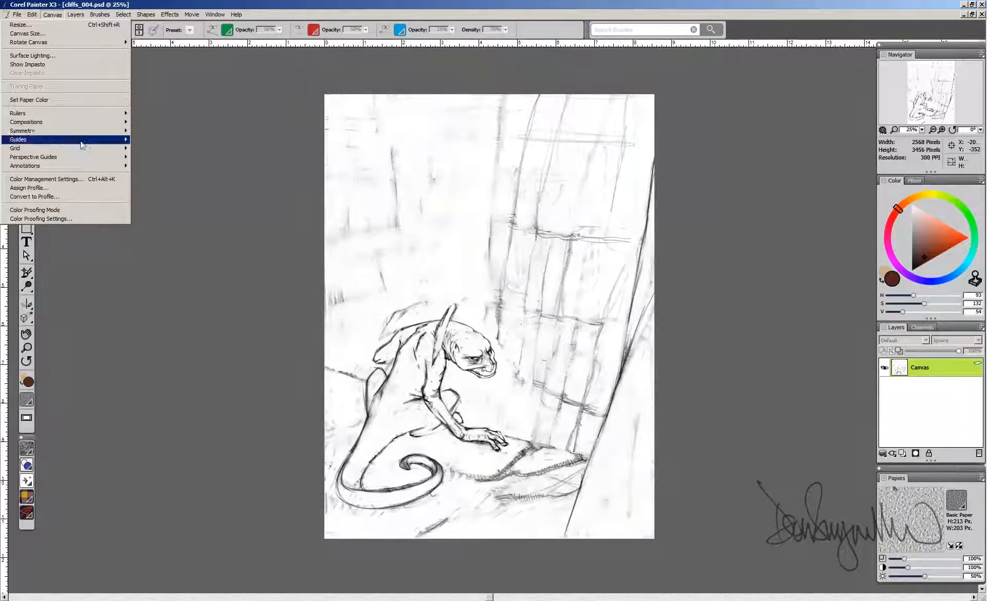
mouse_move(81, 156)
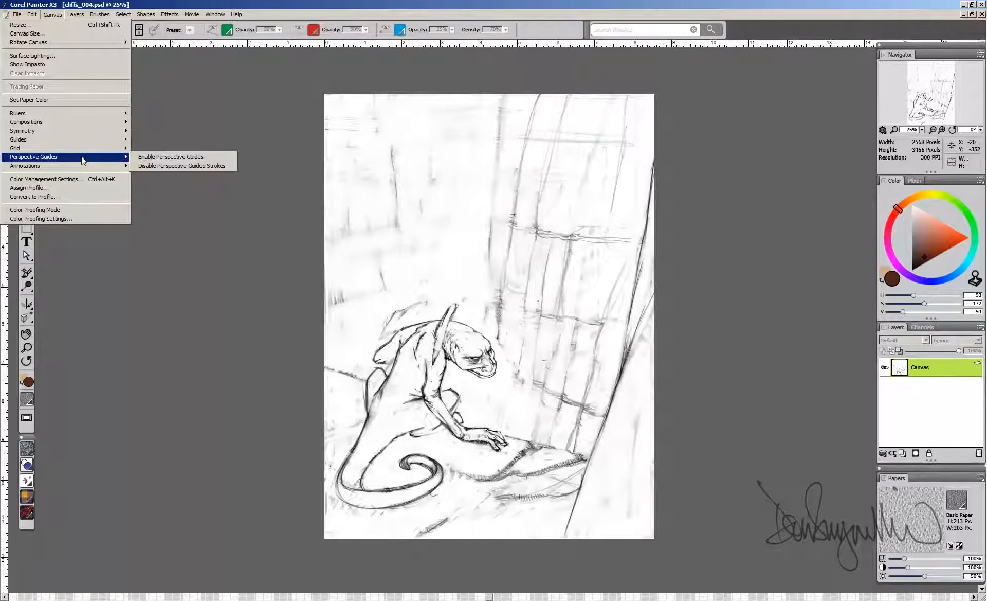
left_click(157, 159)
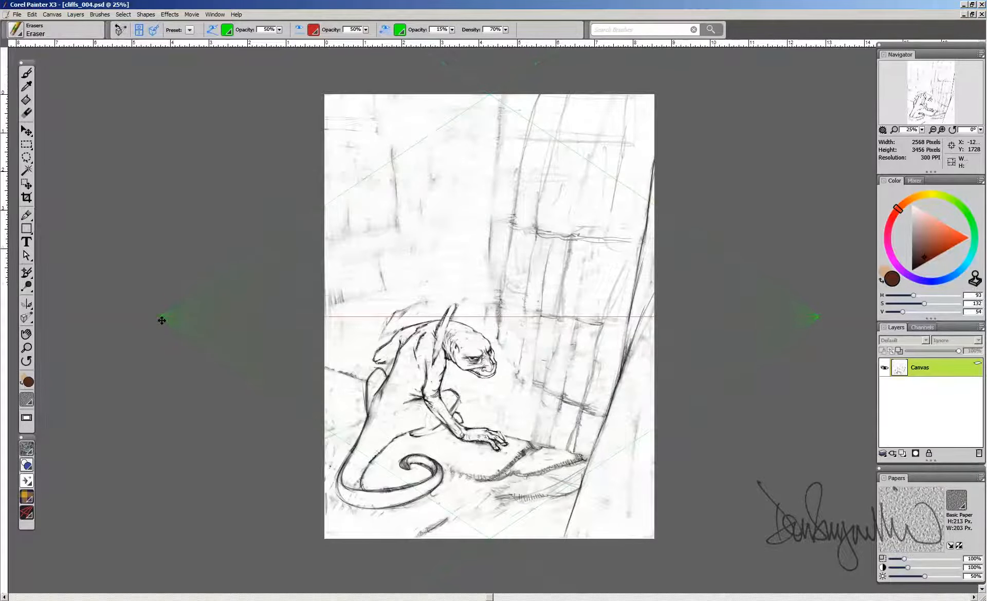
- Try tilting the perspective horizon by repositioning the two side vanishing points, lowering the one beyond the wall
mouse_move(162, 320)
left_mouse_down()
mouse_move(161, 246)
mouse_move(159, 356)
mouse_move(144, 337)
mouse_move(154, 327)
mouse_move(145, 337)
mouse_move(161, 167)
mouse_move(153, 310)
left_mouse_up()
key("ctrl+r")
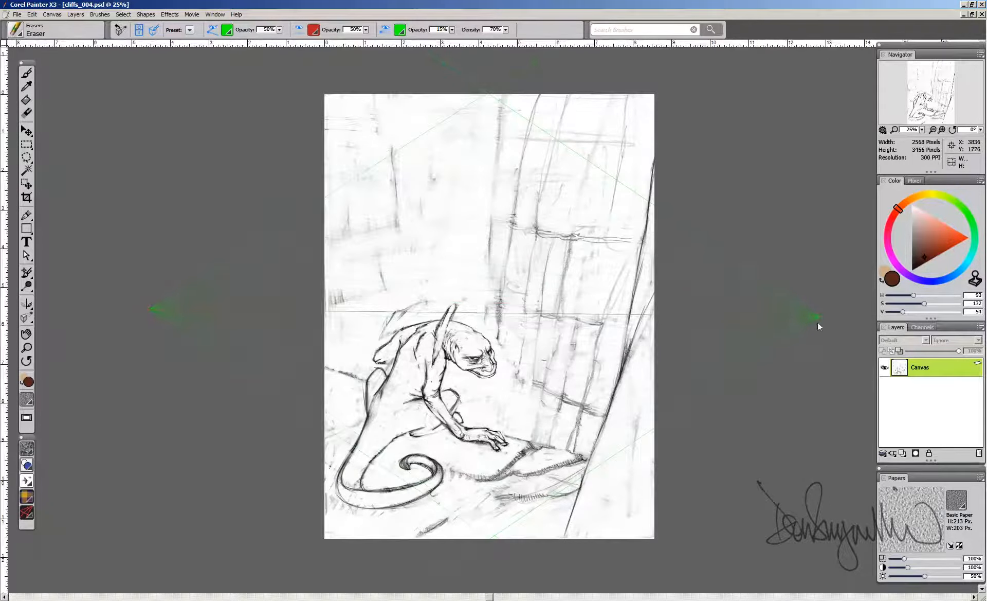
left_click_drag(818, 321, 832, 427)
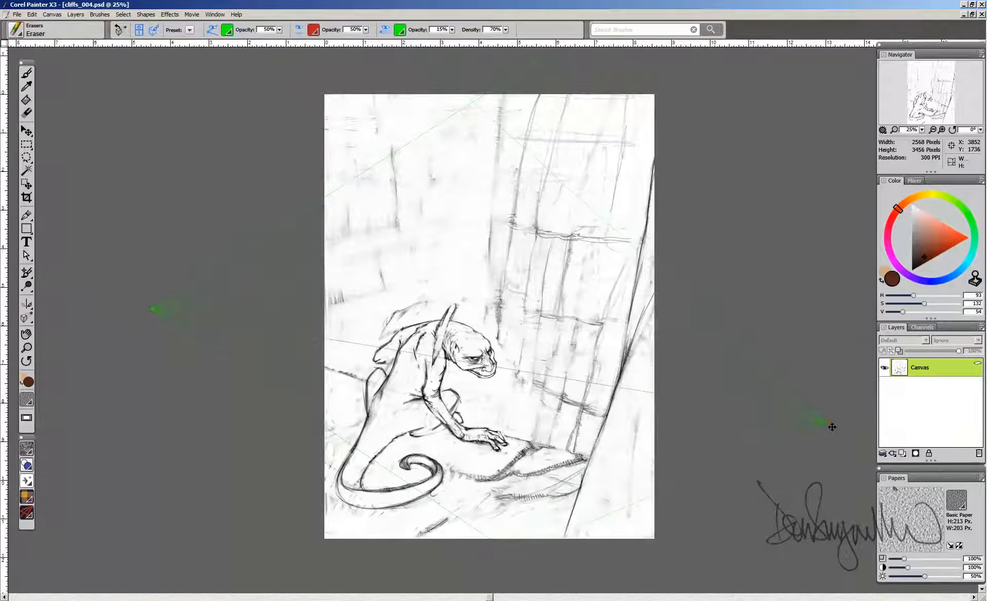
key("ctrl+r")
mouse_move(154, 311)
left_mouse_down()
mouse_move(157, 279)
mouse_move(157, 315)
left_mouse_up()
key("ctrl+r")
mouse_move(828, 427)
left_mouse_down()
mouse_move(828, 410)
mouse_move(828, 445)
left_mouse_up()
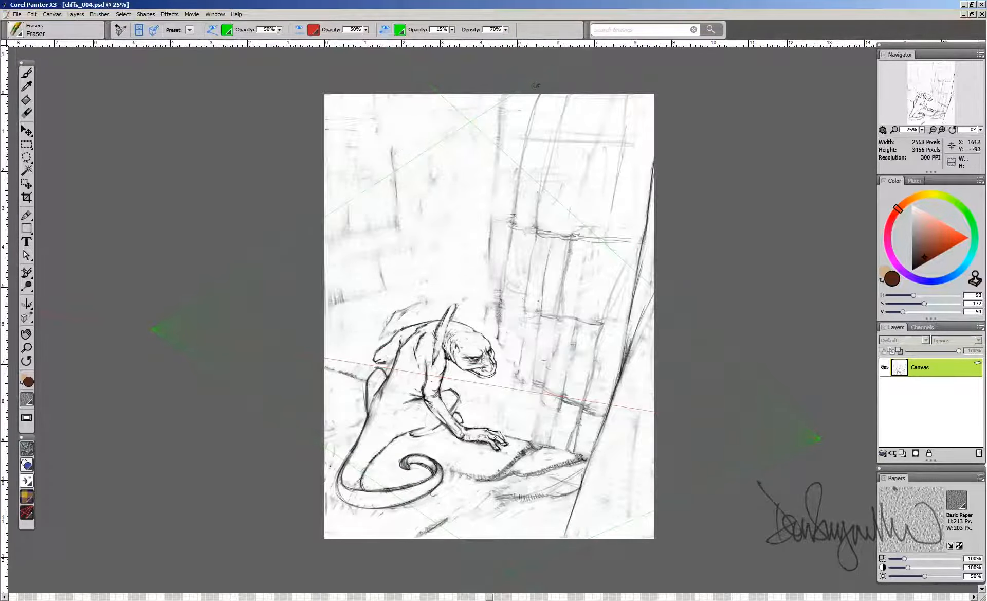
- Try swinging the upper perspective lines around and levelling the horizon with the two side vanishing points
left_click_drag(532, 81, 435, 102)
left_click_drag(436, 102, 409, 144)
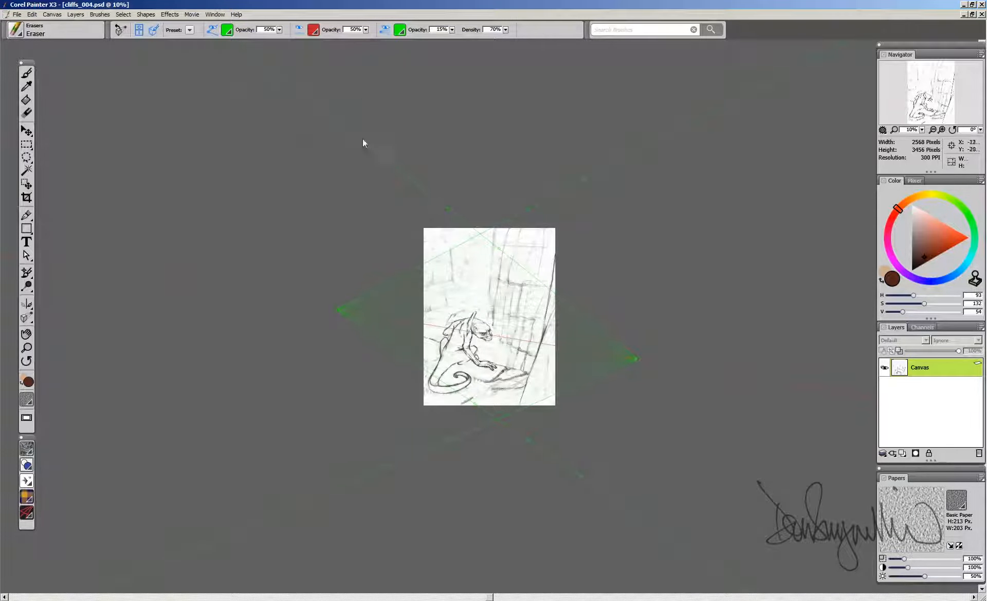
mouse_move(340, 312)
left_mouse_down()
mouse_move(336, 356)
mouse_move(333, 311)
left_mouse_up()
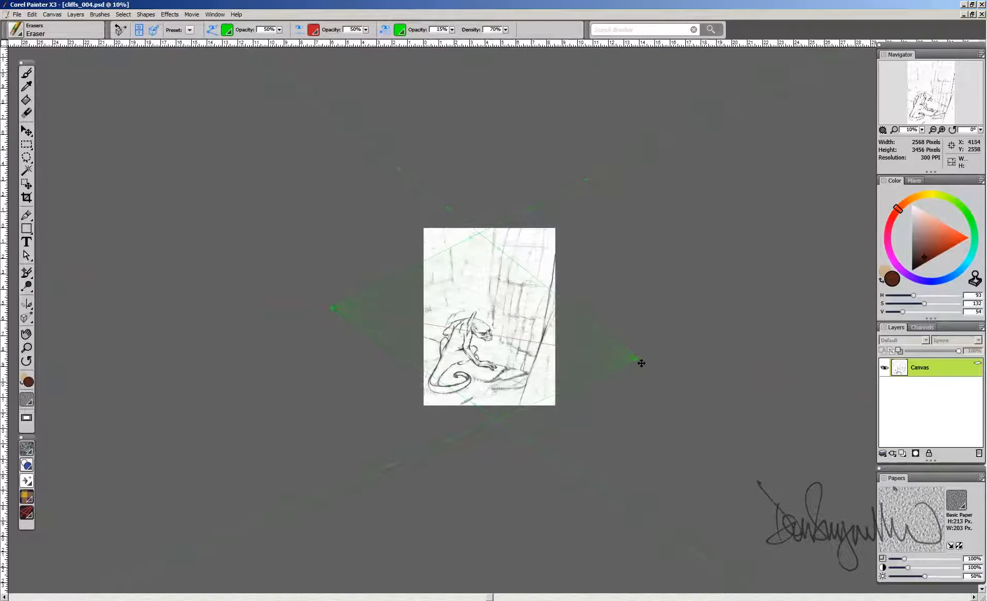
left_click_drag(641, 363, 648, 309)
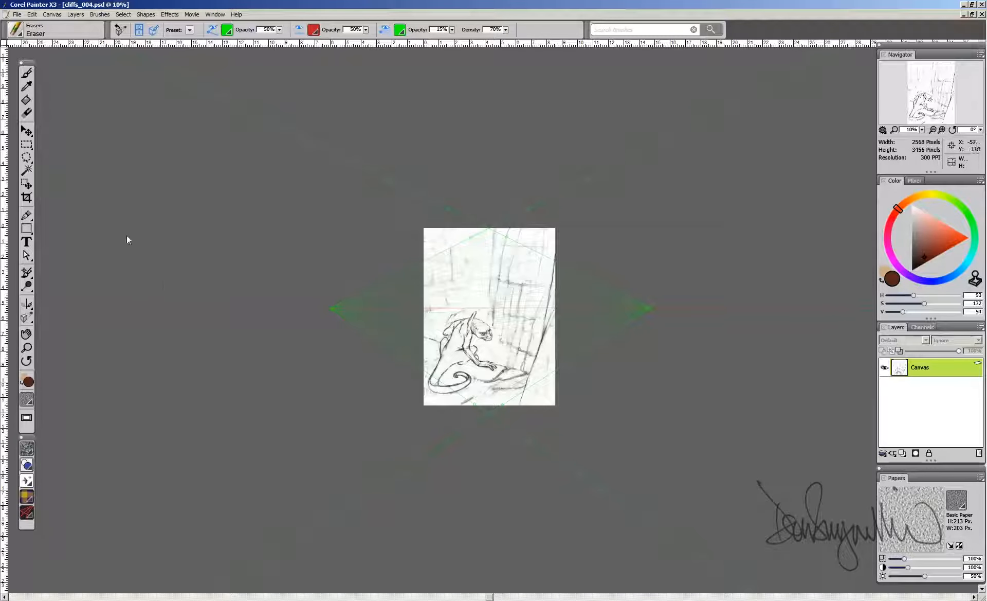
- Load the 3 Point Top-Down View perspective preset
left_click(189, 30)
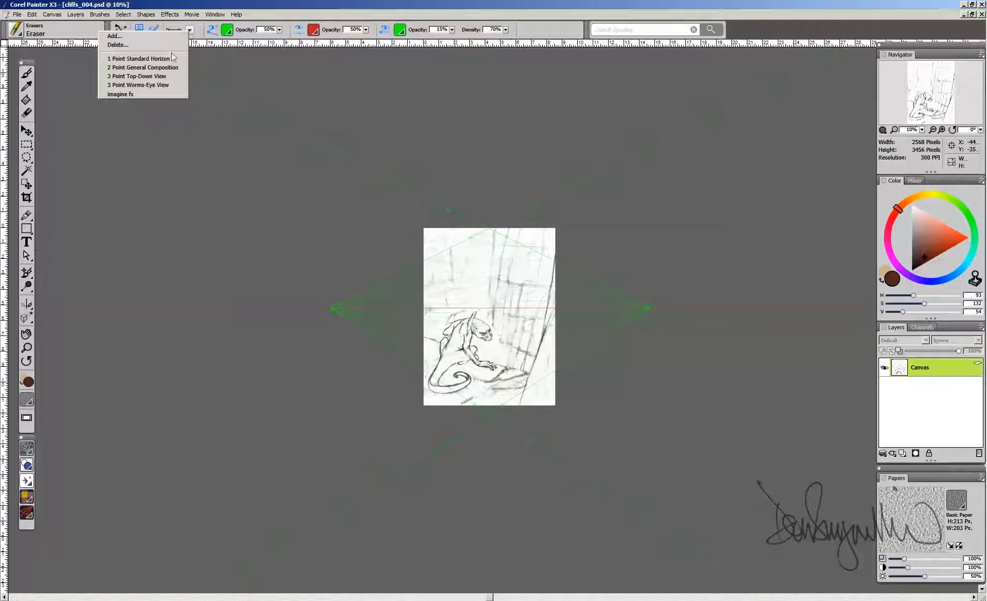
left_click(150, 77)
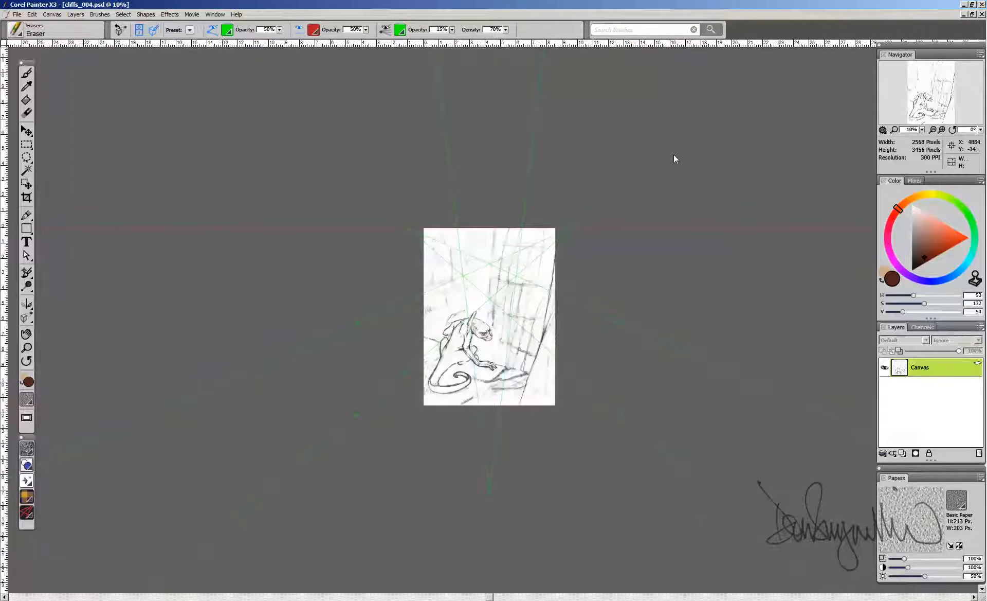
- Recolor the first set of perspective guide lines dark green and the third set bright blue at 32% opacity
left_click(229, 32)
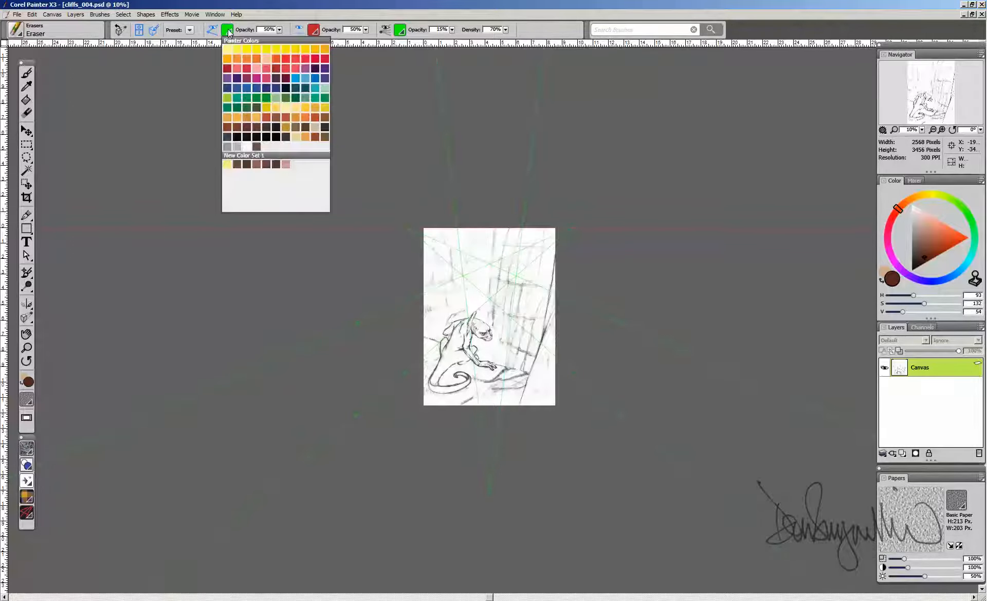
left_click(325, 98)
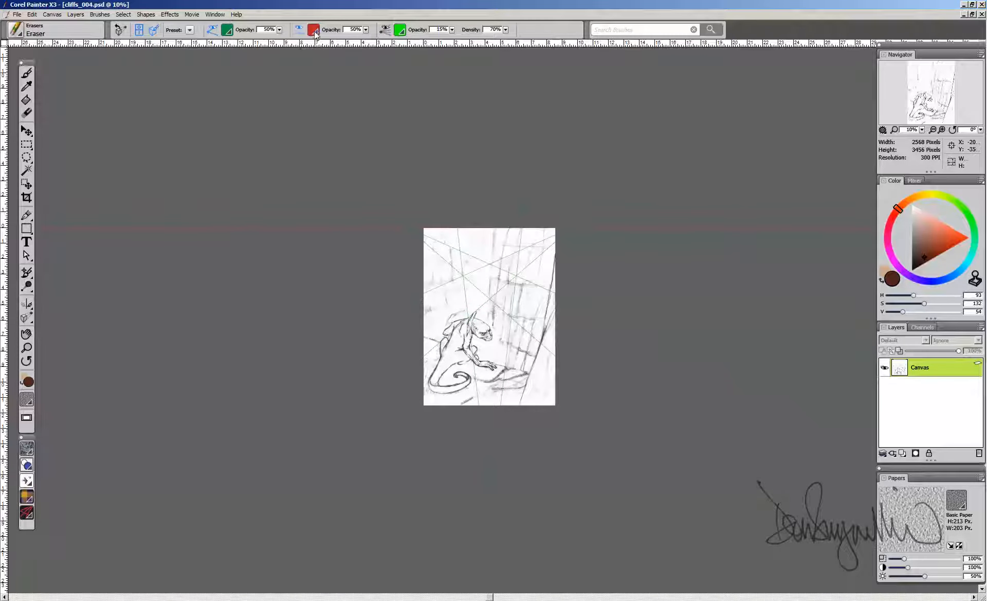
left_click(401, 32)
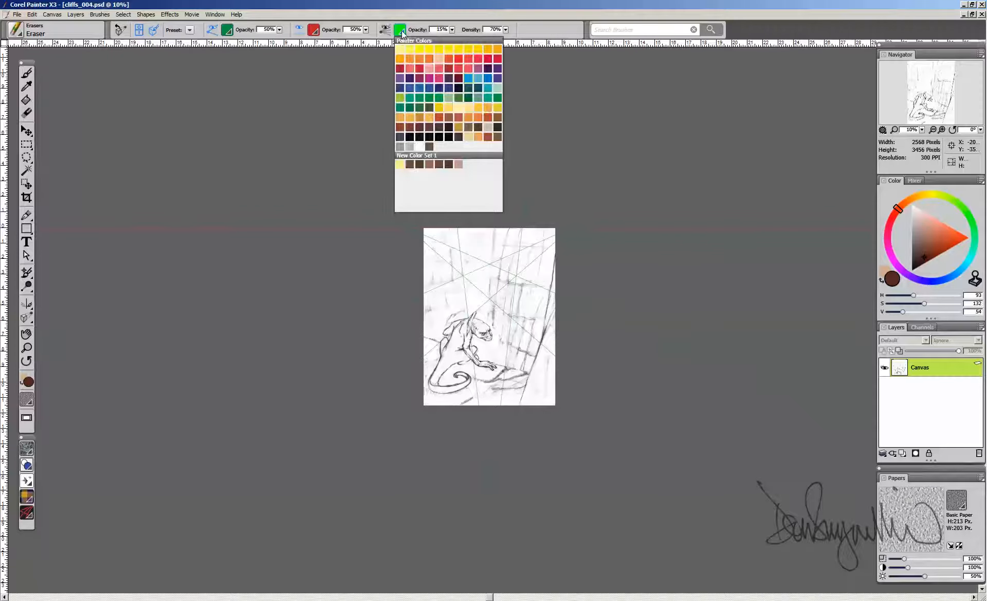
left_click(468, 79)
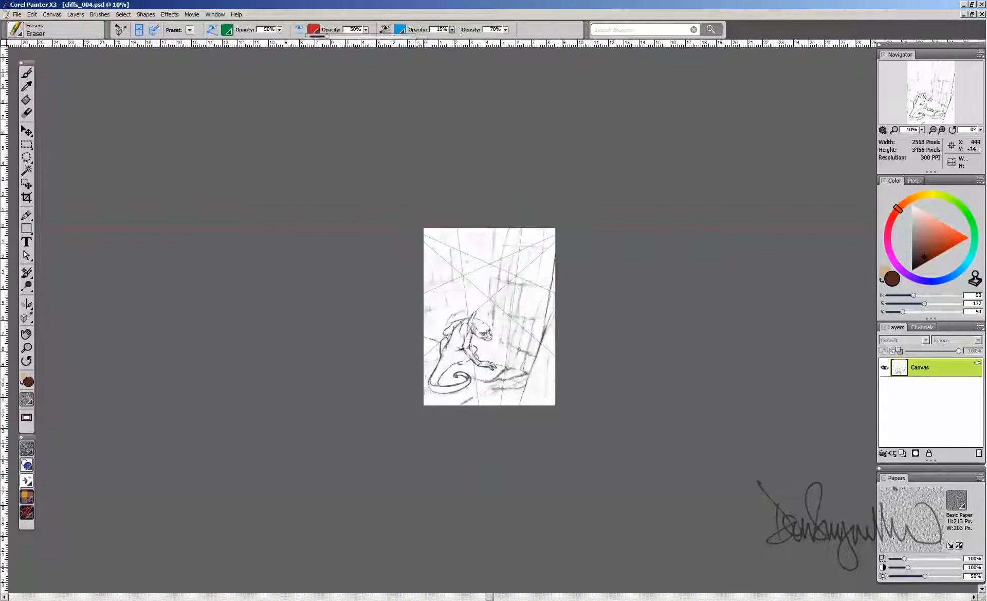
left_click(343, 38)
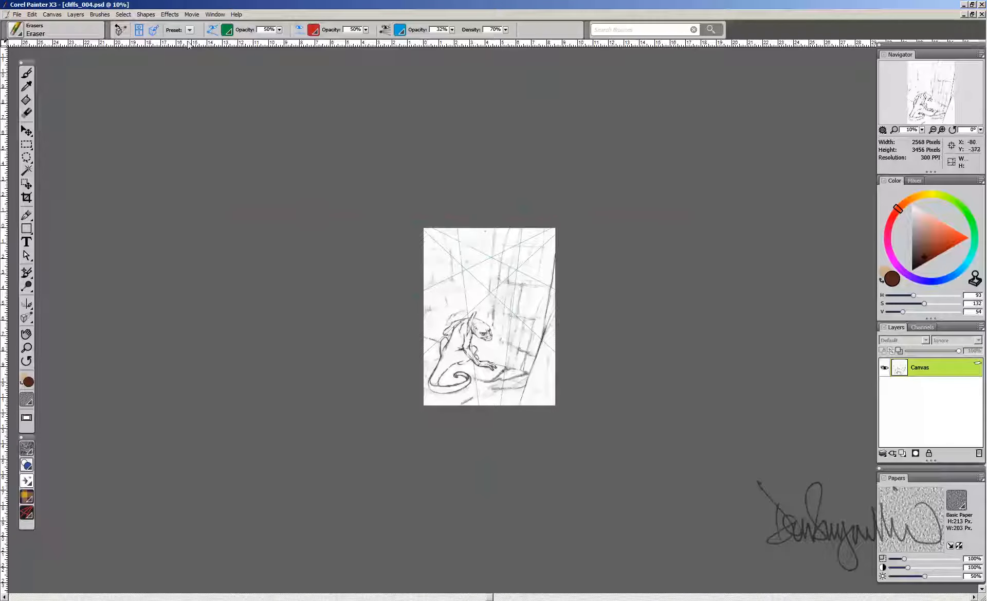
- Place a vertical guide along the wall corner and move the perspective horizon and side vanishing points to the canvas edges
mouse_move(202, 43)
left_mouse_down()
mouse_move(353, 121)
mouse_move(492, 132)
left_mouse_up()
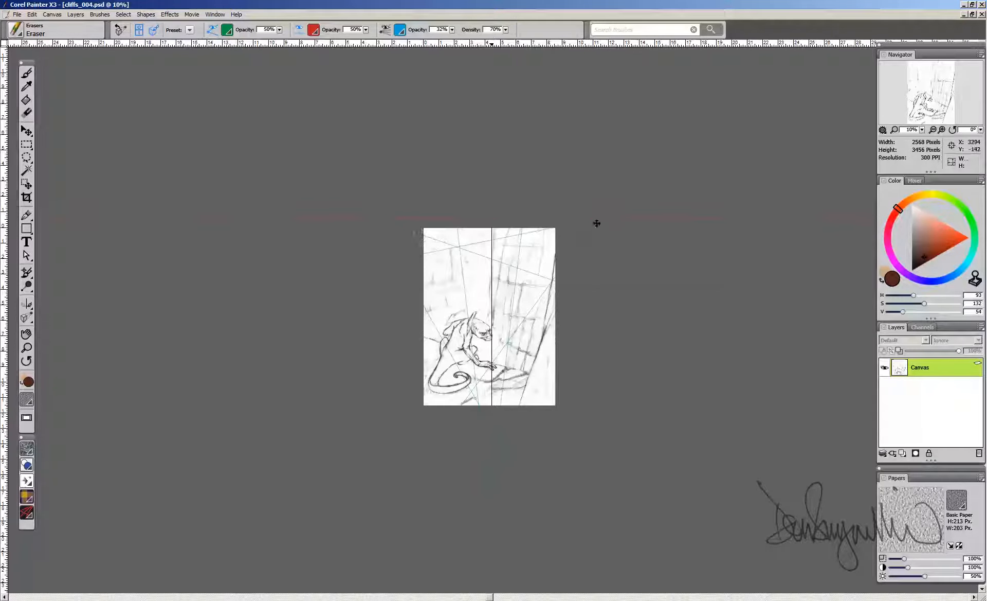
left_click_drag(498, 220, 497, 264)
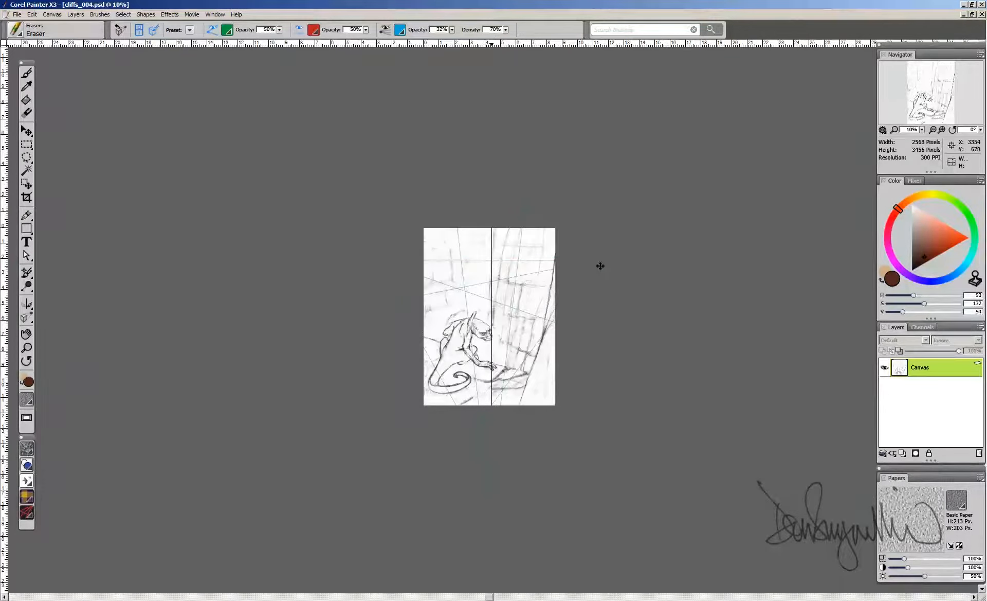
left_click_drag(585, 265, 558, 266)
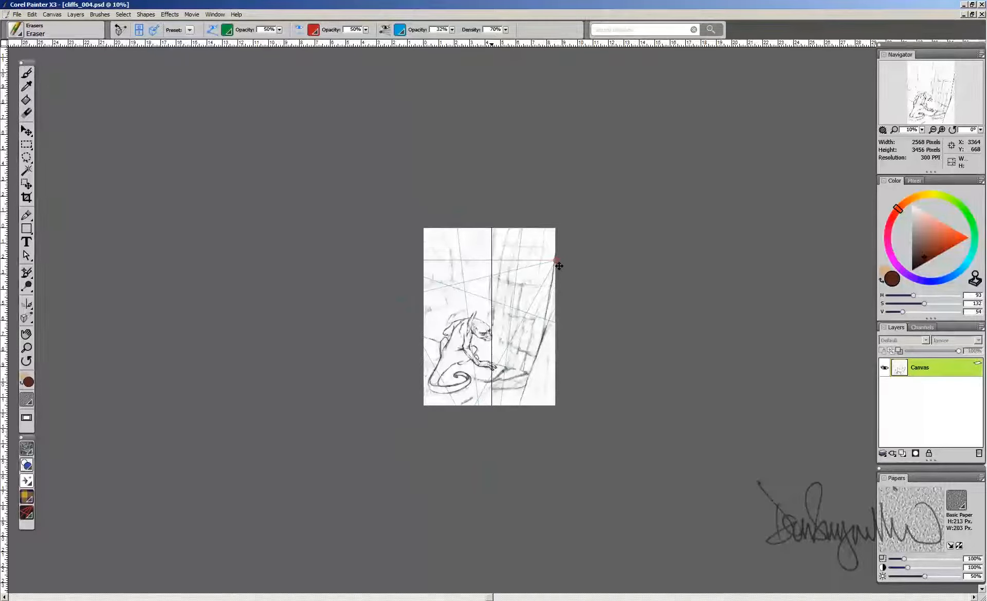
left_click_drag(379, 263, 421, 263)
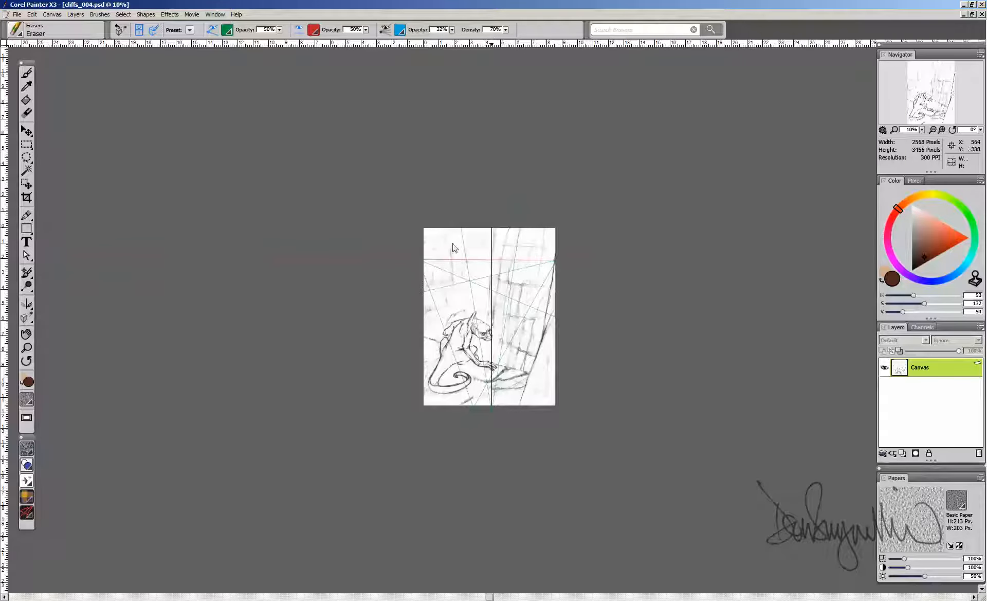
- Raise the perspective horizon above the canvas and spread the two side vanishing points well beyond its edges
key("ctrl+plus")
scroll(506, 389, "up", 4)
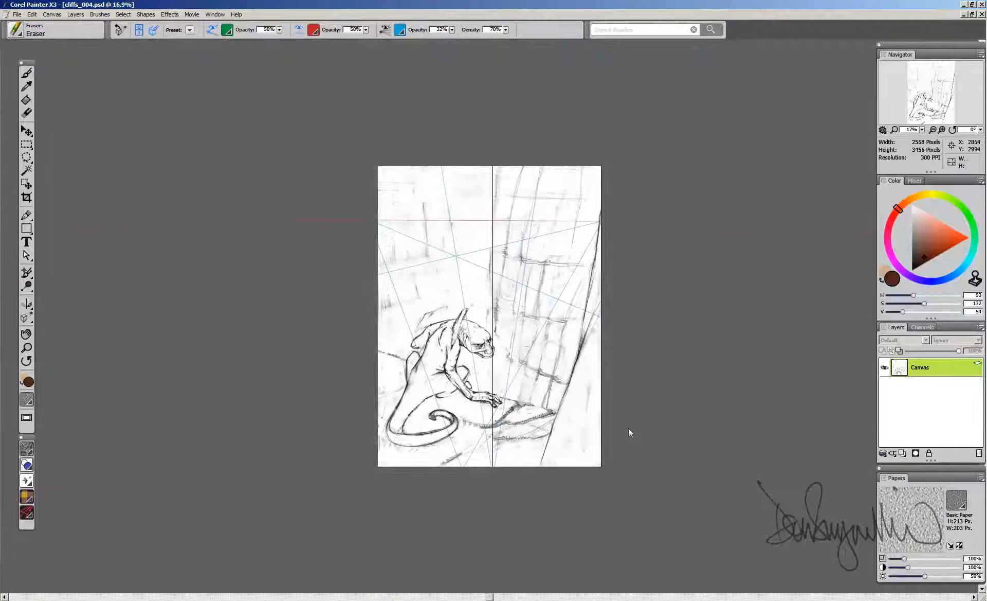
scroll(499, 432, "up", 1)
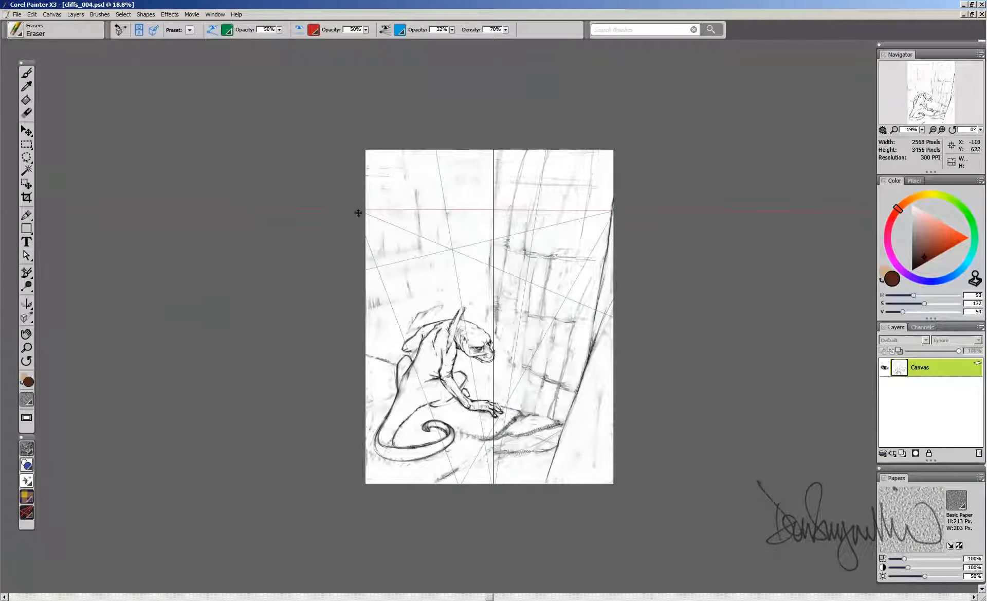
scroll(576, 327, "up", 1)
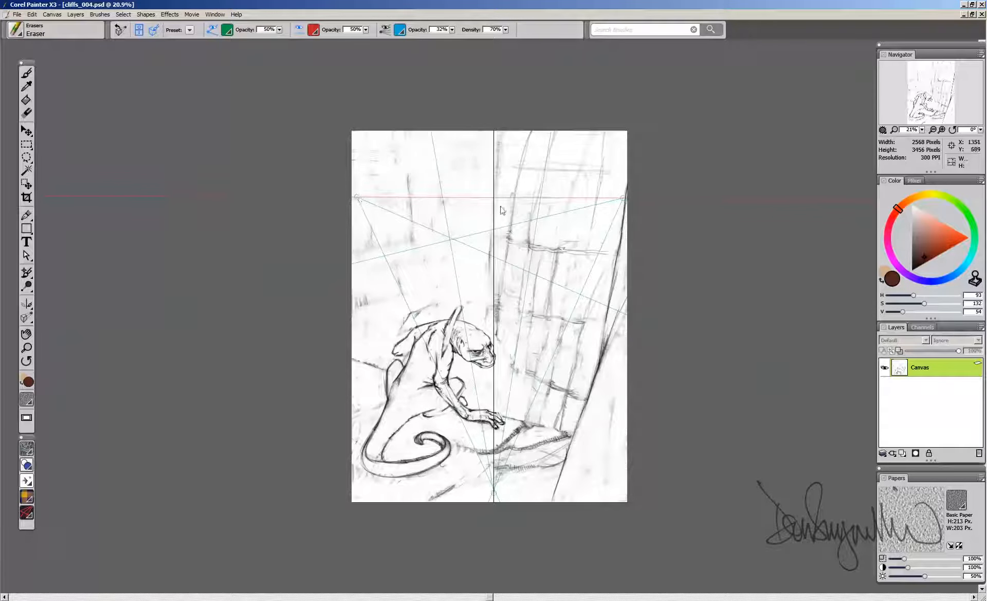
key("ctrl+minus")
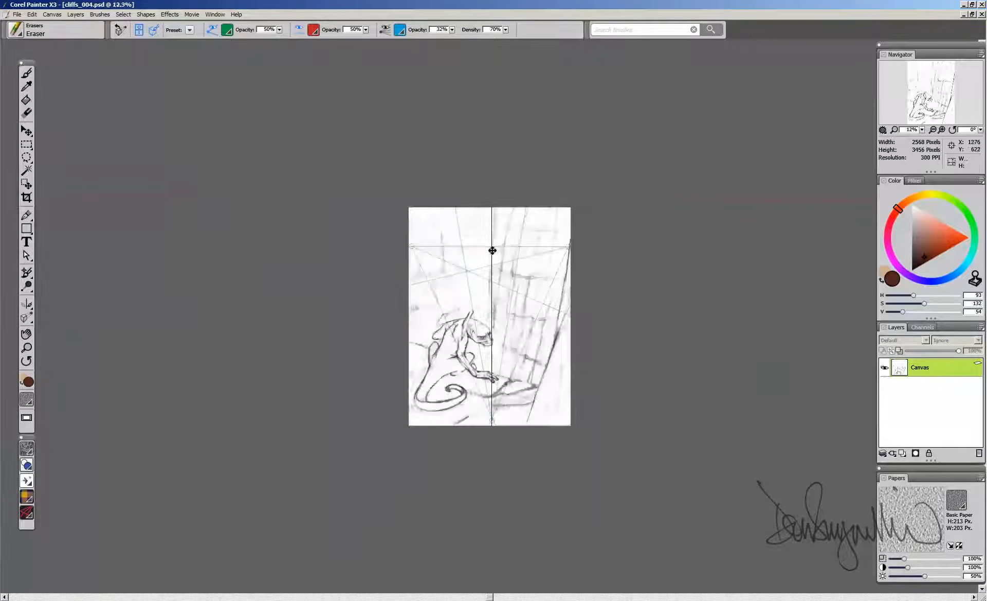
left_click_drag(491, 248, 309, 191)
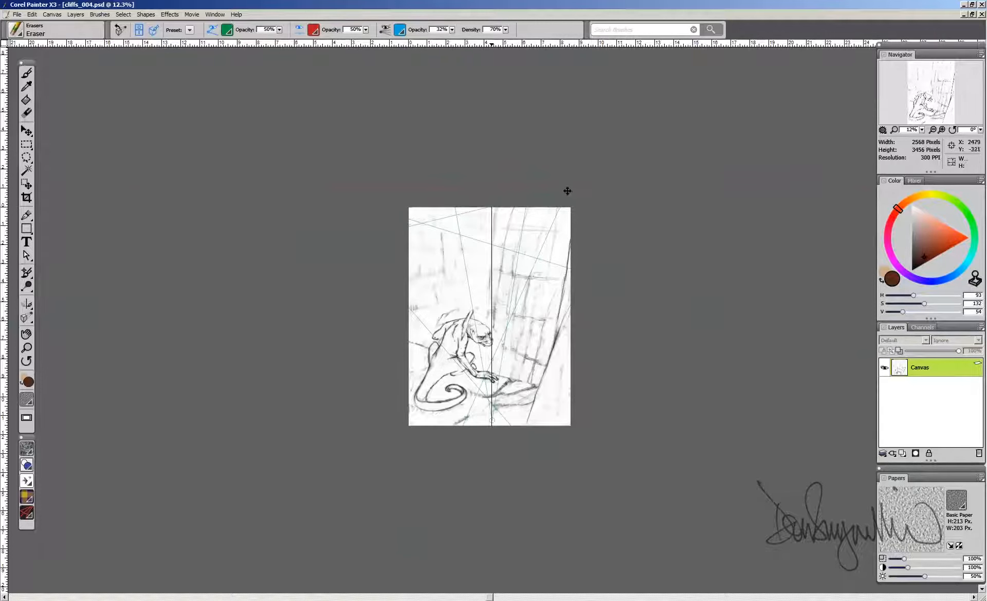
left_click_drag(572, 192, 694, 193)
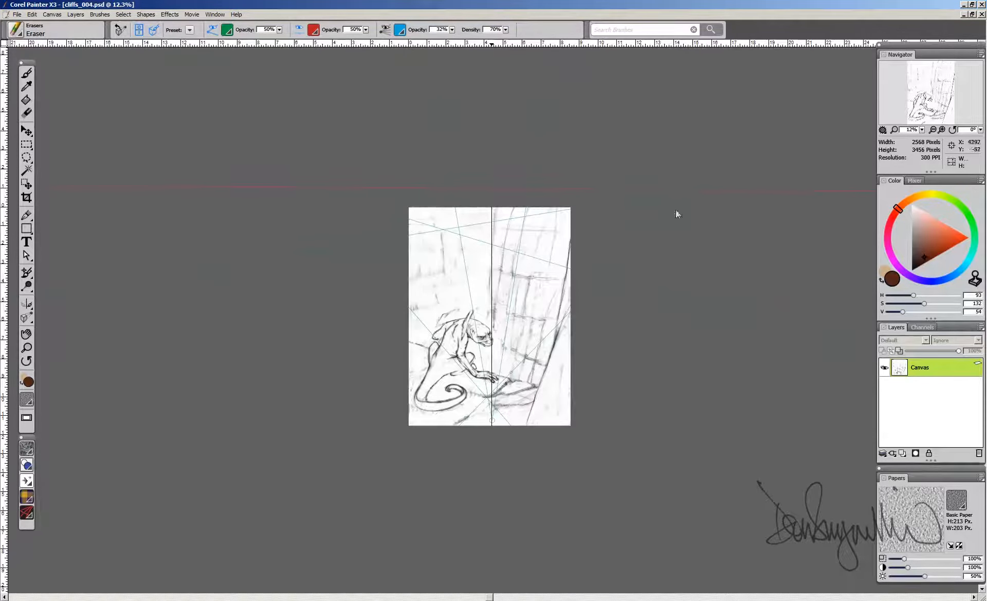
- Move the lower vanishing point far below the canvas along the vertical guide and adjust the angle of its perspective lines
mouse_move(497, 425)
left_mouse_down()
mouse_move(485, 465)
mouse_move(497, 561)
left_mouse_up()
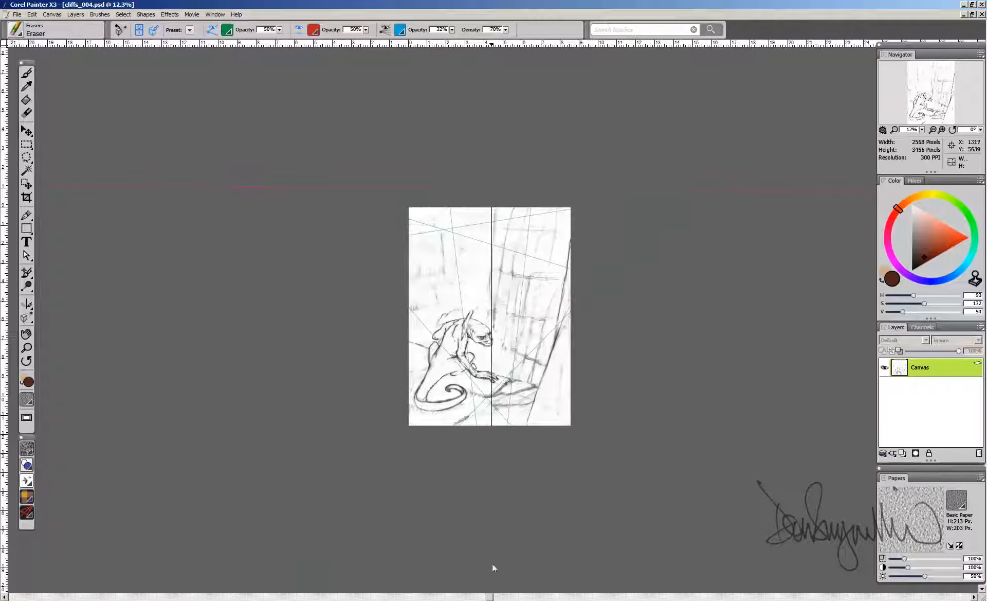
mouse_move(498, 559)
left_mouse_down()
mouse_move(496, 536)
mouse_move(496, 563)
left_mouse_up()
left_click_drag(578, 505, 579, 421)
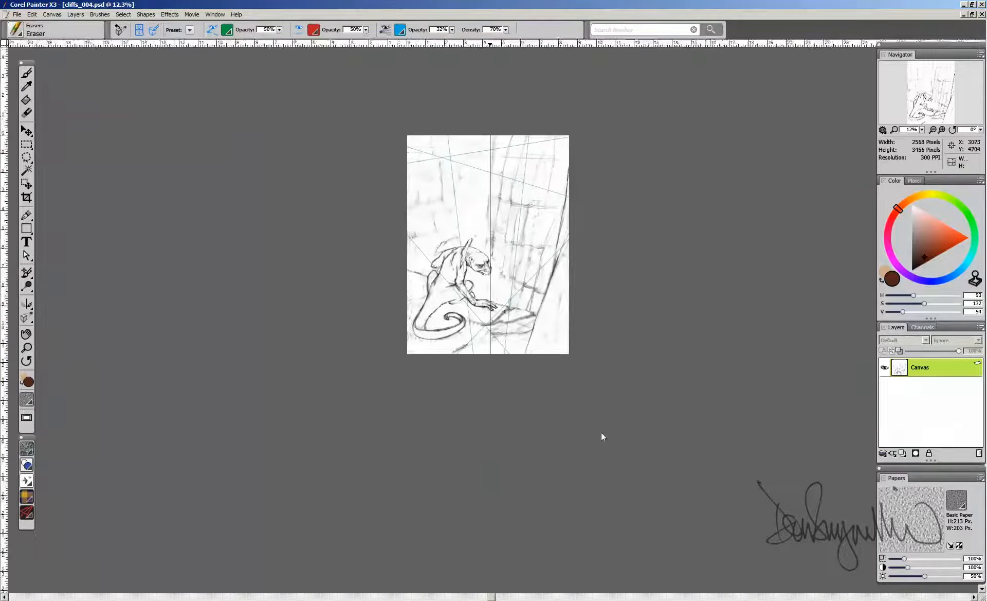
key("ctrl+minus")
key("ctrl+minus")
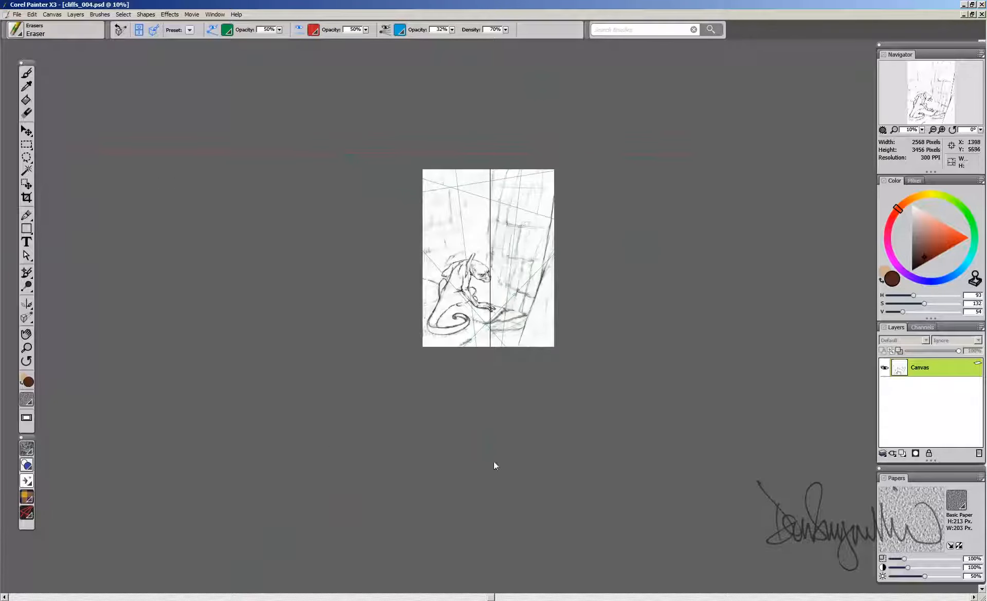
key("ctrl+r")
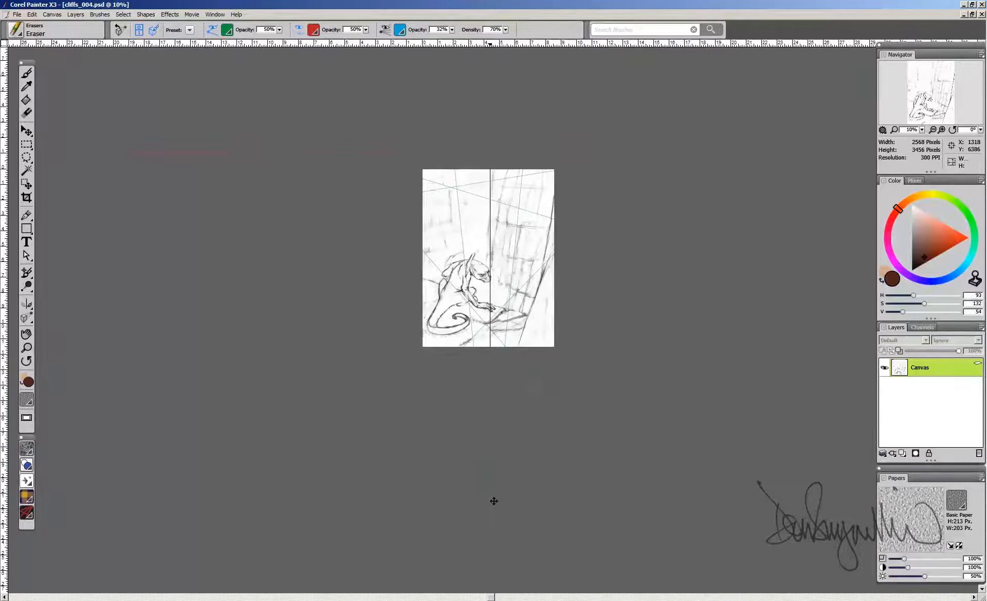
left_click_drag(532, 377, 458, 434)
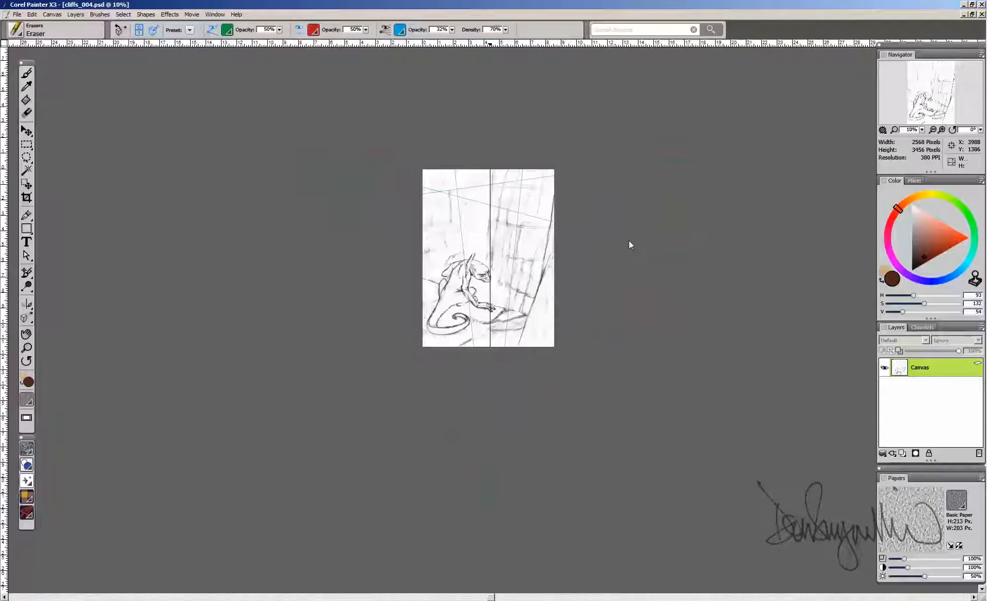
- Fine-tune the angles of the side and vertical perspective lines to fit the sketched walls
left_click_drag(633, 246, 647, 214)
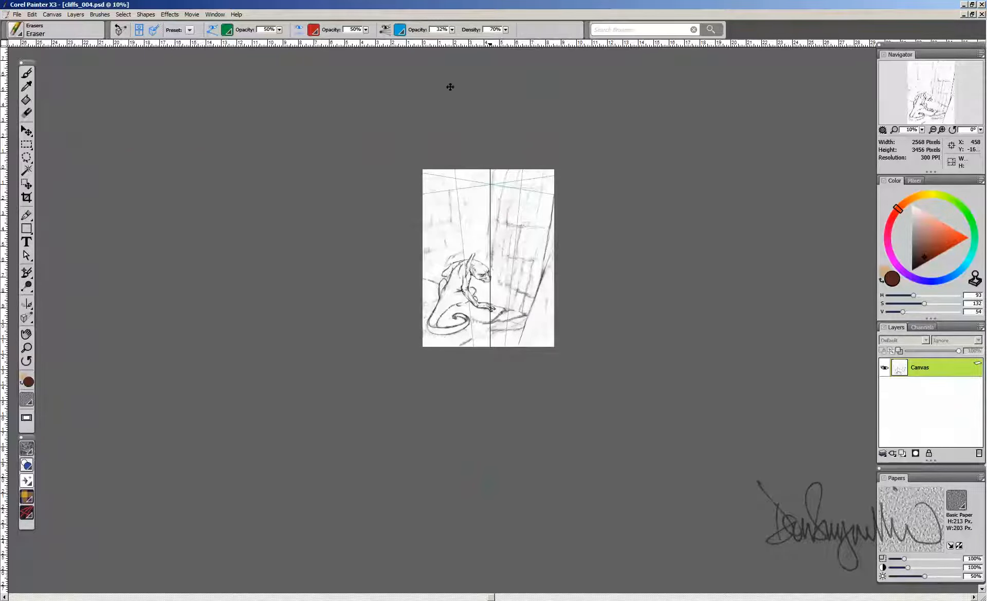
mouse_move(451, 88)
left_mouse_down()
mouse_move(372, 95)
mouse_move(278, 132)
left_mouse_up()
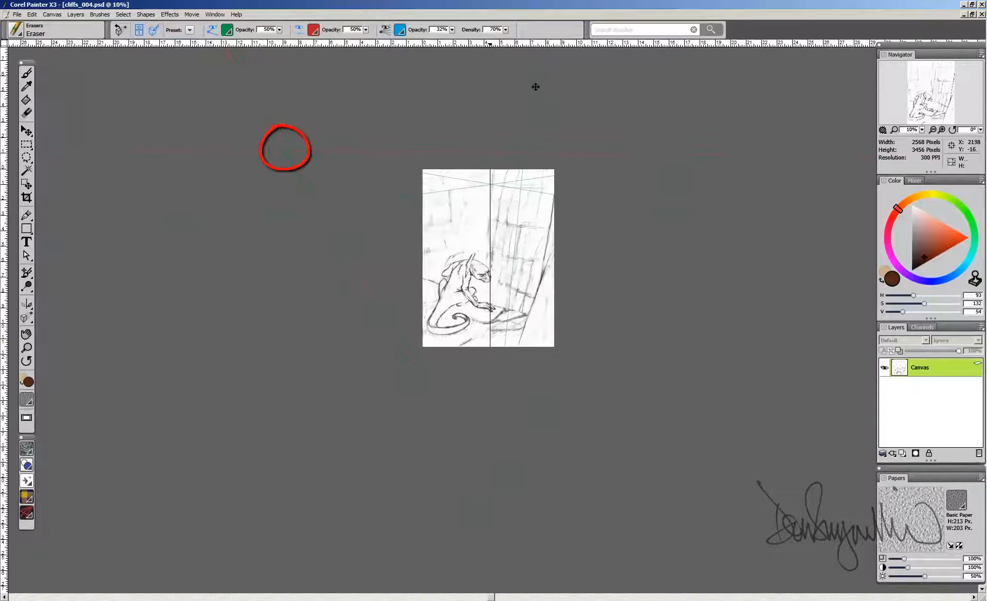
left_click_drag(535, 87, 730, 121)
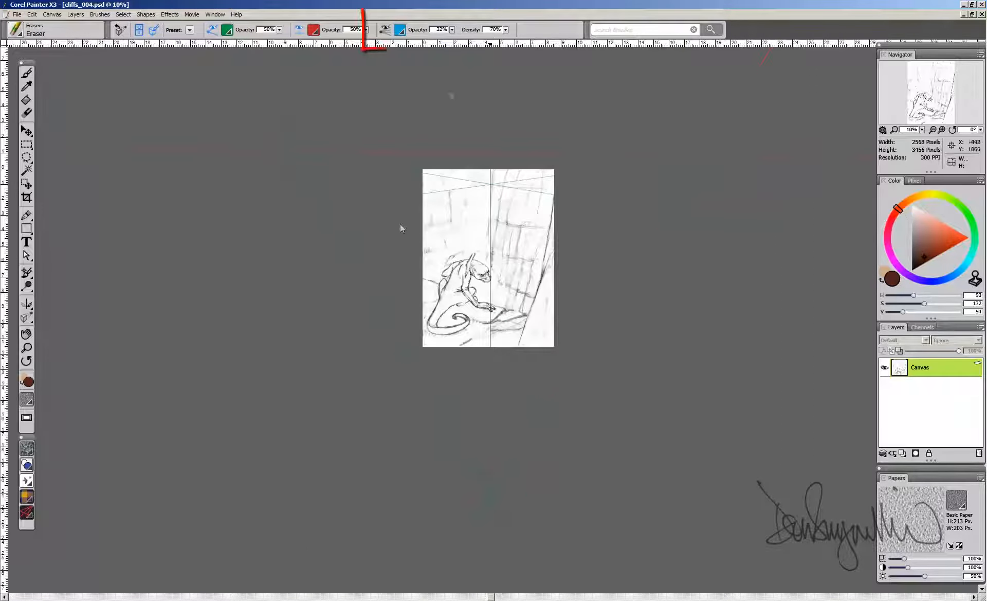
- Display the blue perspective grid and examine closely how it fits the walls and ledge of the sketch
left_click(385, 33)
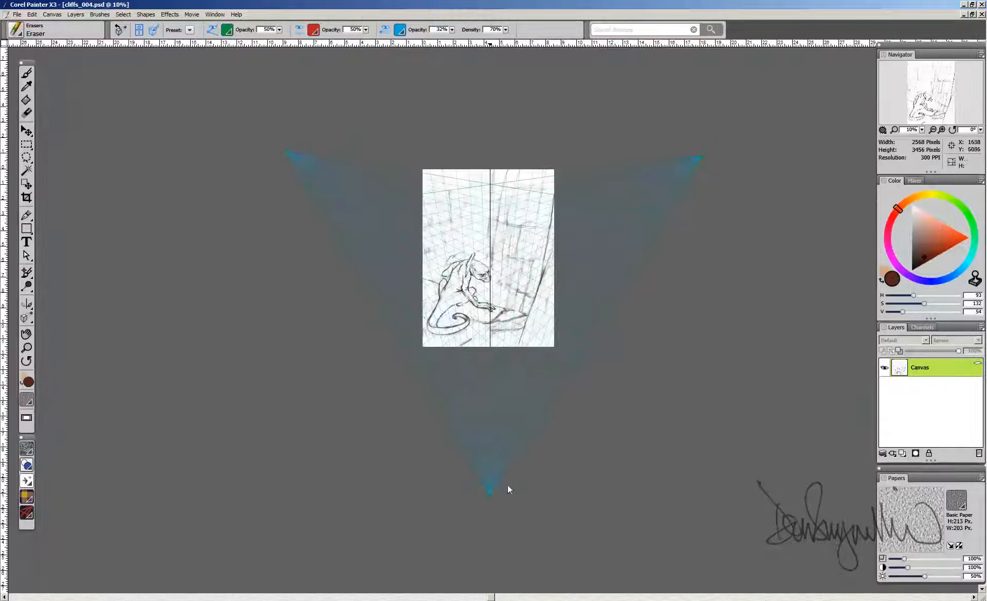
scroll(510, 325, "up", 6)
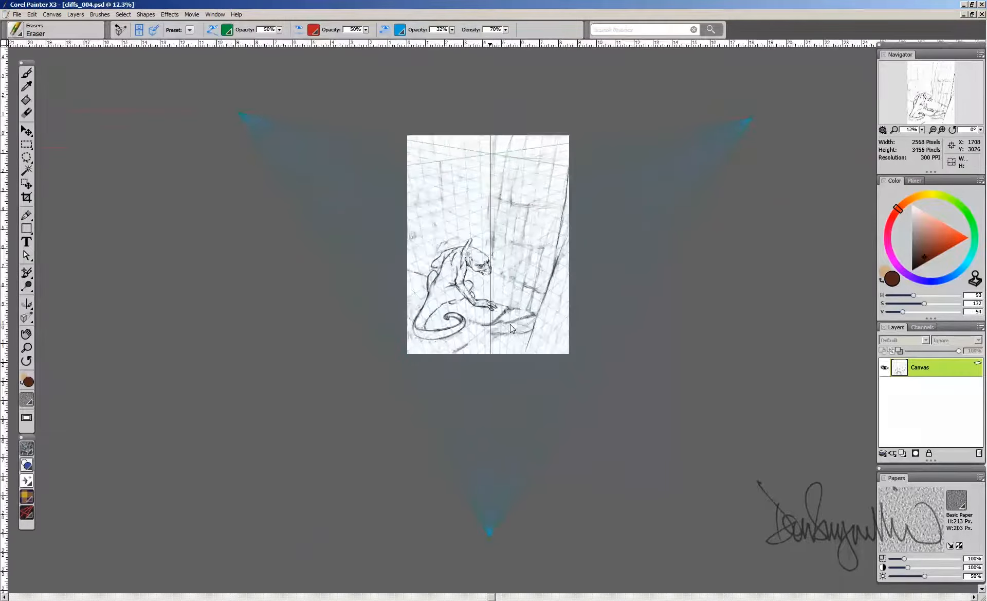
scroll(531, 286, "up", 1)
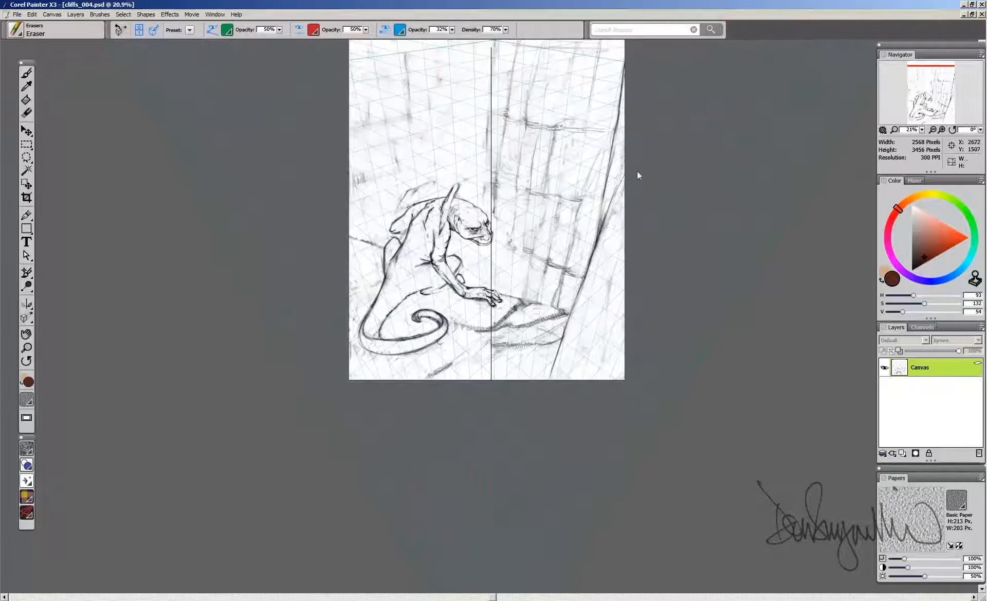
key("ctrl+r")
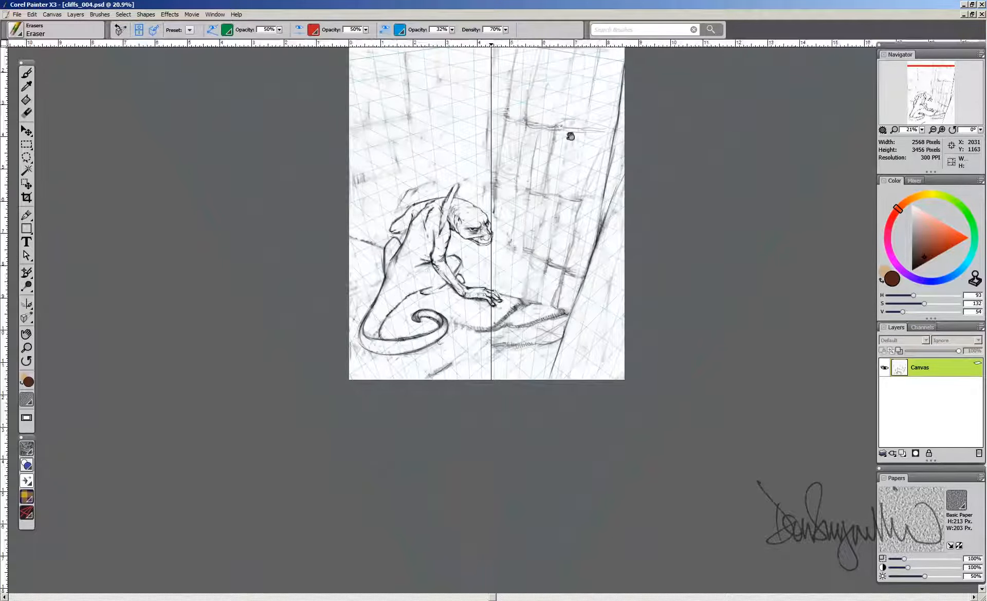
left_click_drag(568, 136, 561, 275)
key("ctrl+r")
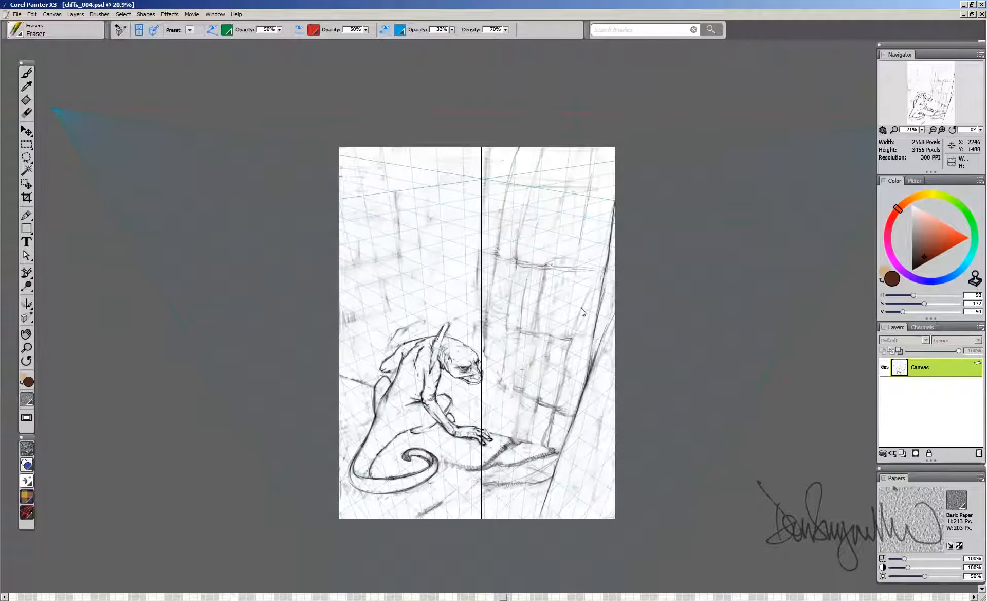
scroll(625, 274, "down", 2)
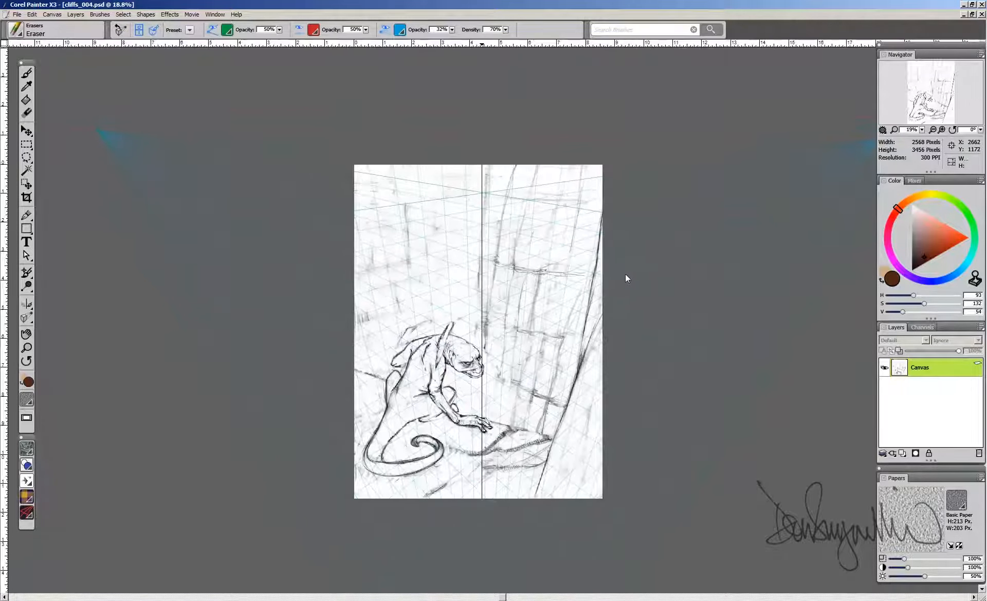
scroll(625, 276, "down", 2)
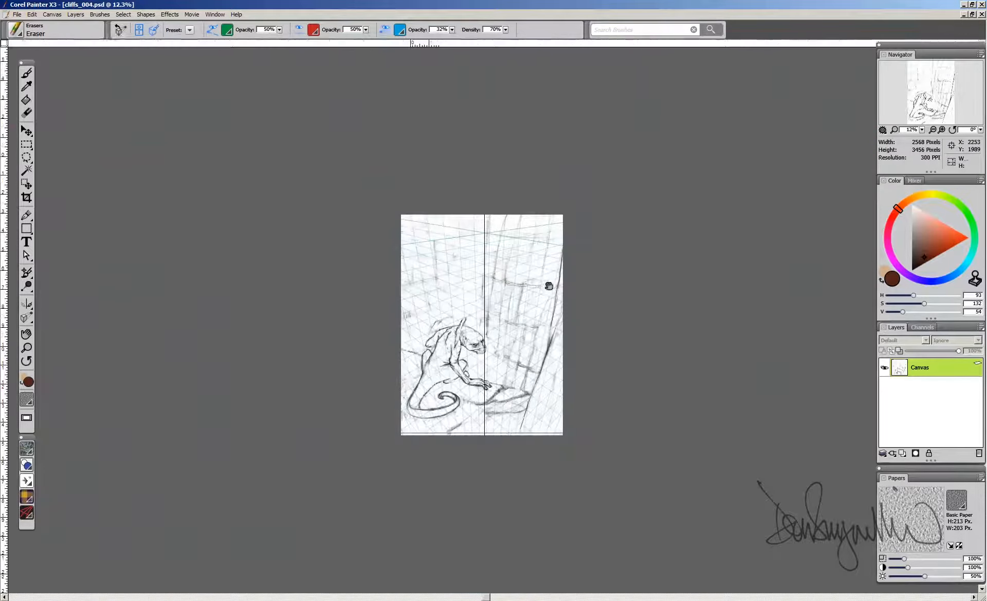
mouse_move(549, 286)
left_mouse_down()
mouse_move(556, 248)
mouse_move(543, 262)
left_mouse_up()
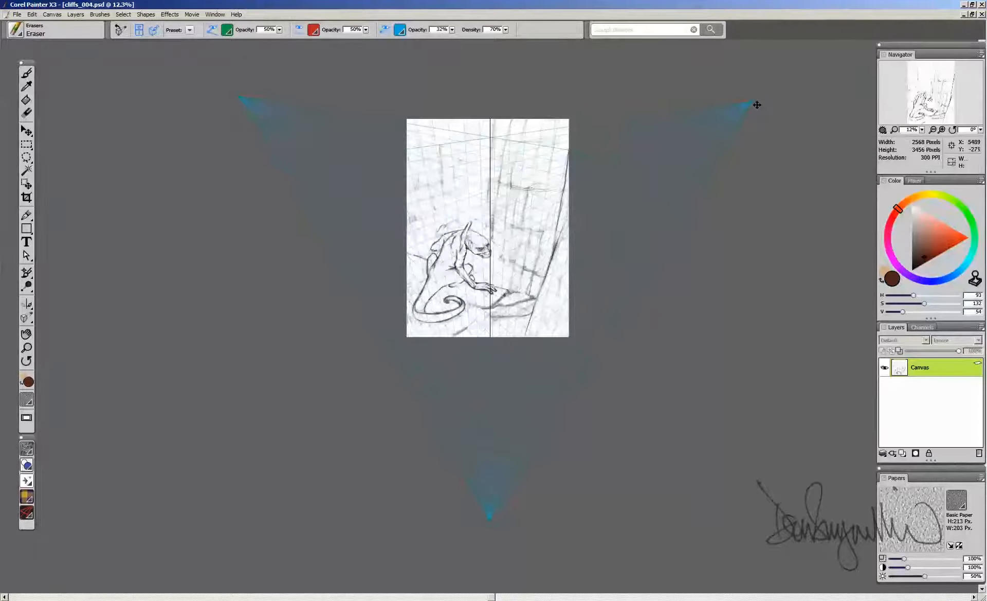
- Move both side vanishing points closer to the canvas and check the steeper grid against the sketch
left_click_drag(756, 105, 640, 97)
key("ctrl+r")
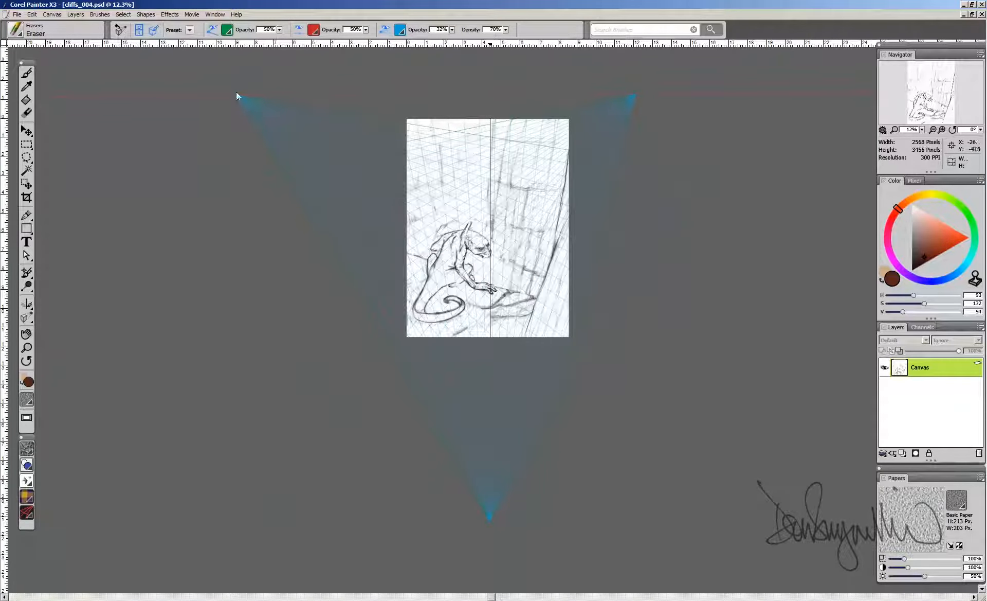
left_click_drag(239, 96, 334, 93)
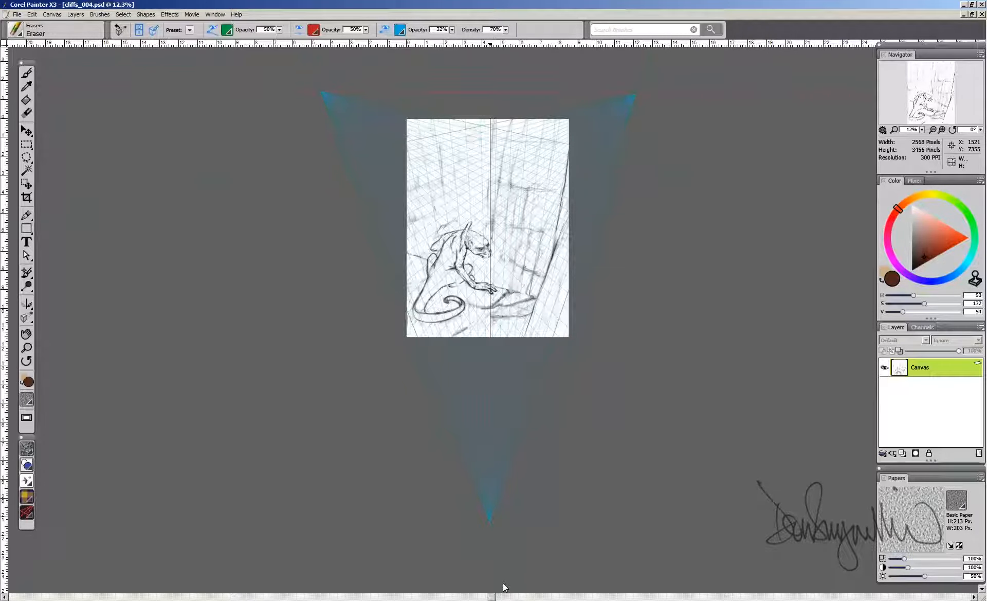
key("ctrl+0")
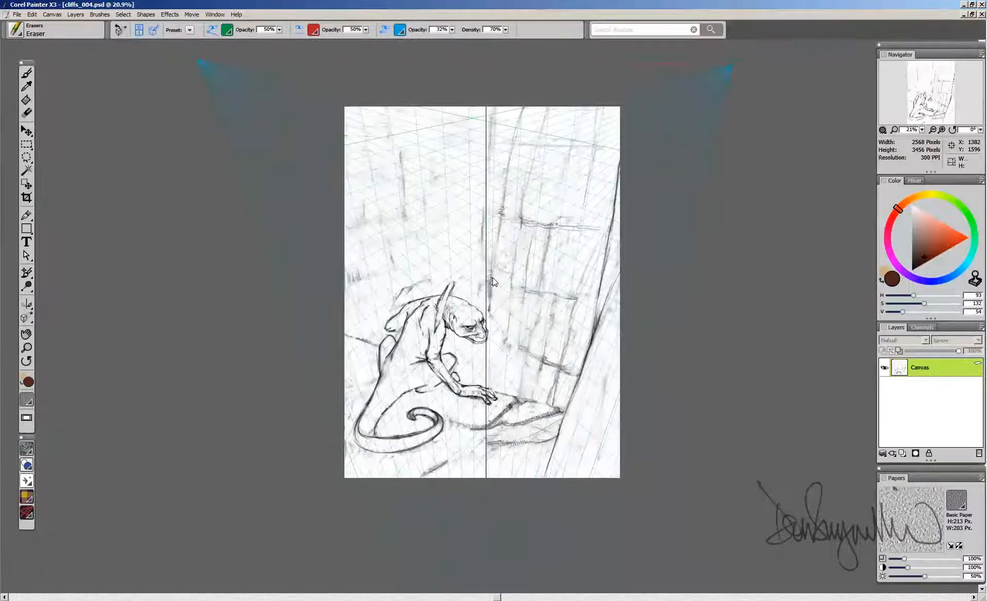
scroll(519, 311, "up", 2)
scroll(519, 311, "down", 4)
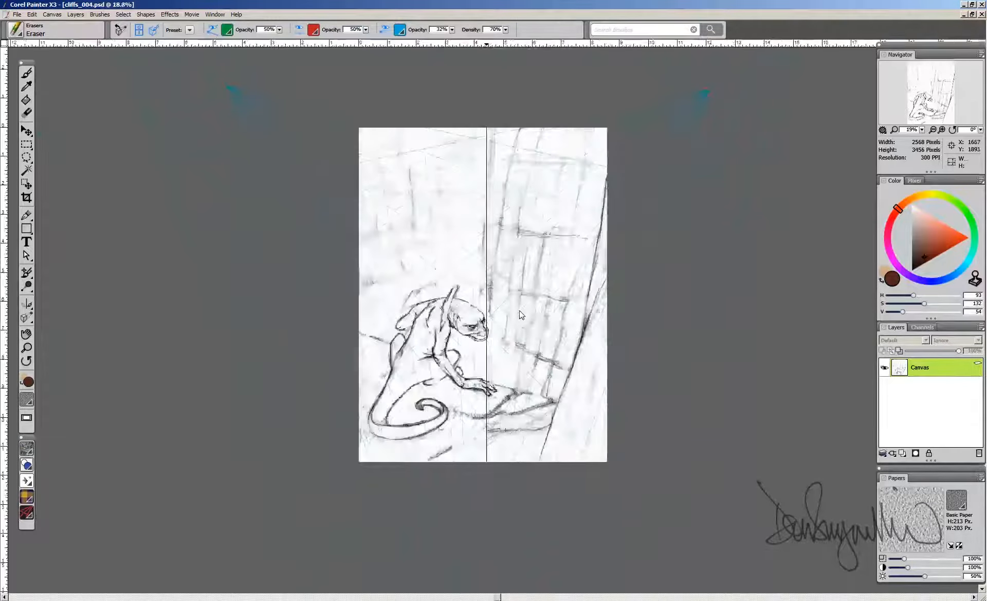
scroll(519, 311, "down", 1)
left_click_drag(520, 310, 516, 274)
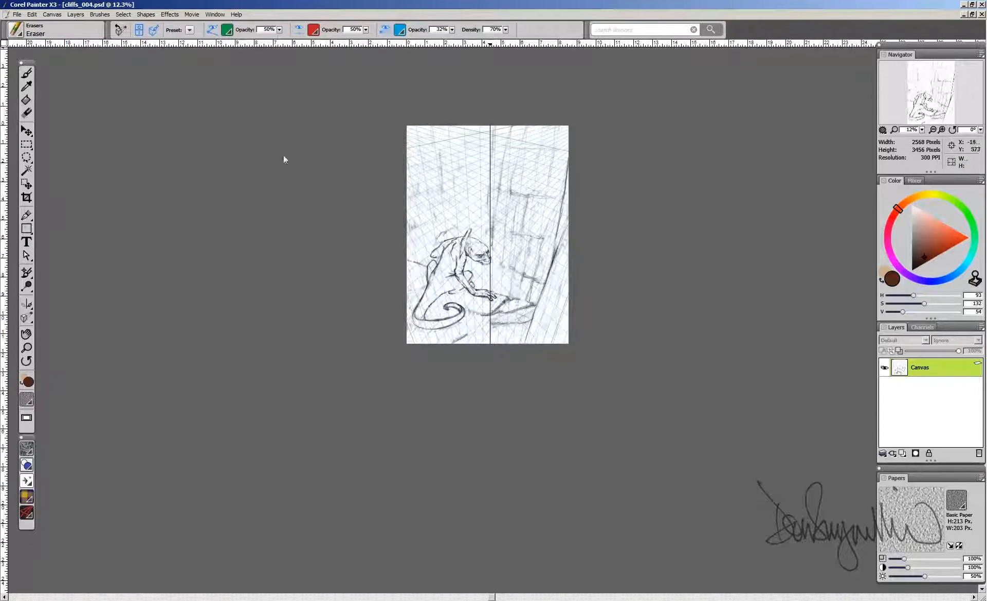
- Turn the perspective guides off and on again to reset them, and load the 3 Point Top-Down View preset
left_click(120, 28)
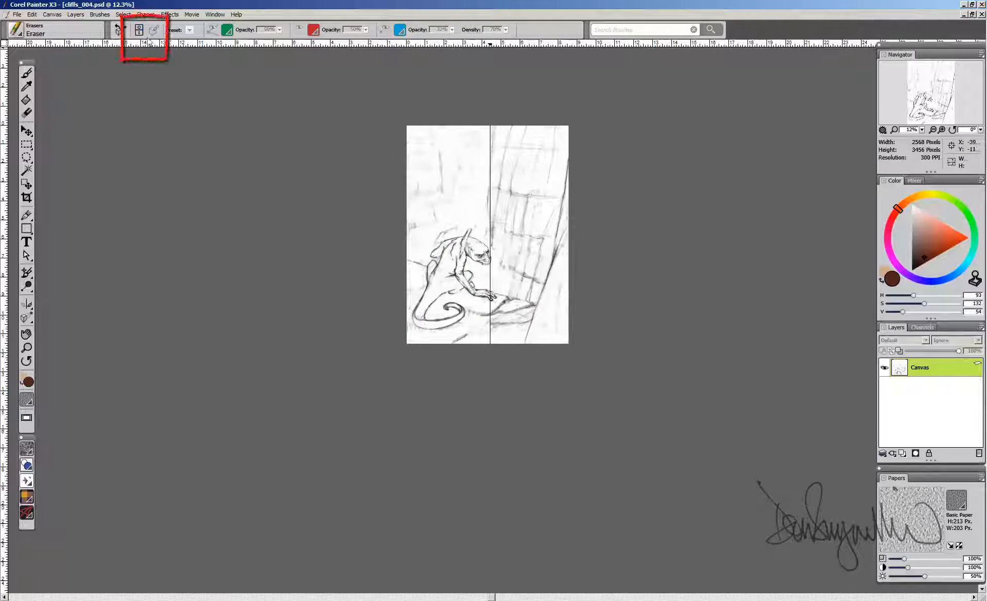
left_click(140, 32)
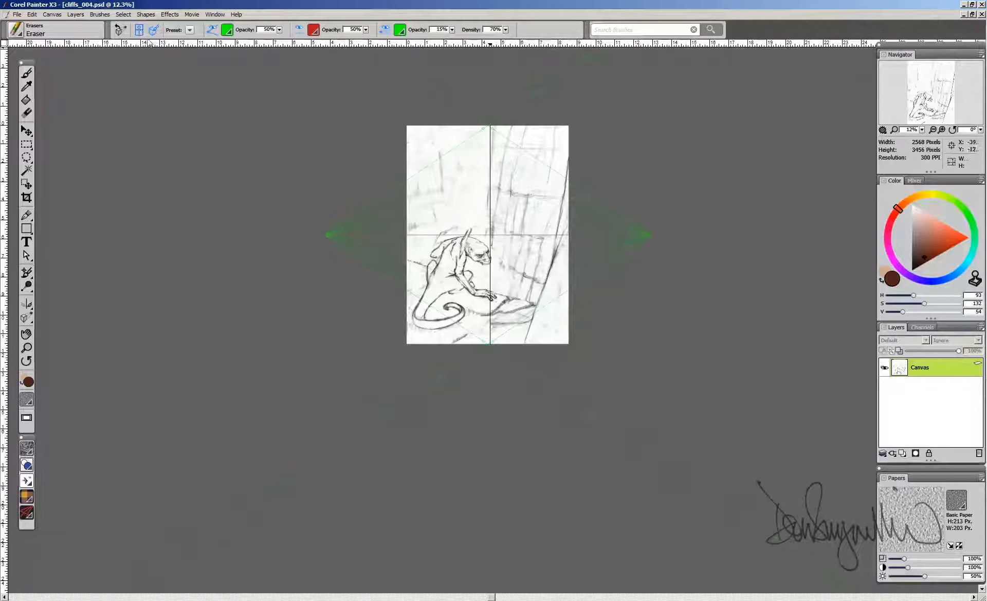
left_click(190, 30)
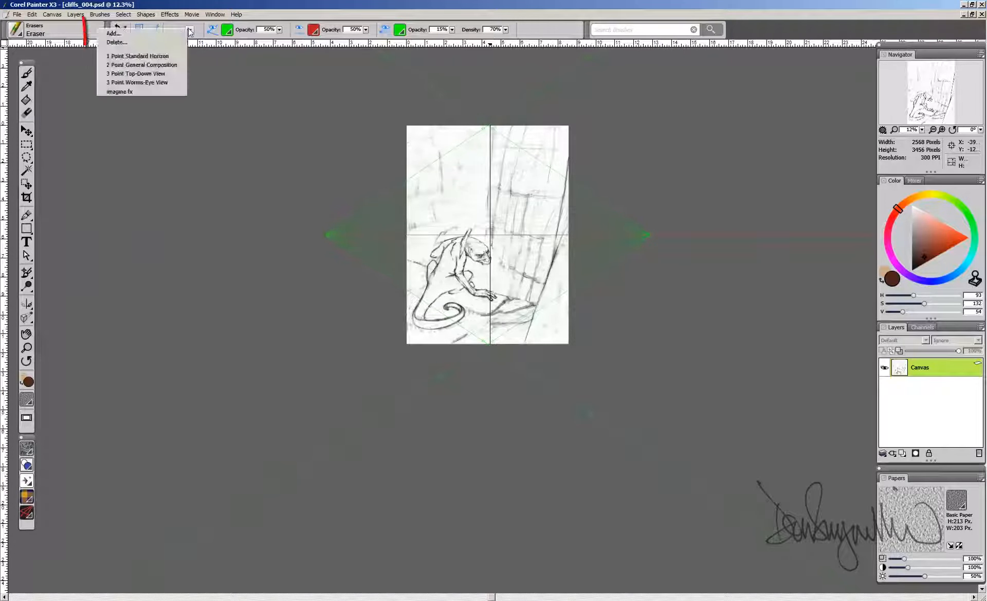
left_click(144, 81)
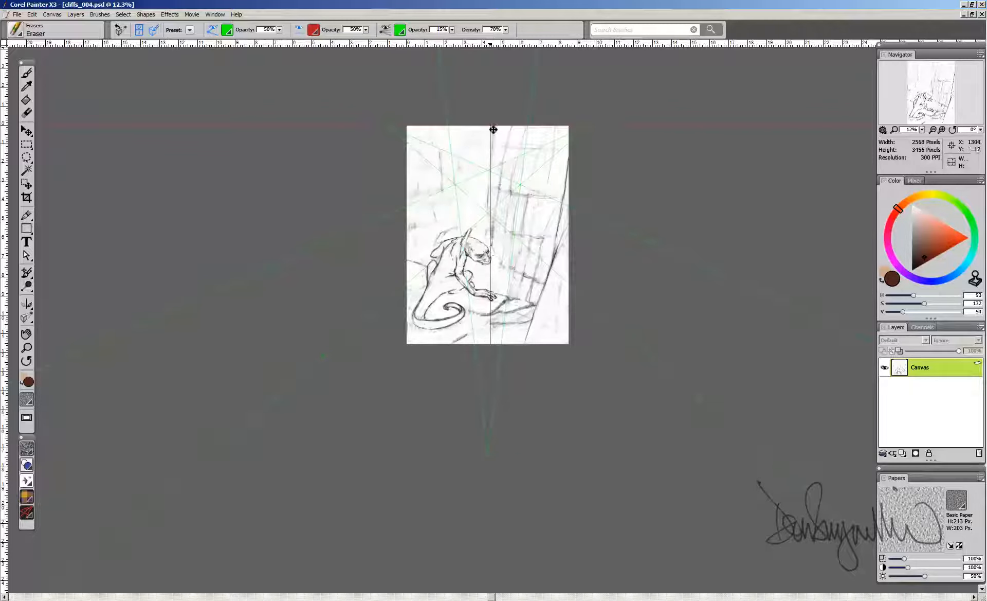
- Raise the perspective horizon slightly above the canvas and move all three vanishing points farther away from the canvas
left_click_drag(390, 128, 239, 129)
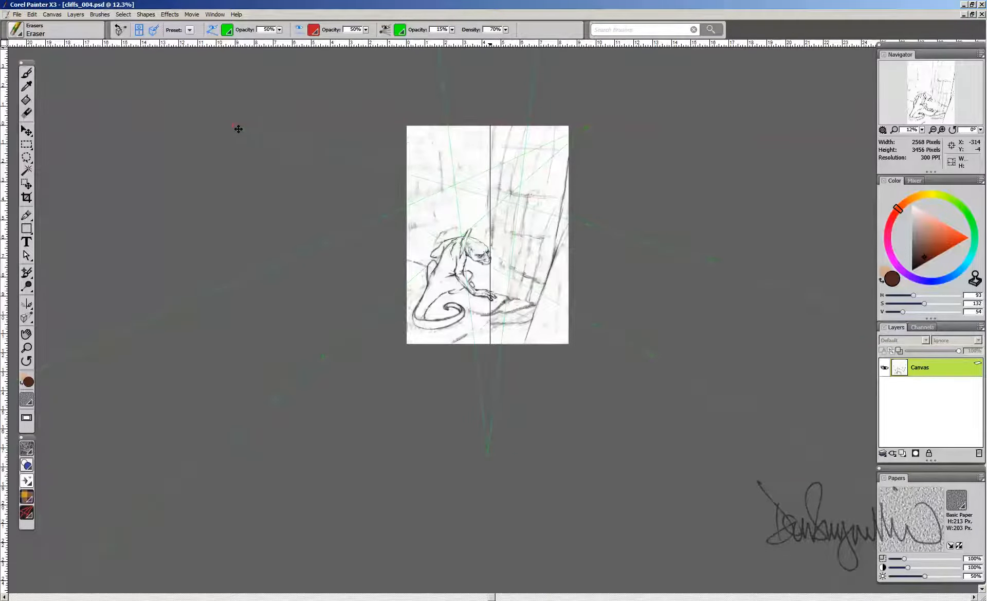
left_click_drag(482, 129, 480, 109)
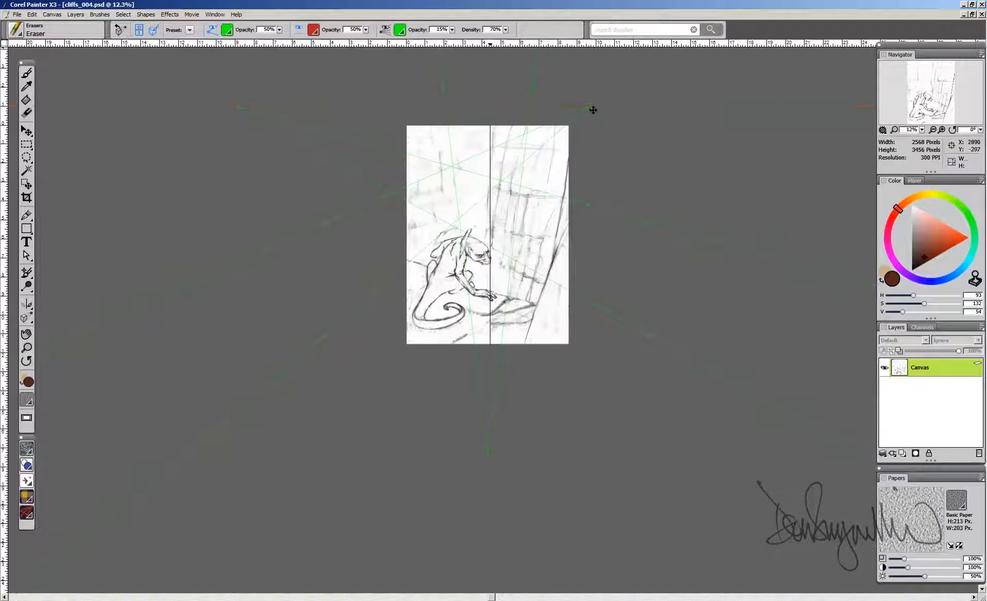
left_click_drag(591, 108, 669, 108)
left_click_drag(492, 456, 492, 535)
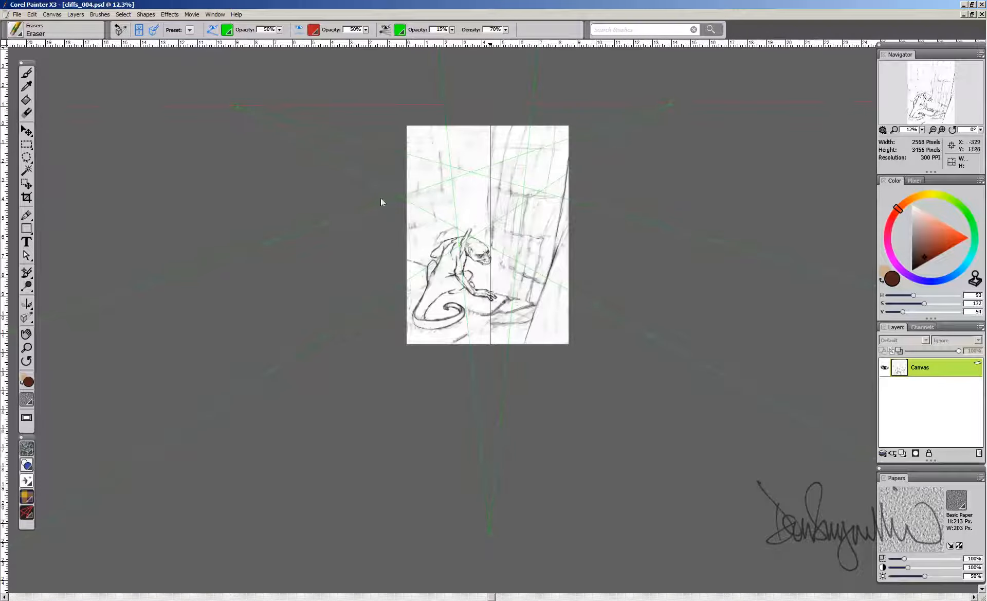
- Raise the right vanishing point's upper line toward the canvas top and steepen its lower line toward the lower-right corner
left_click_drag(329, 224, 313, 160)
left_click_drag(326, 336, 363, 386)
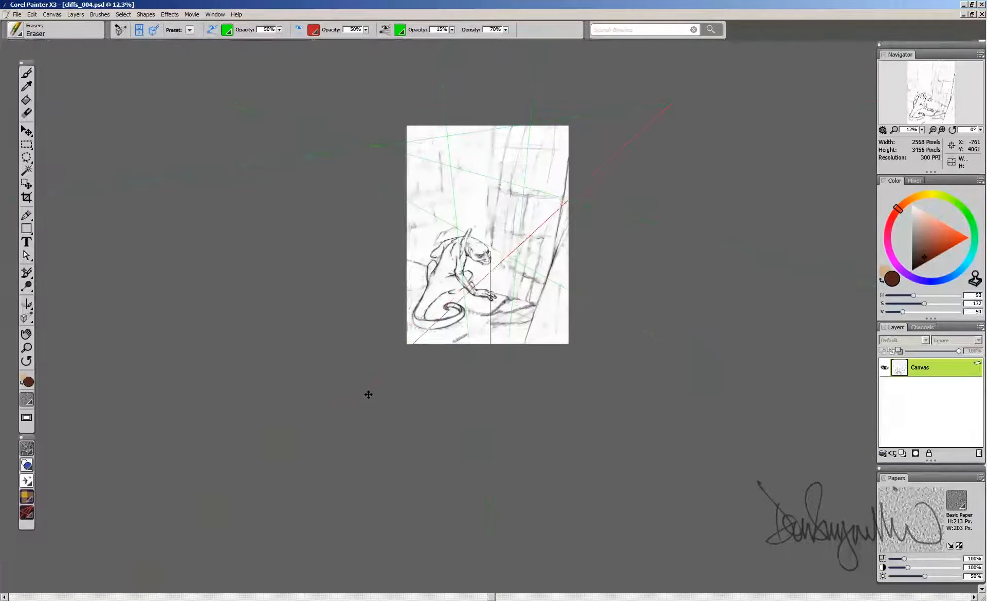
left_click_drag(411, 431, 456, 466)
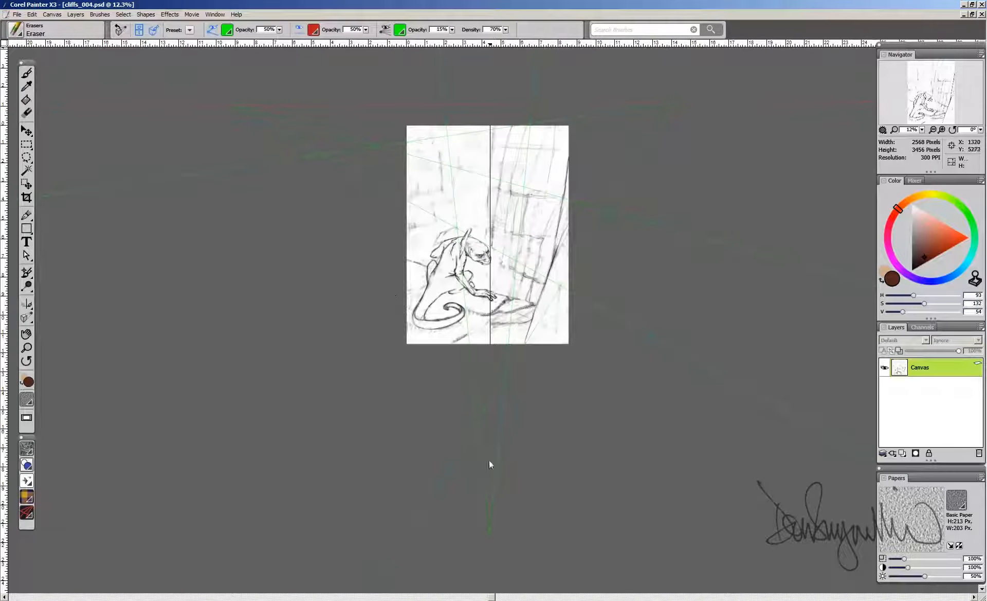
left_click_drag(419, 451, 453, 469)
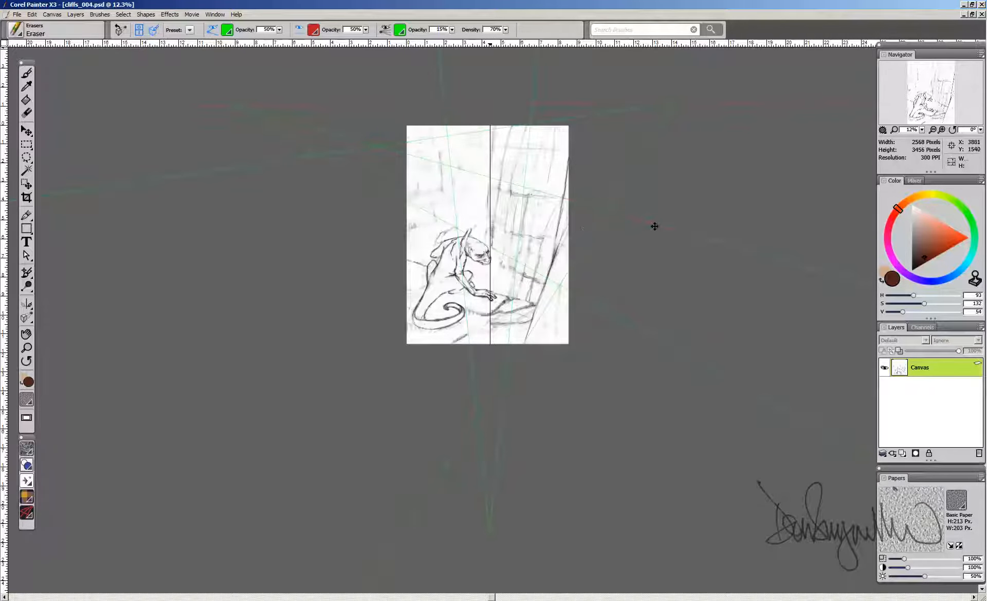
- Raise the left vanishing point's upper line toward the canvas top and steepen its lower line across the creature
left_click_drag(655, 226, 668, 166)
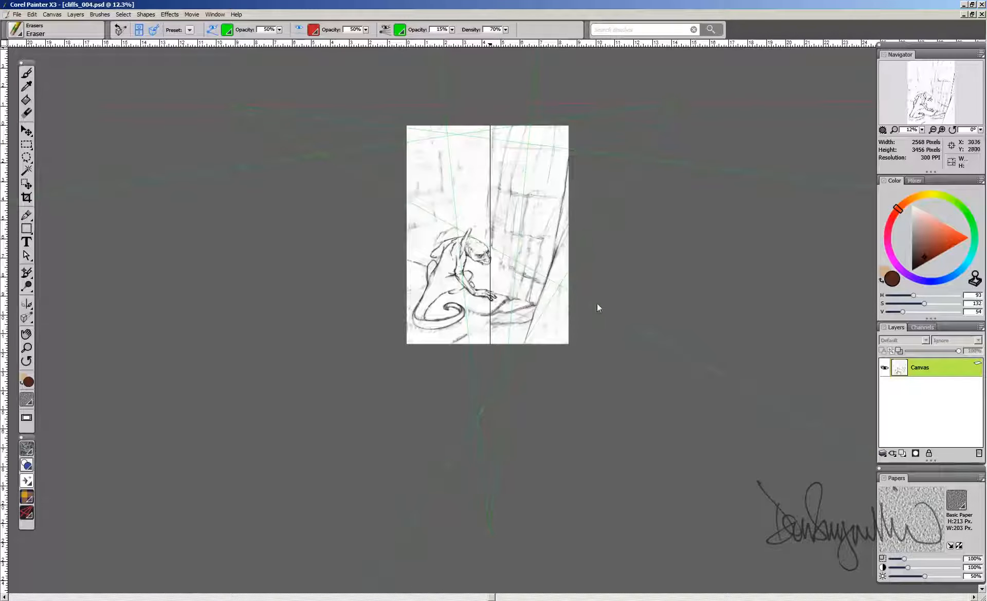
left_click_drag(657, 340, 628, 385)
key("ctrl+r")
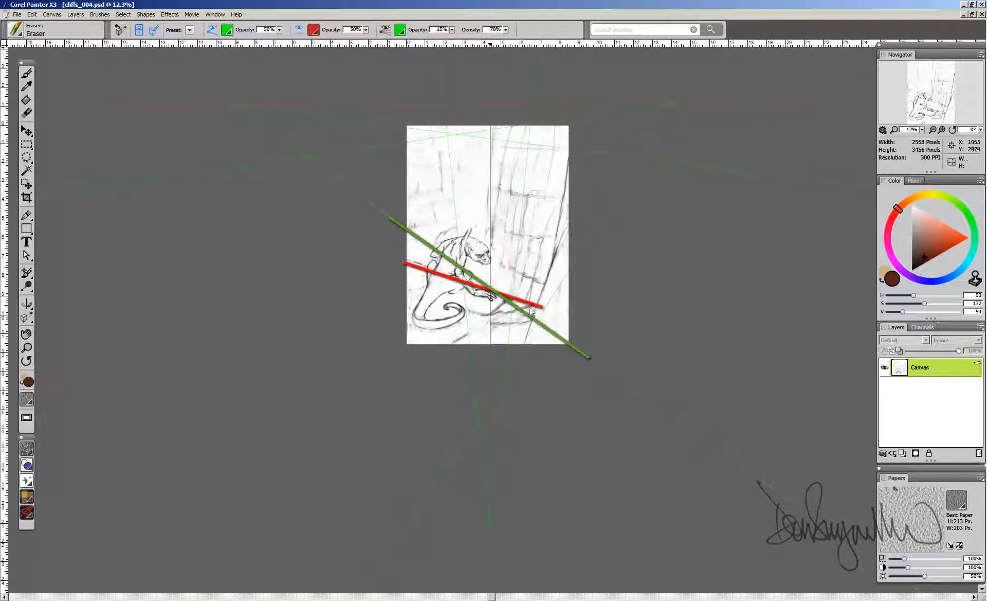
- Move the left vanishing point much farther out from the canvas and readjust the angle of its lower perspective line
left_click_drag(236, 106, 79, 99)
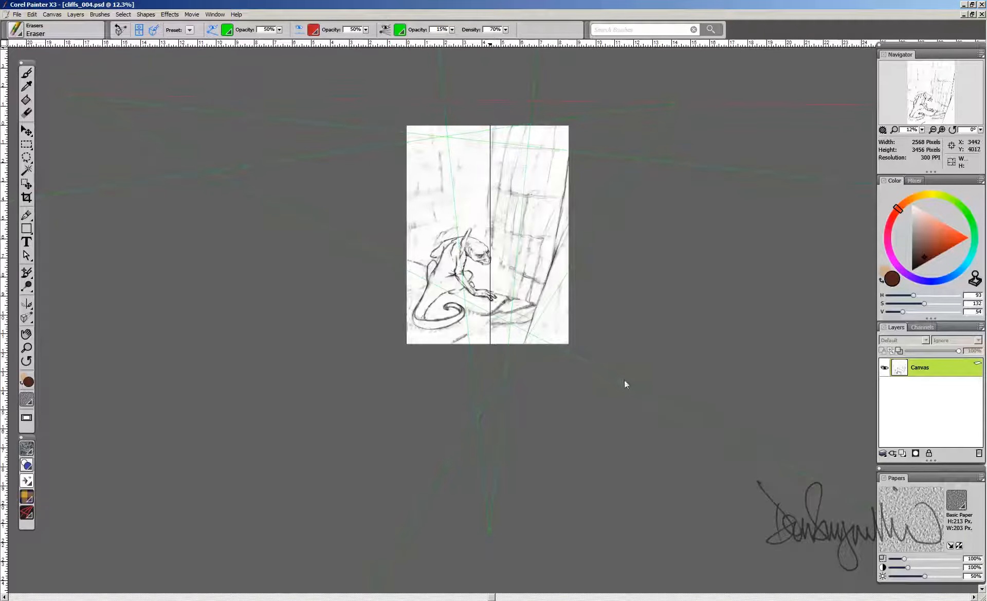
left_click_drag(627, 385, 646, 356)
scroll(288, 174, "down", 3)
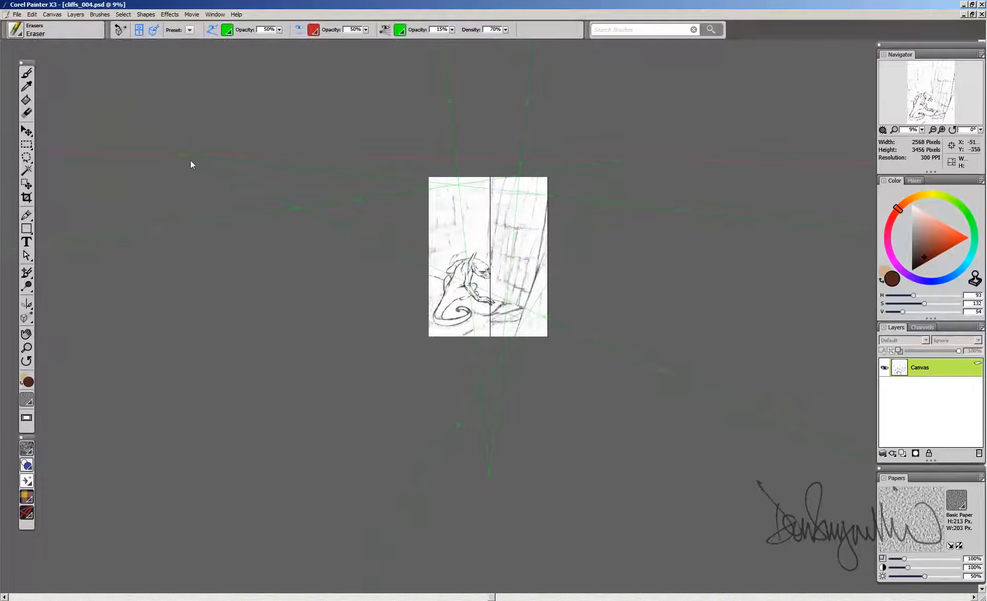
left_click_drag(182, 158, 128, 159)
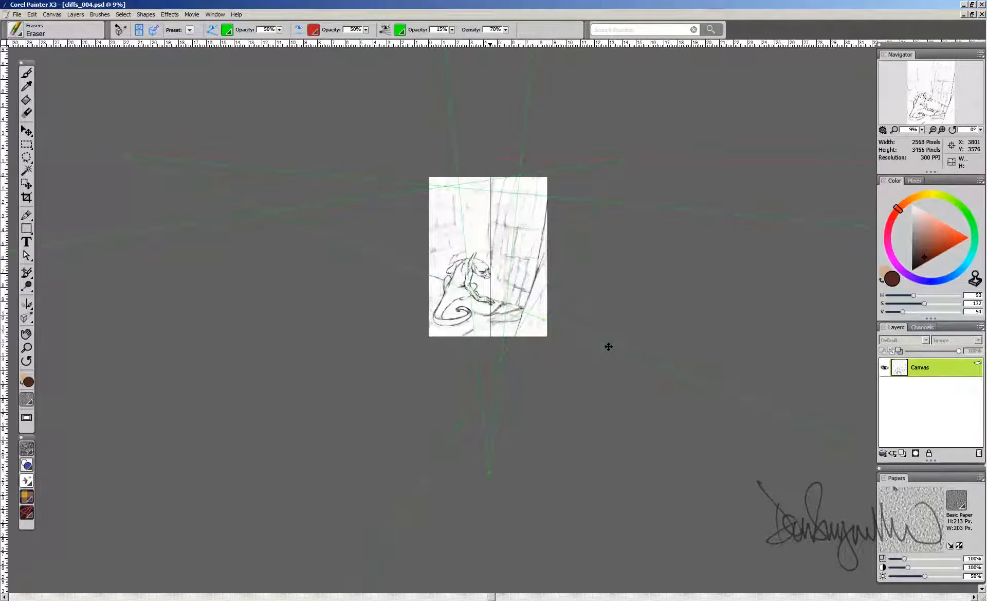
left_click_drag(607, 345, 579, 418)
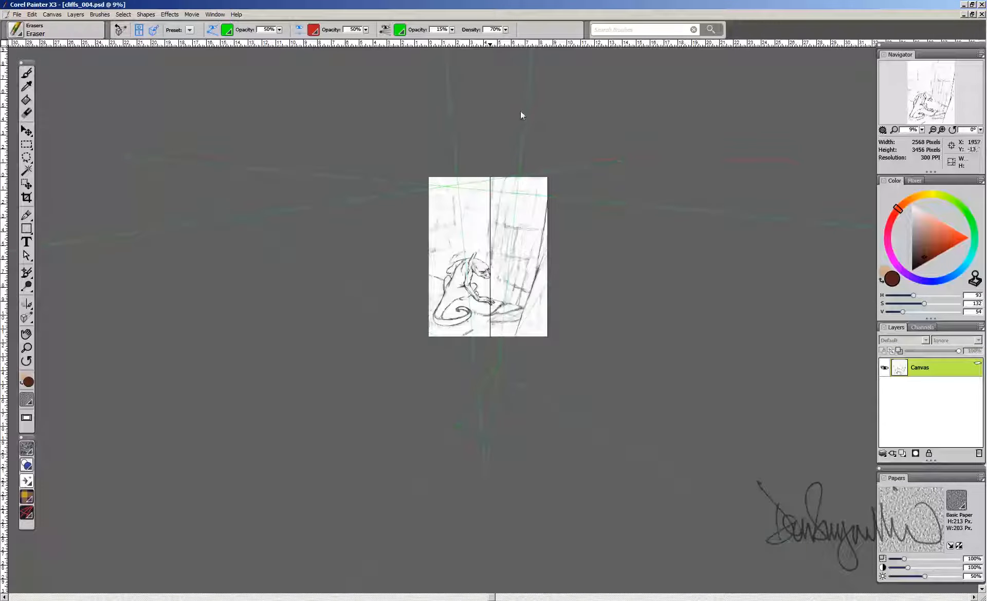
- Spread the two lines of the lower vanishing point outward toward the left and right canvas edges
left_click_drag(532, 104, 558, 110)
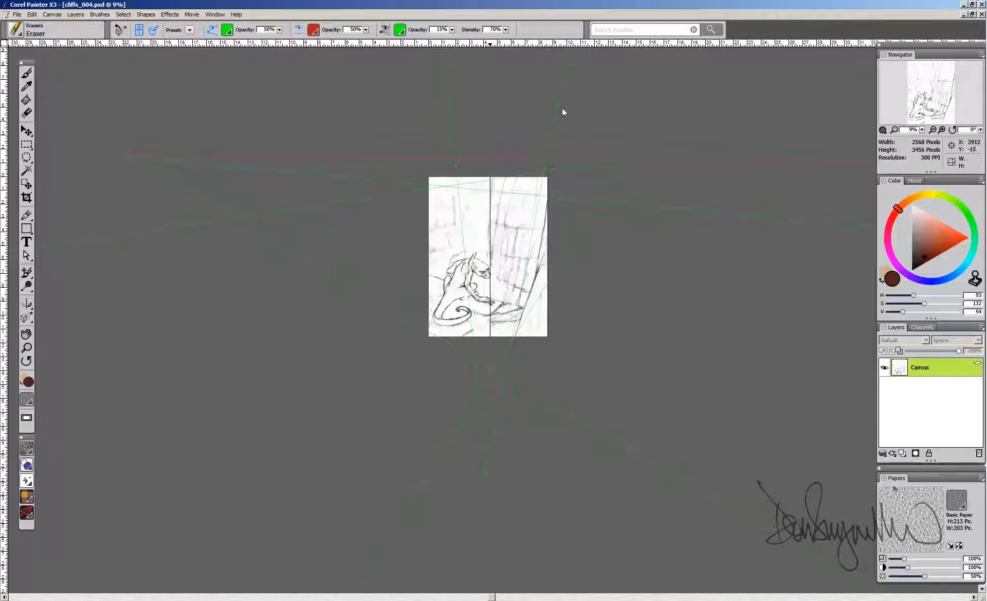
left_click_drag(561, 108, 581, 109)
left_click_drag(455, 104, 410, 114)
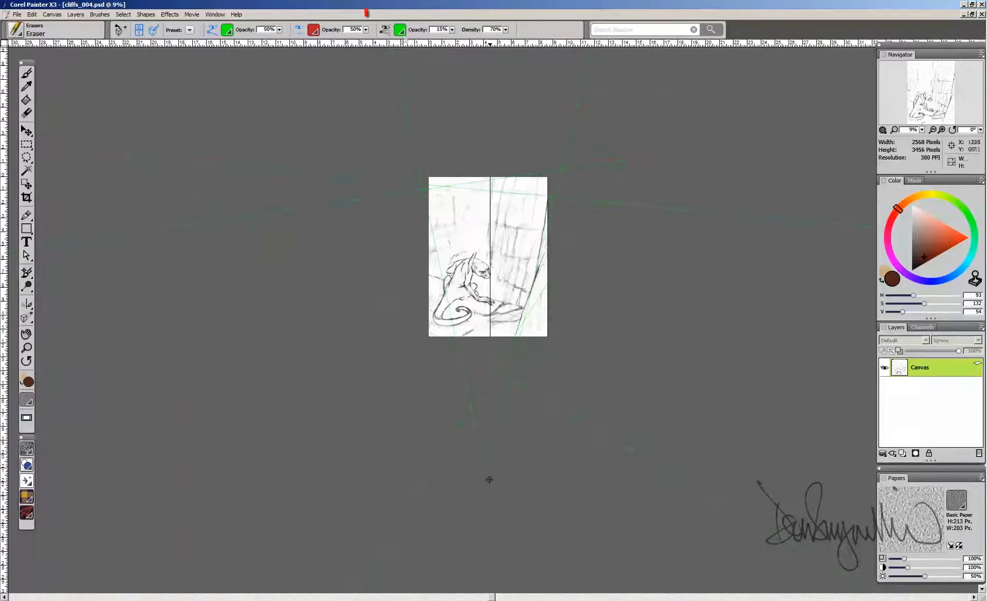
- Recolour the intermediate perspective lines blue, make them visible, and set their opacity to 32%
left_click(401, 30)
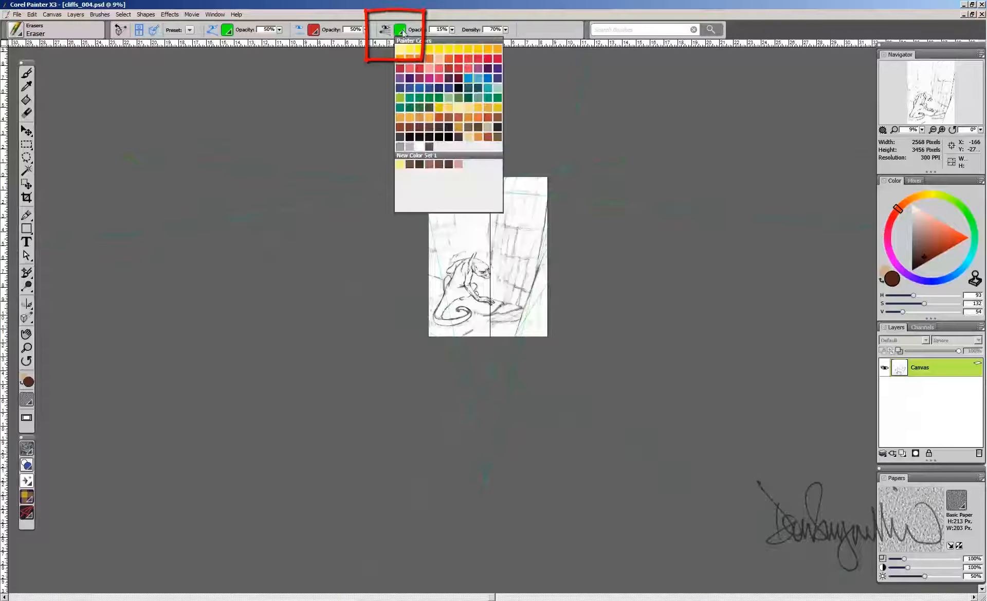
left_click(468, 78)
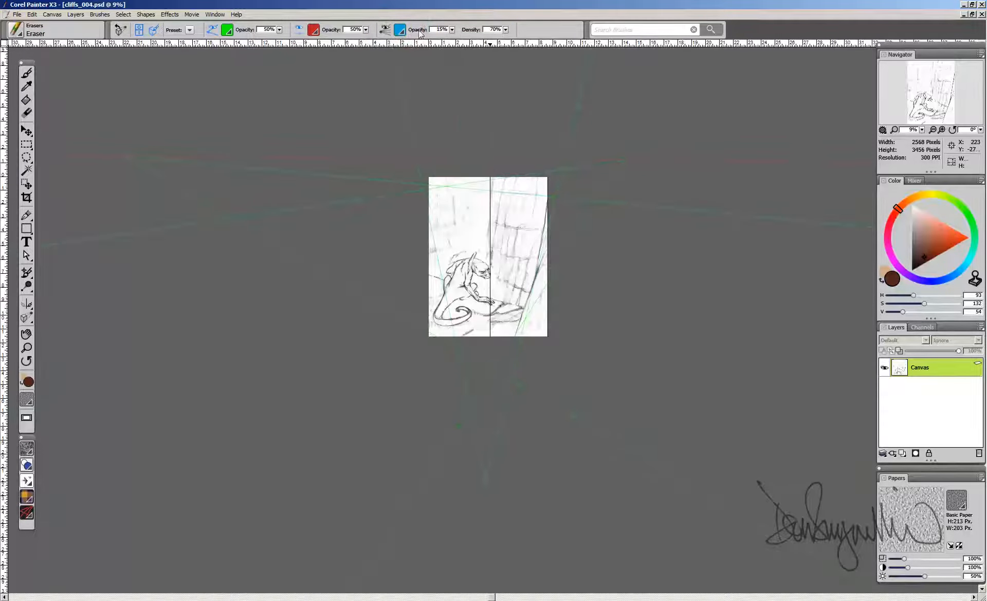
left_click(386, 32)
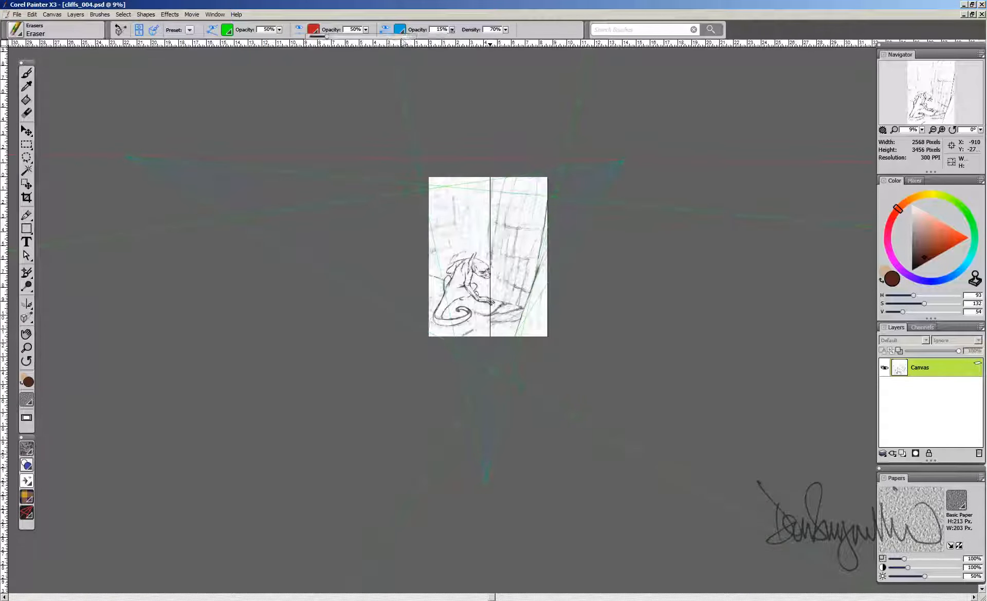
left_click(344, 37)
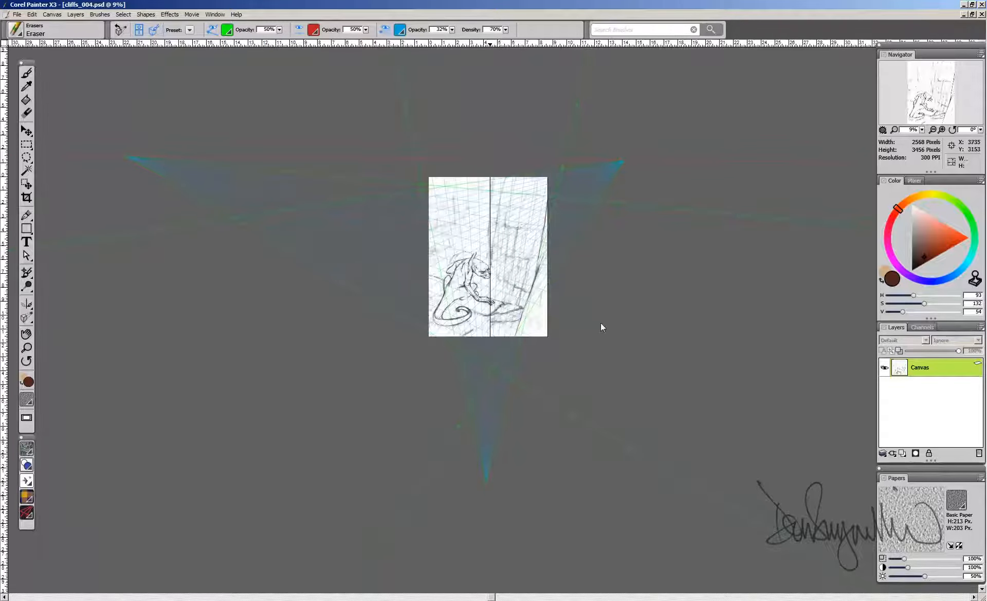
scroll(601, 314, "up", 4)
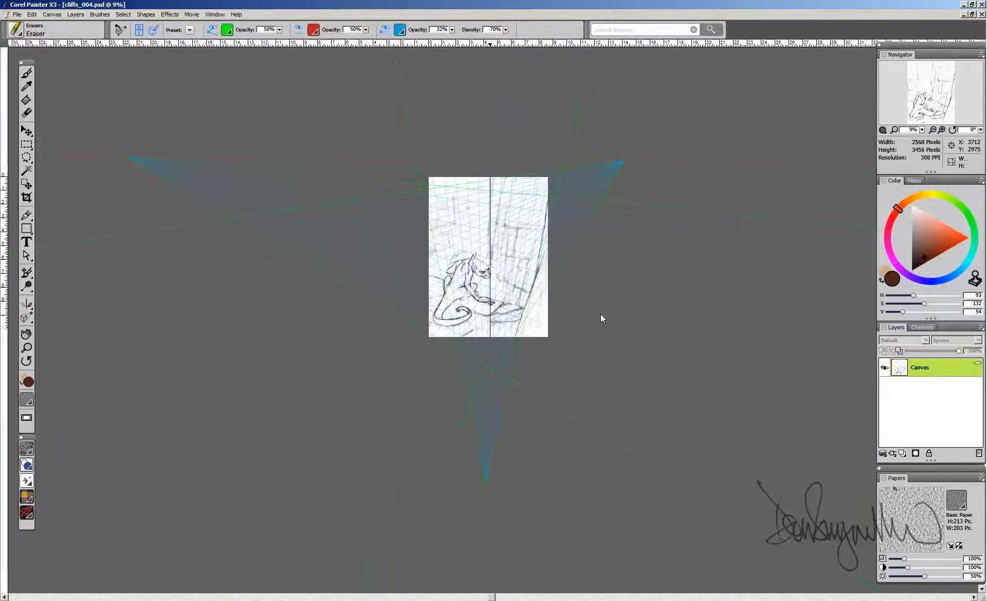
scroll(606, 314, "up", 4)
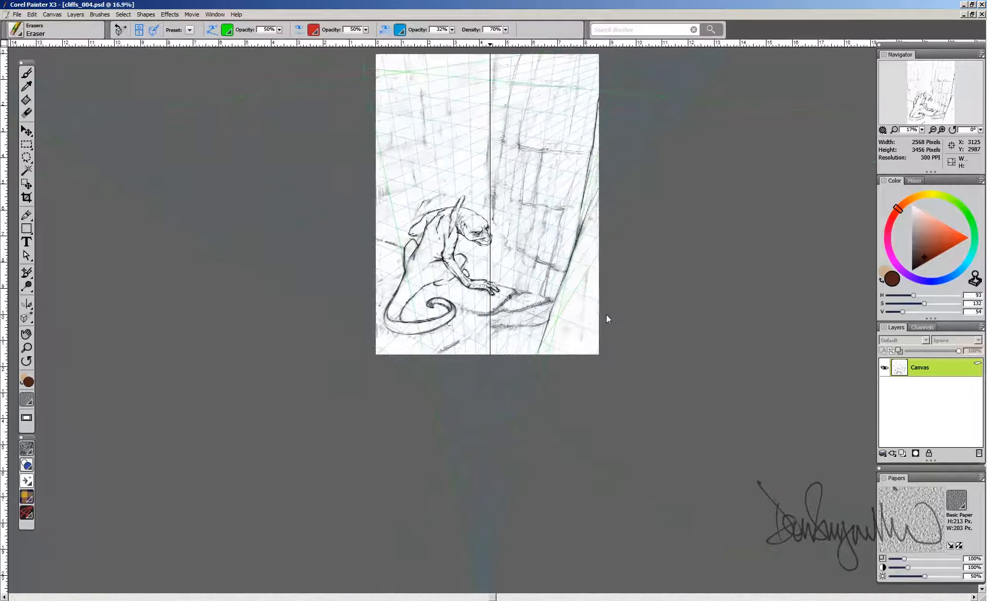
- Set the perspective grid's line density to 90% over the creature sketch
key("ctrl+r")
key("ctrl+r")
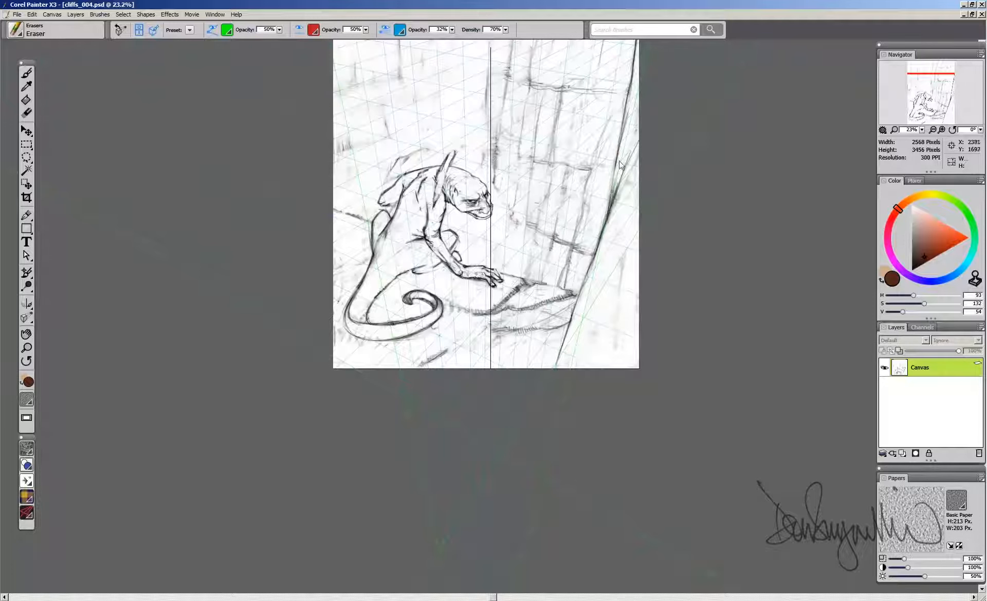
key("ctrl+plus")
key("ctrl+r")
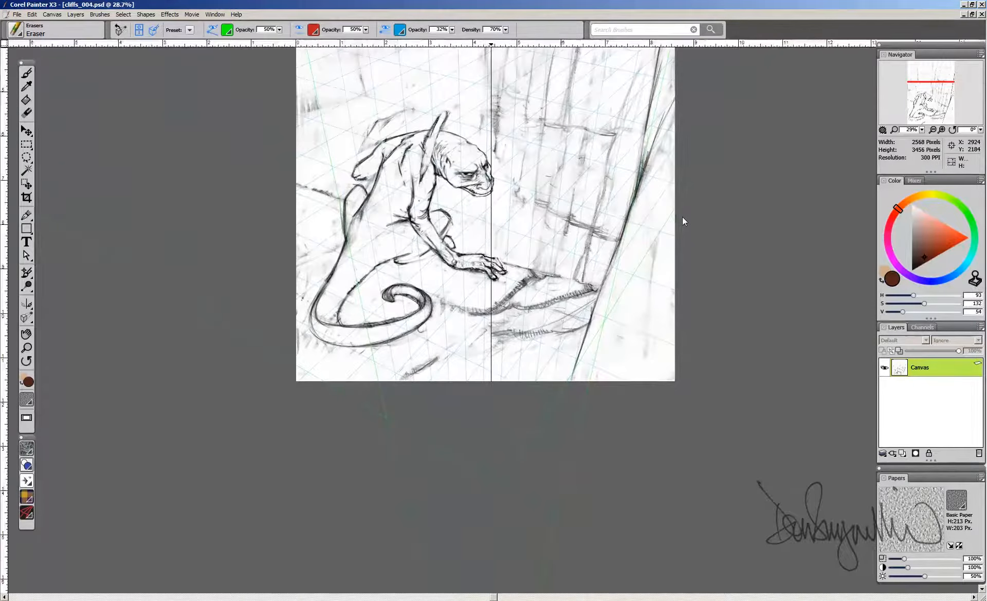
scroll(683, 218, "down", 1)
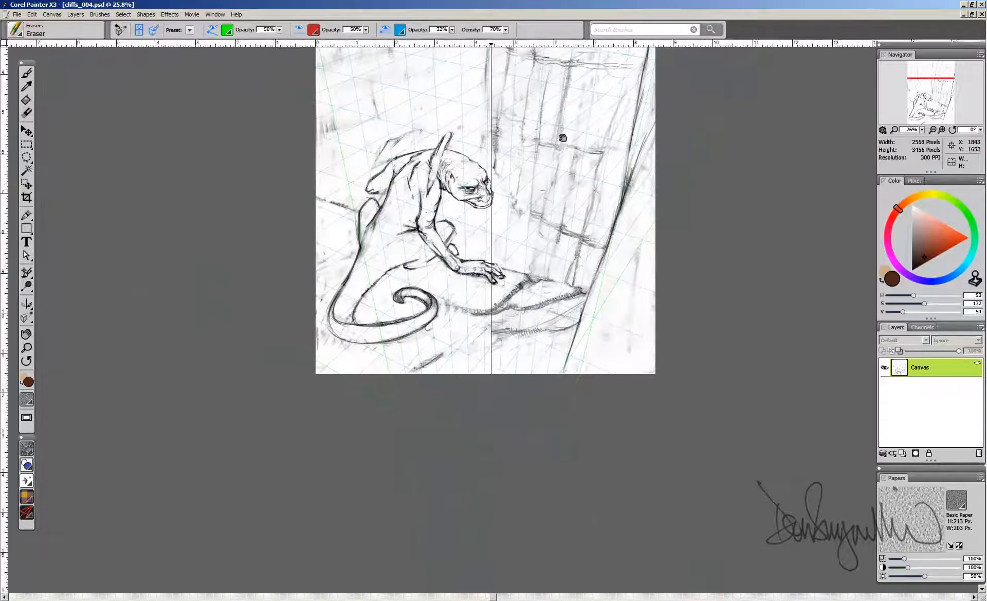
left_click_drag(563, 138, 541, 283)
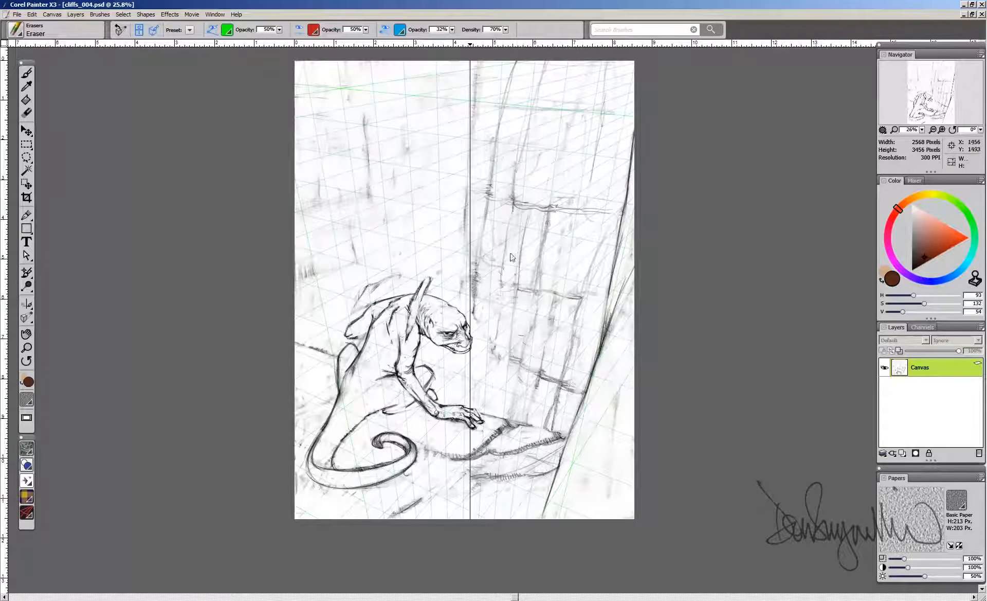
left_click(506, 30)
left_click_drag(438, 41, 440, 41)
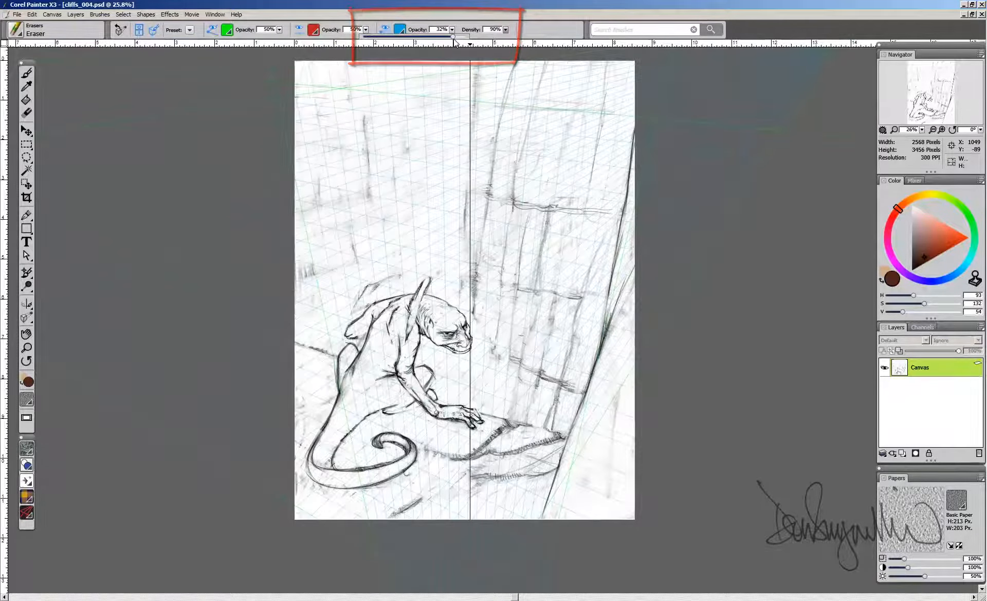
- Reduce the density of the blue intermediate perspective lines to 84%
scroll(297, 139, "down", 3)
scroll(296, 140, "down", 2)
key("ctrl+r")
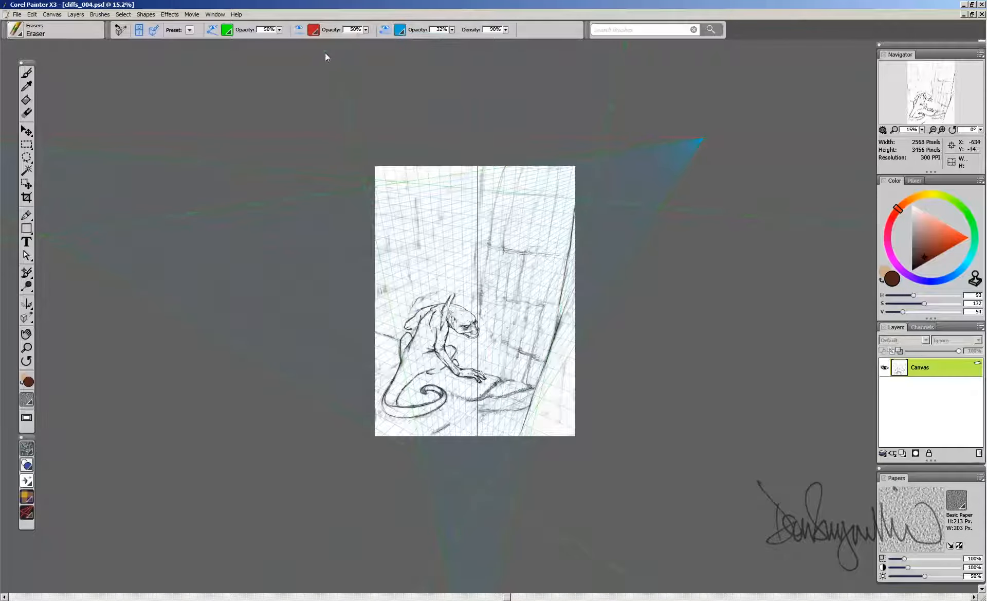
left_click_drag(342, 55, 307, 55)
key("ctrl+r")
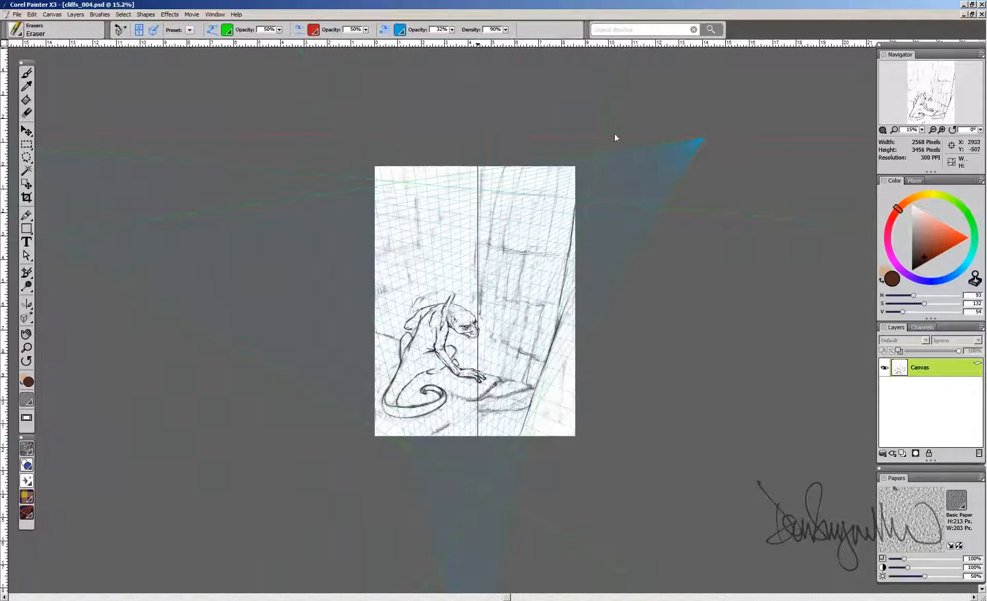
key("ctrl+plus")
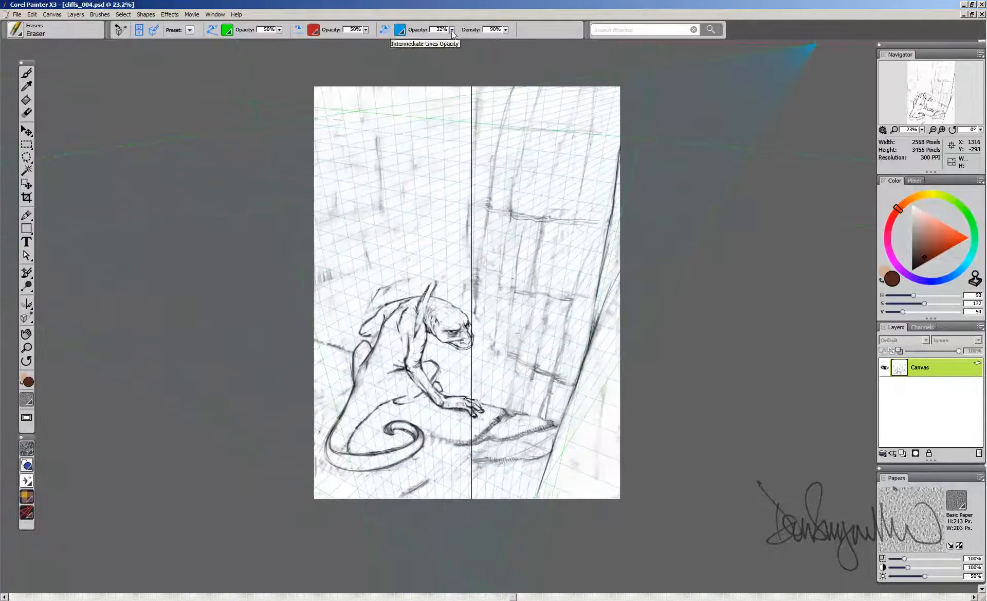
left_click(506, 29)
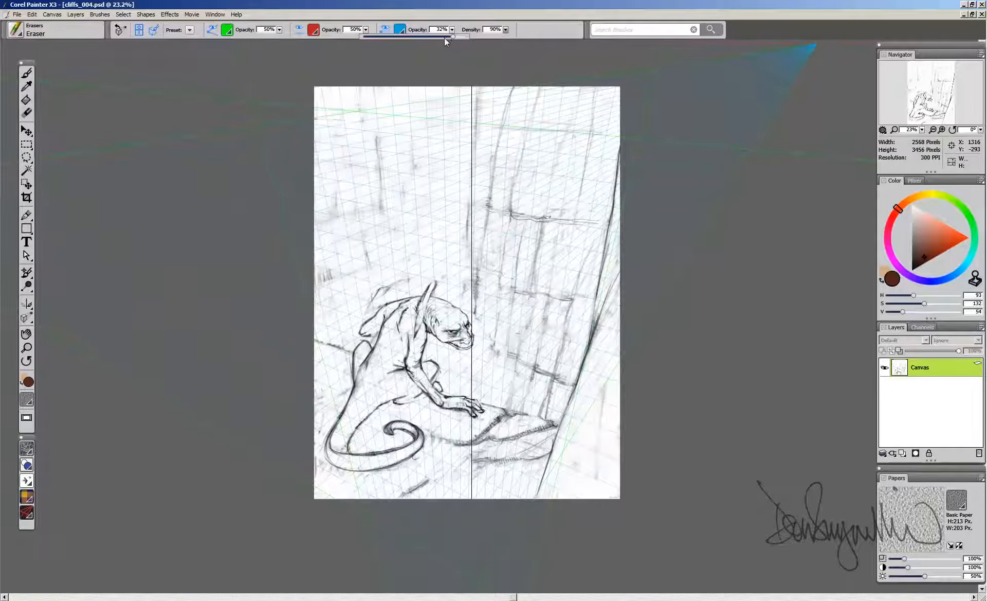
left_click(448, 37)
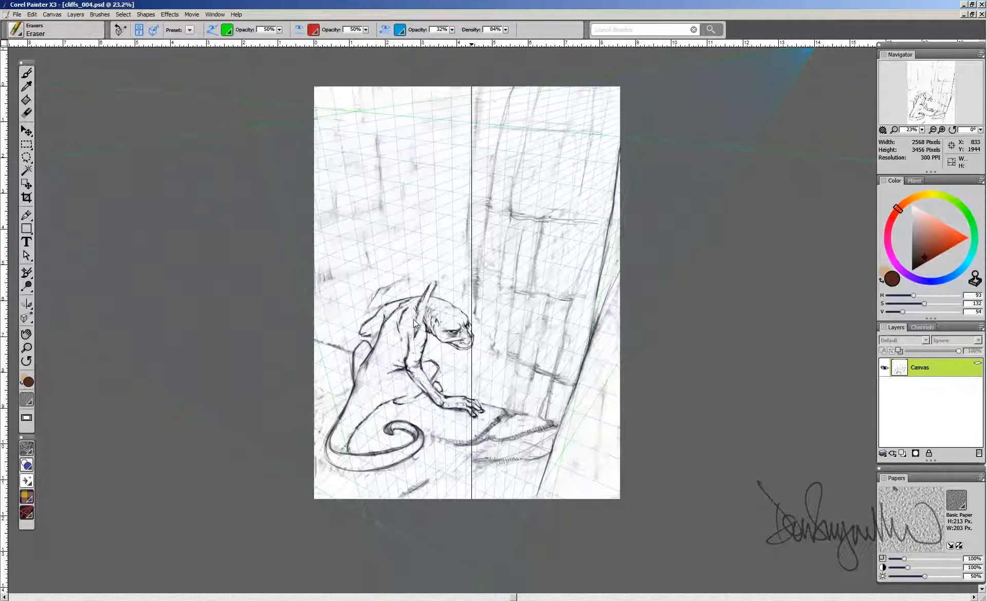
- Switch from the perspective guides to painting and choose the Flat Color brush from the Pens category
scroll(414, 319, "up", 3)
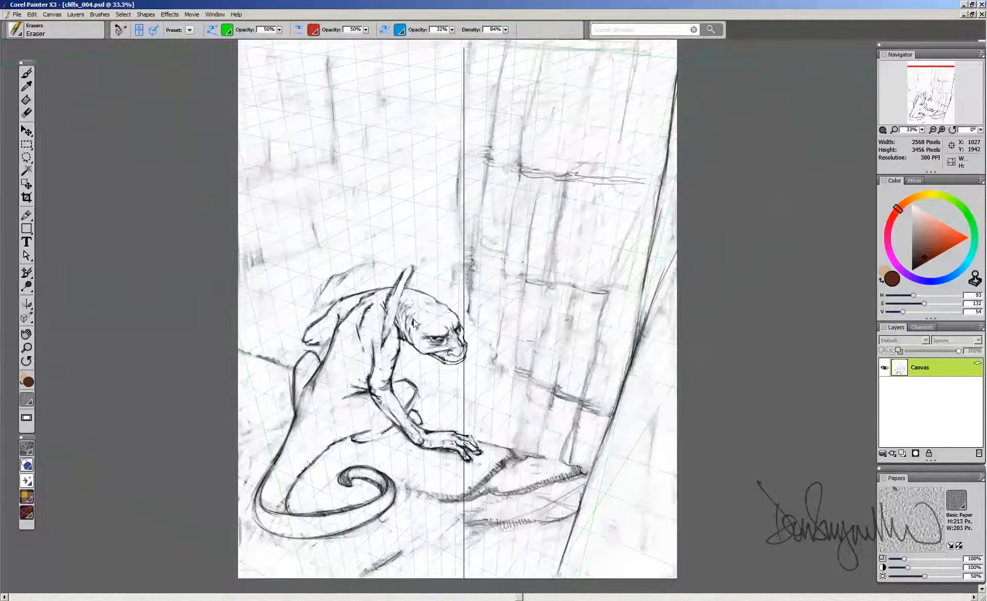
key("ctrl+minus")
left_click(26, 73)
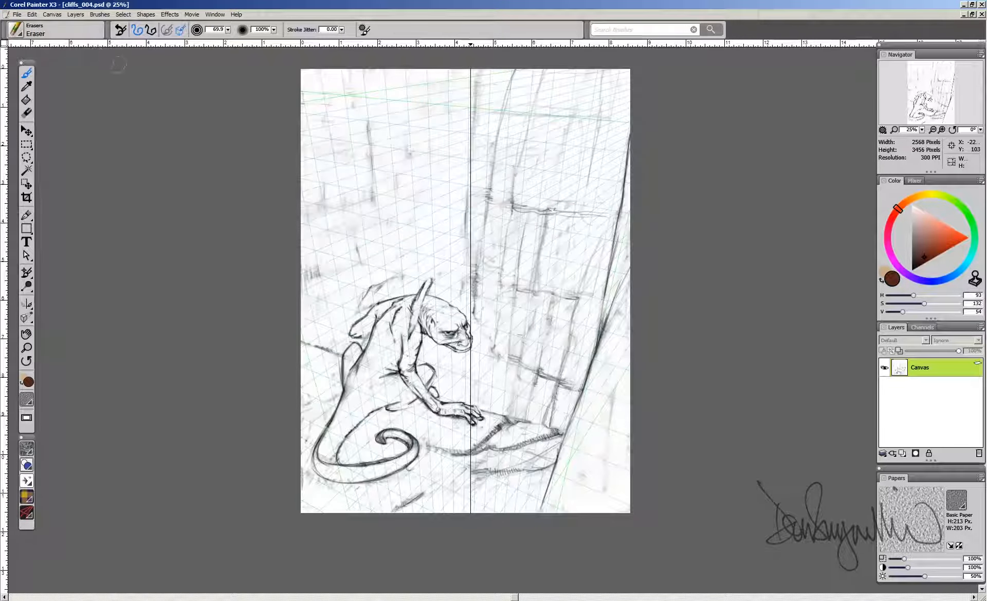
left_click(26, 319)
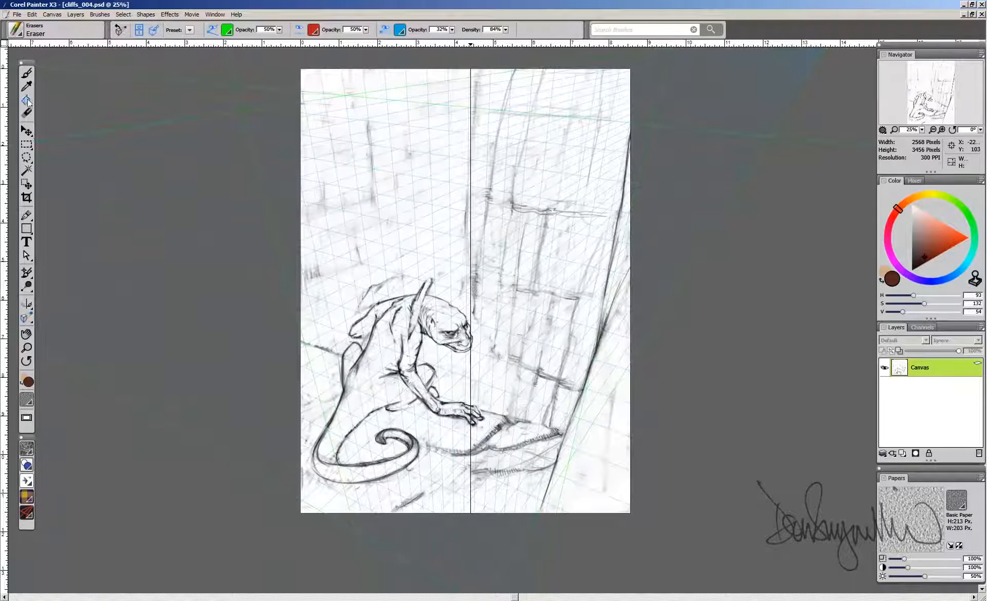
left_click(27, 74)
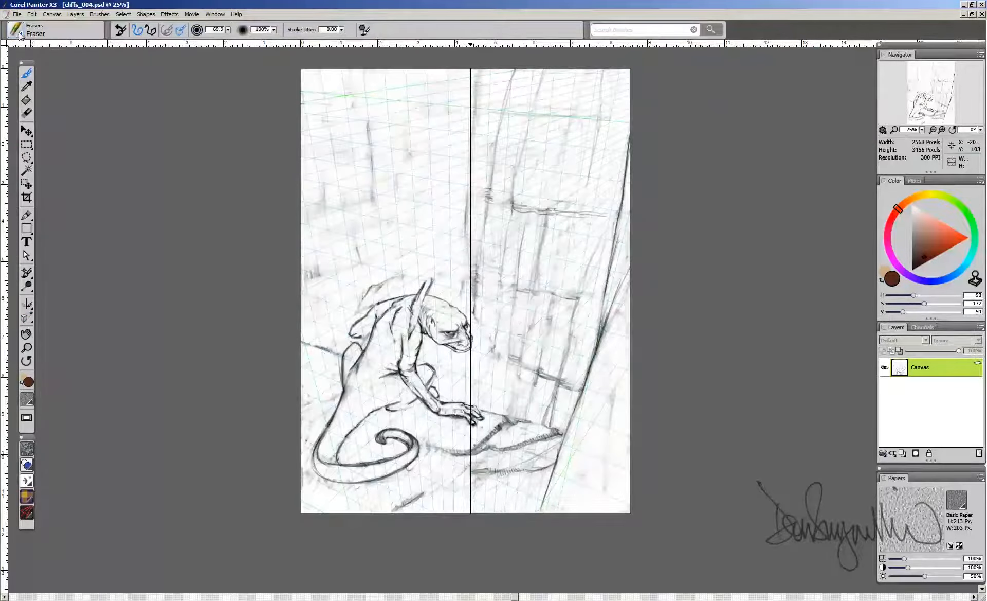
left_click(18, 32)
left_click(27, 456)
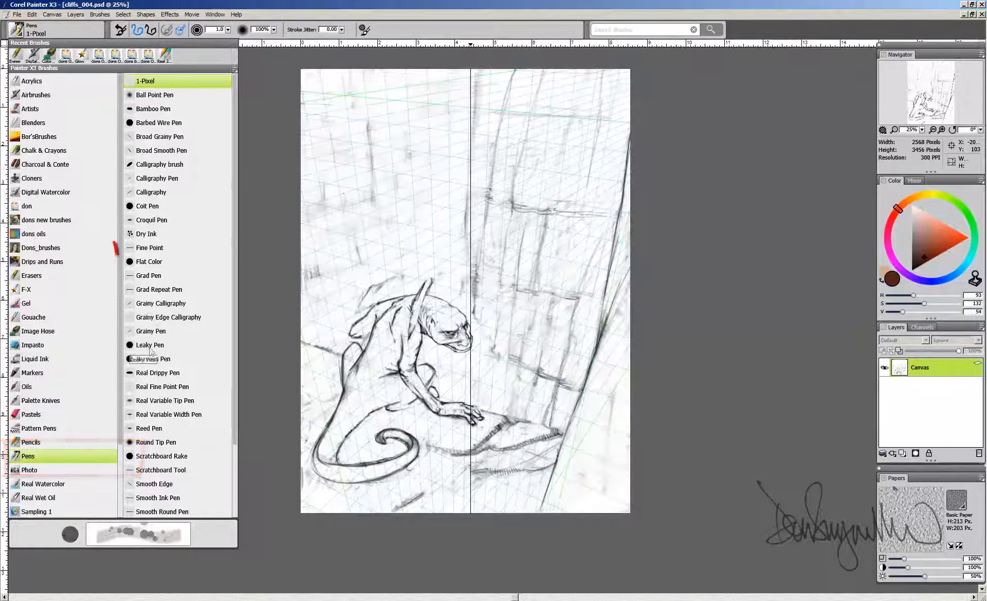
left_click(149, 262)
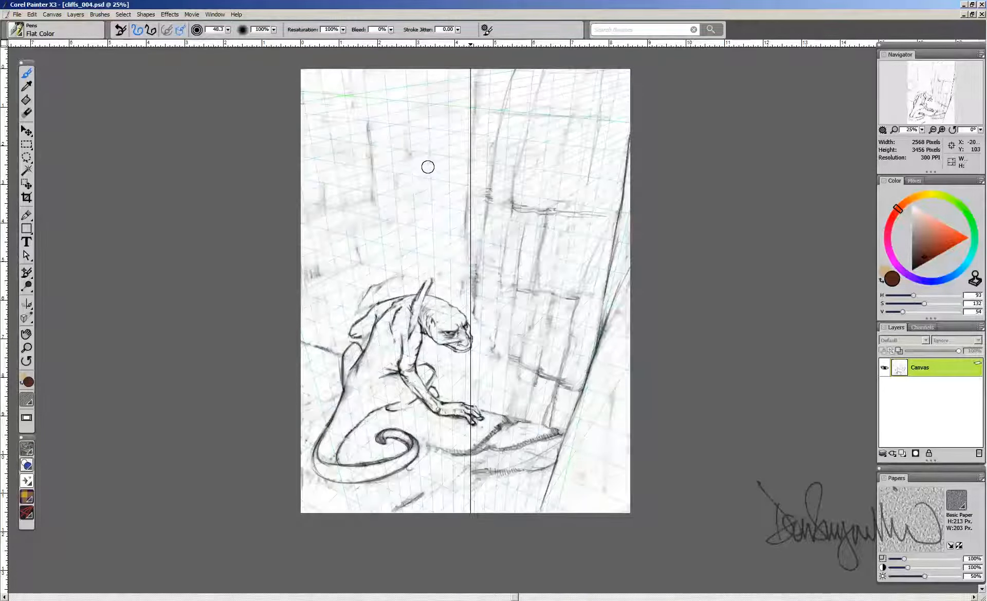
- Set the Flat Color pen's size to 2 and pick a dark, more saturated brown as the painting colour
double_click(216, 29)
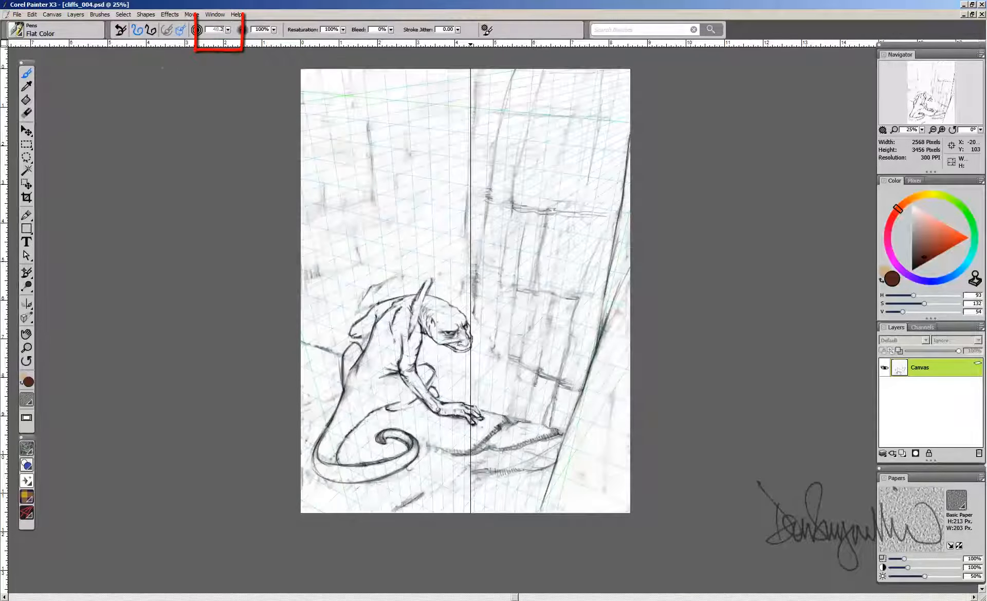
type("2")
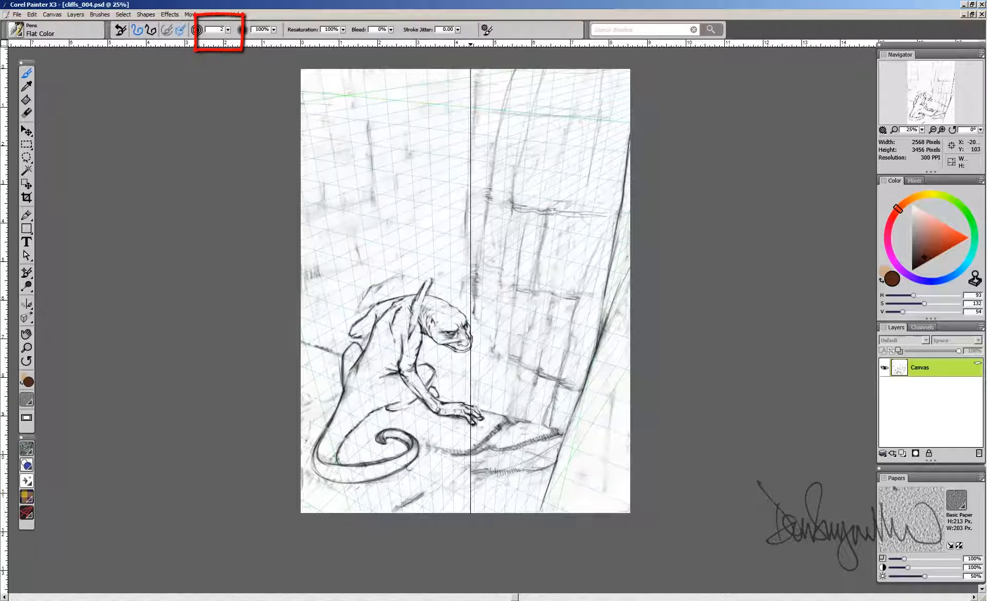
left_click(925, 264)
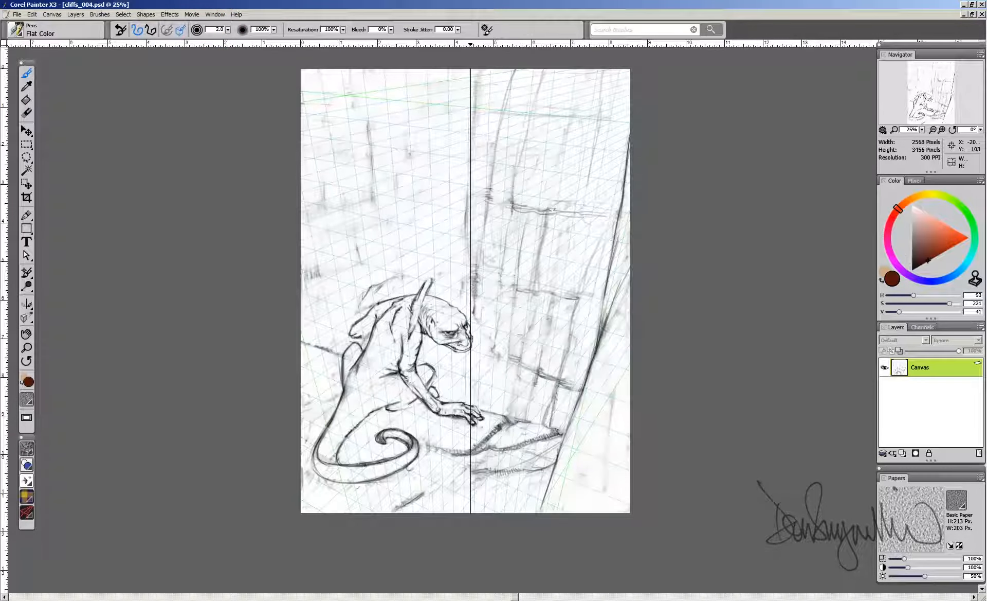
- Try a straight perspective-guided line above the creature on the Canvas, and undo it
left_click_drag(379, 204, 495, 160)
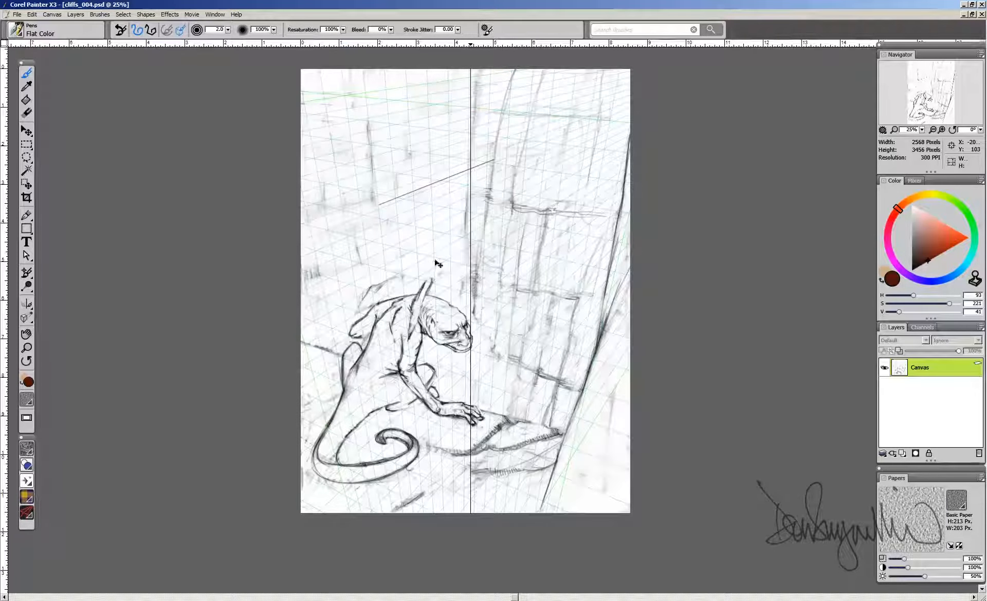
key("ctrl+z")
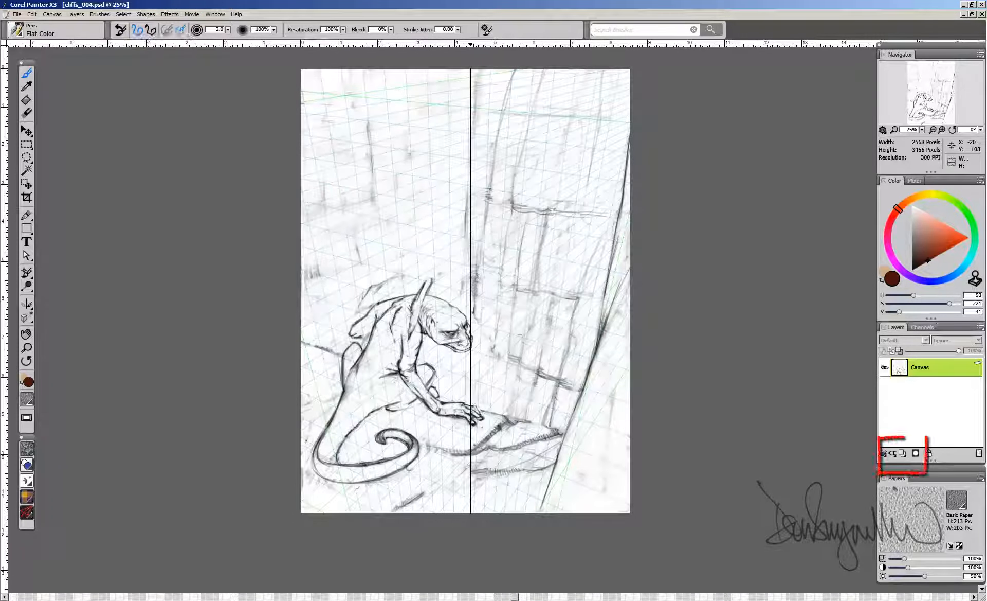
- Add a new layer and draw two perspective-guided lines across the upper canvas, converging toward the right vanishing point
left_click(898, 454)
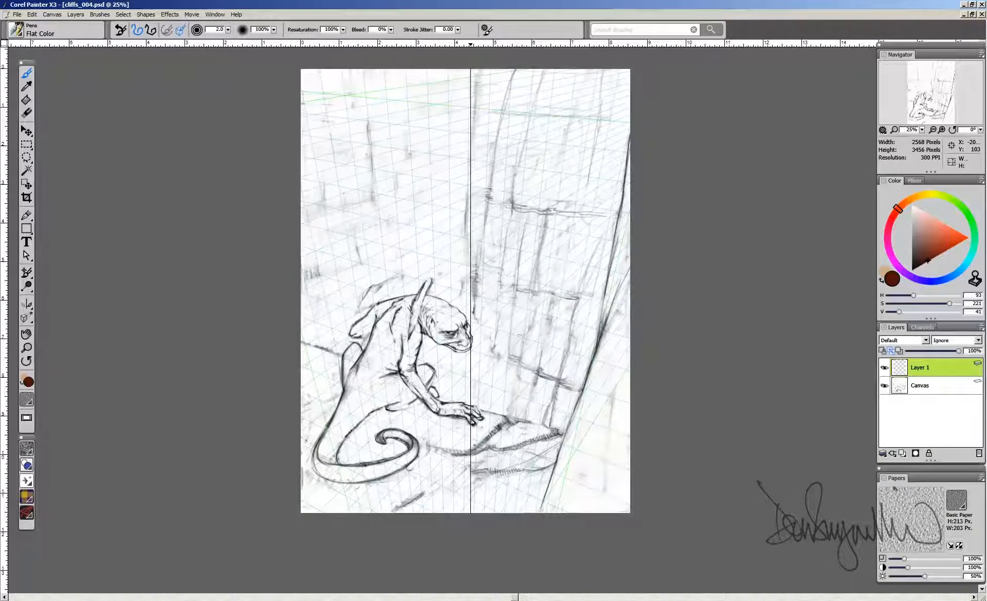
mouse_move(306, 209)
left_mouse_down()
mouse_move(507, 153)
mouse_move(650, 97)
left_mouse_up()
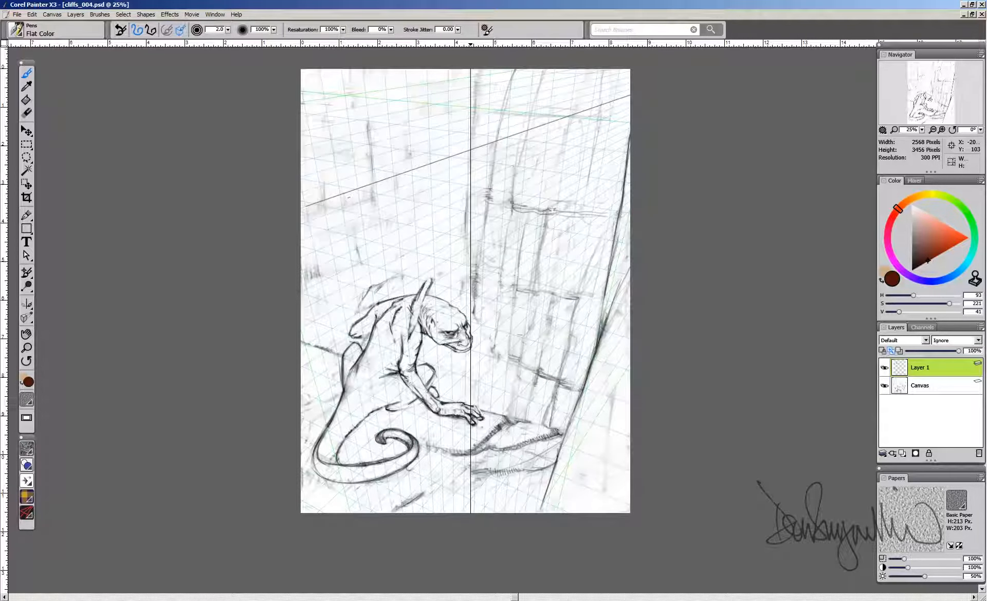
left_click_drag(305, 191, 644, 98)
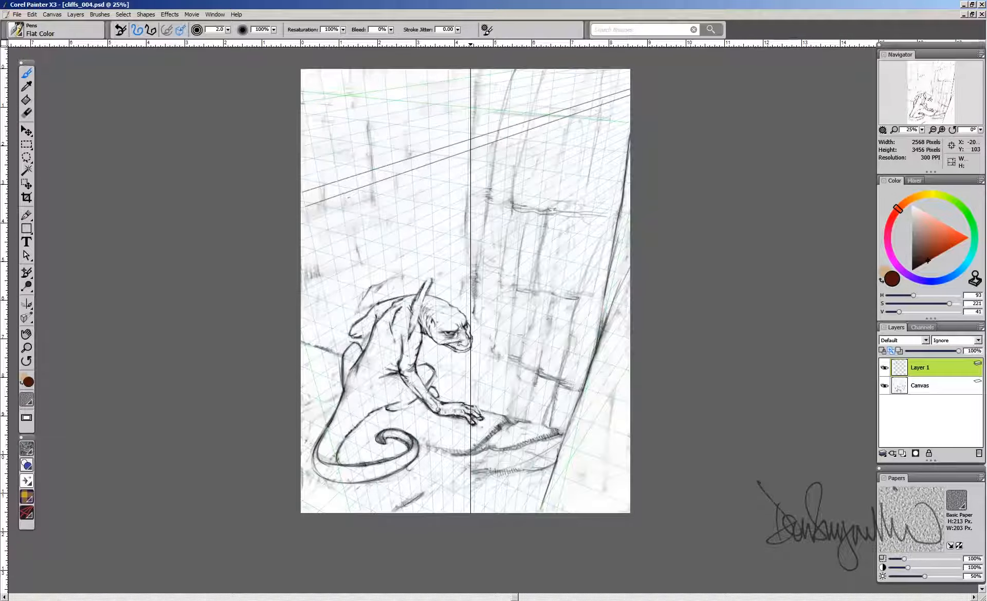
- Fill the canvas above the creature with more perspective-guided lines toward the right vanishing point, above and below the first two
key("ctrl+plus")
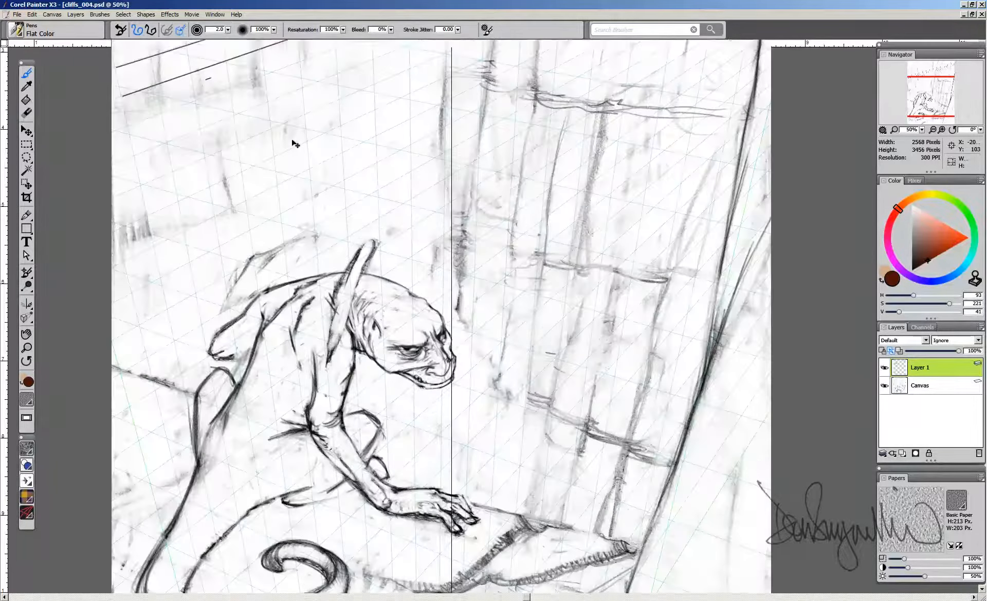
left_click_drag(280, 96, 299, 377)
left_click_drag(135, 294, 818, 121)
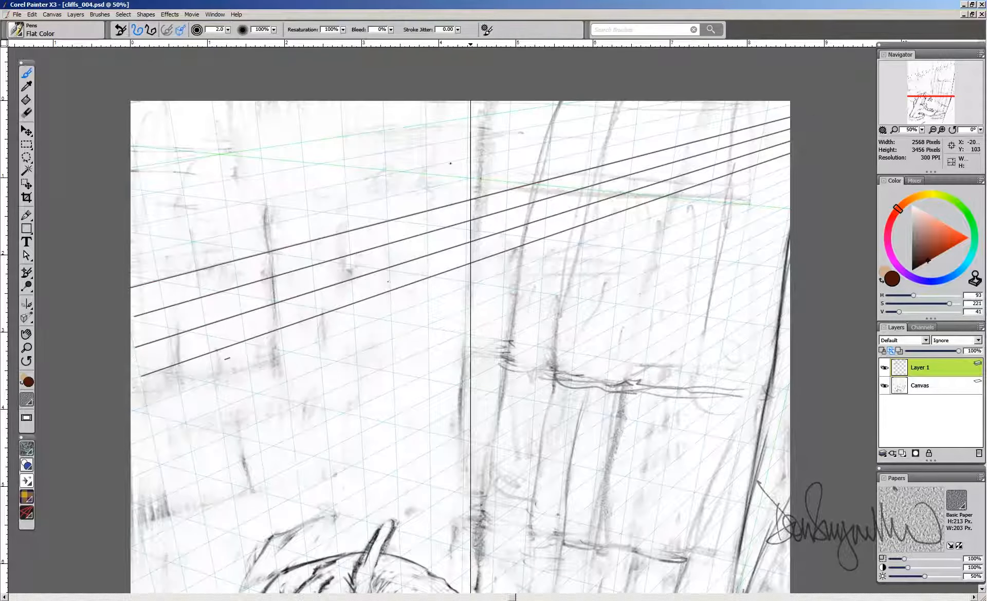
left_click_drag(132, 256, 794, 116)
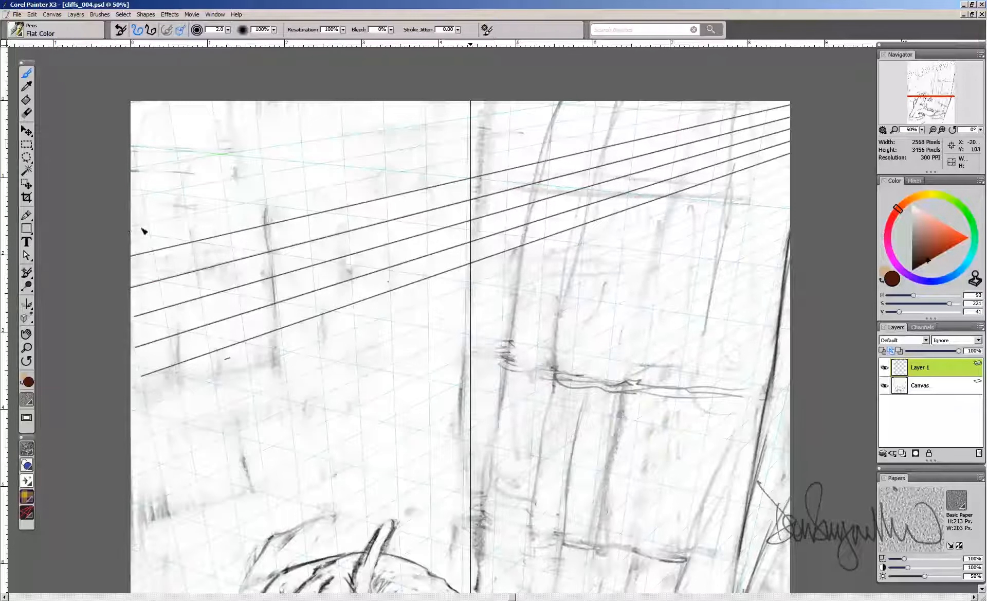
left_click_drag(142, 229, 379, 184)
left_click_drag(379, 184, 654, 136)
left_click_drag(132, 401, 810, 168)
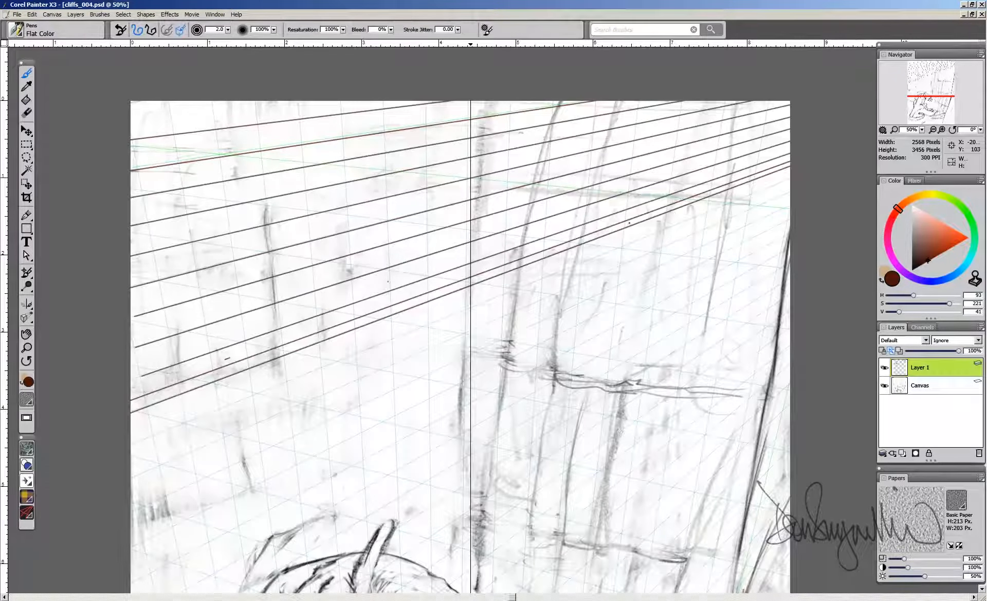
left_click_drag(132, 444, 822, 181)
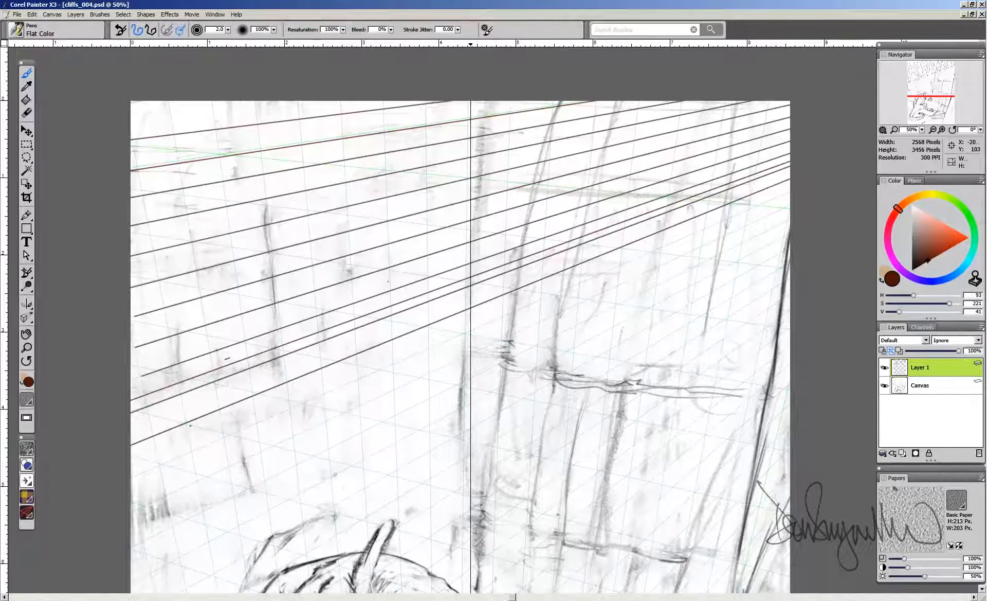
- Draw seven more perspective-guided lines toward the right vanishing point, spaced down the canvas from above the creature to across its back
left_click_drag(132, 478, 801, 200)
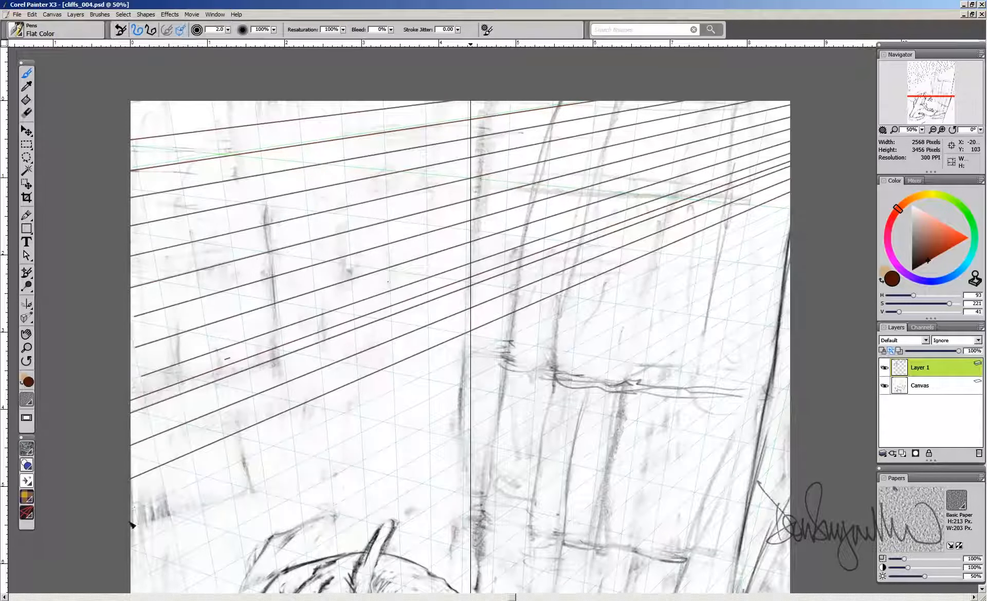
left_click_drag(132, 522, 820, 191)
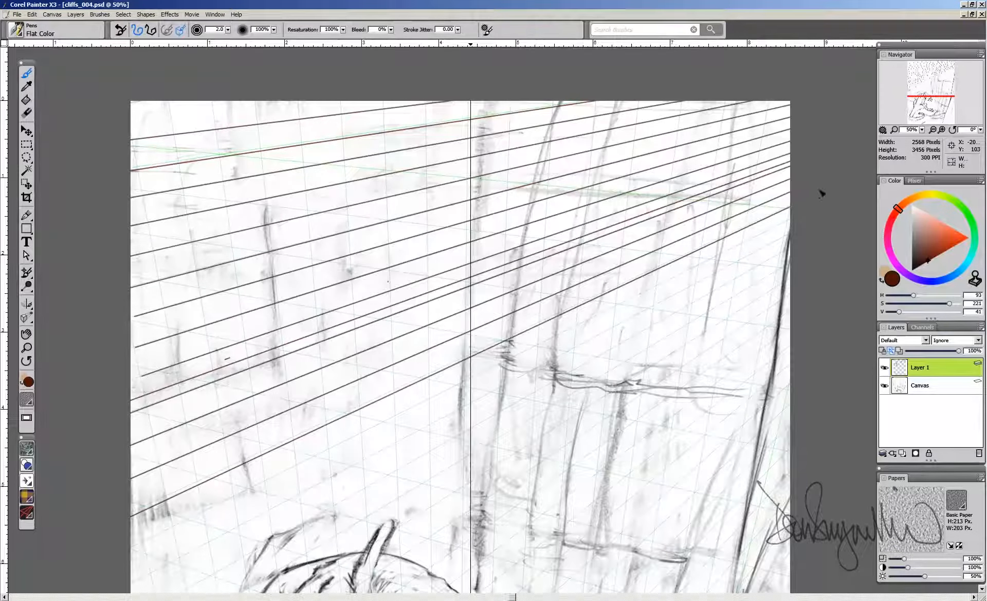
mouse_move(147, 549)
left_mouse_down()
mouse_move(505, 367)
mouse_move(831, 223)
left_mouse_up()
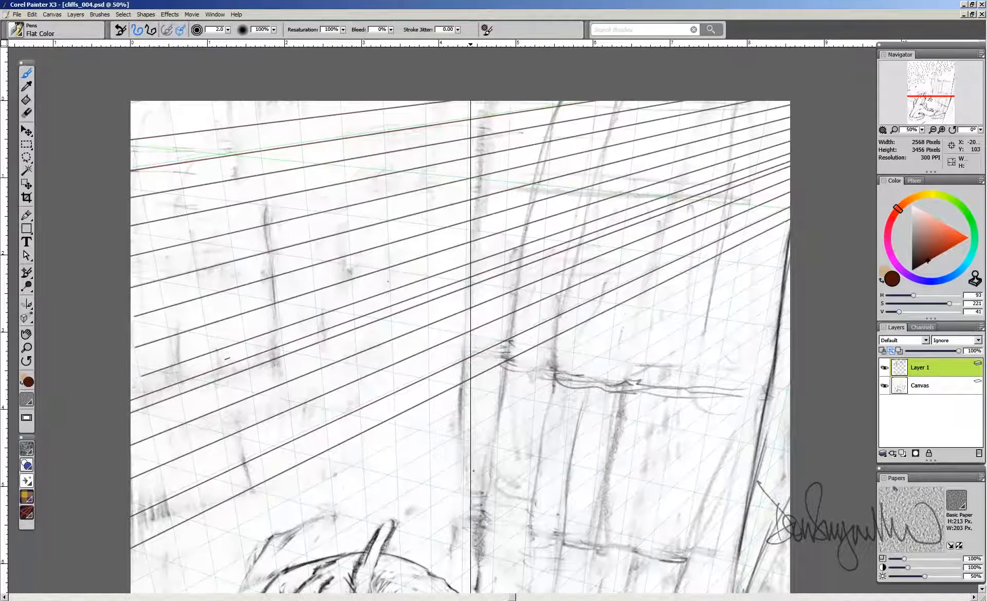
left_click_drag(452, 512, 447, 363)
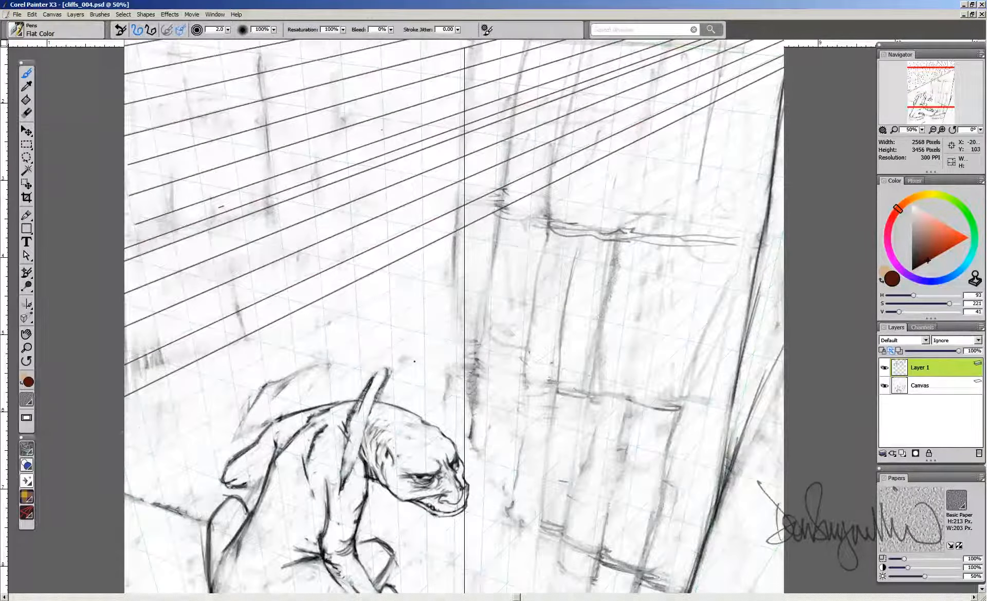
left_click_drag(131, 438, 800, 95)
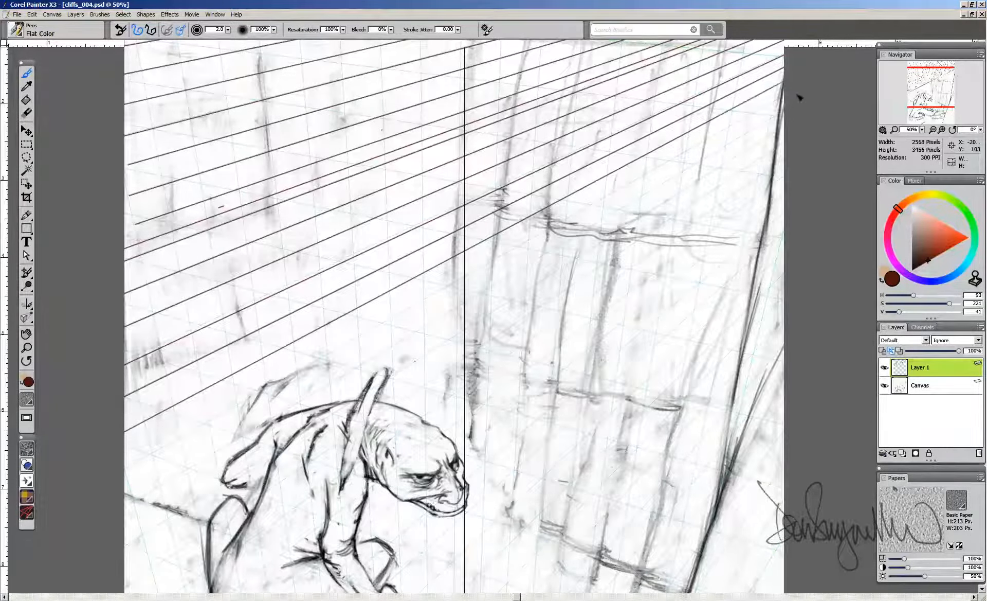
left_click_drag(127, 478, 792, 96)
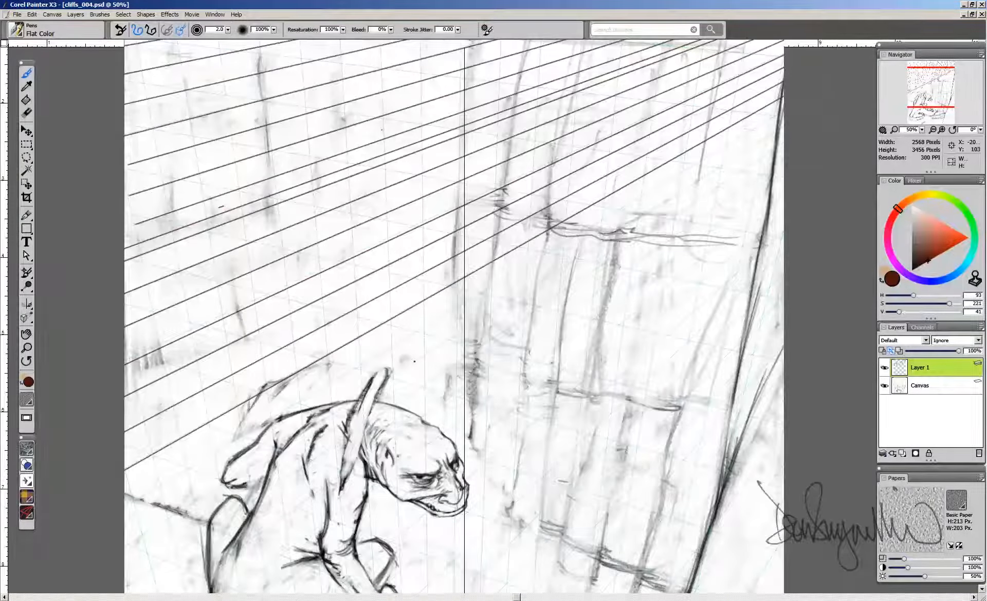
left_click_drag(128, 514, 786, 127)
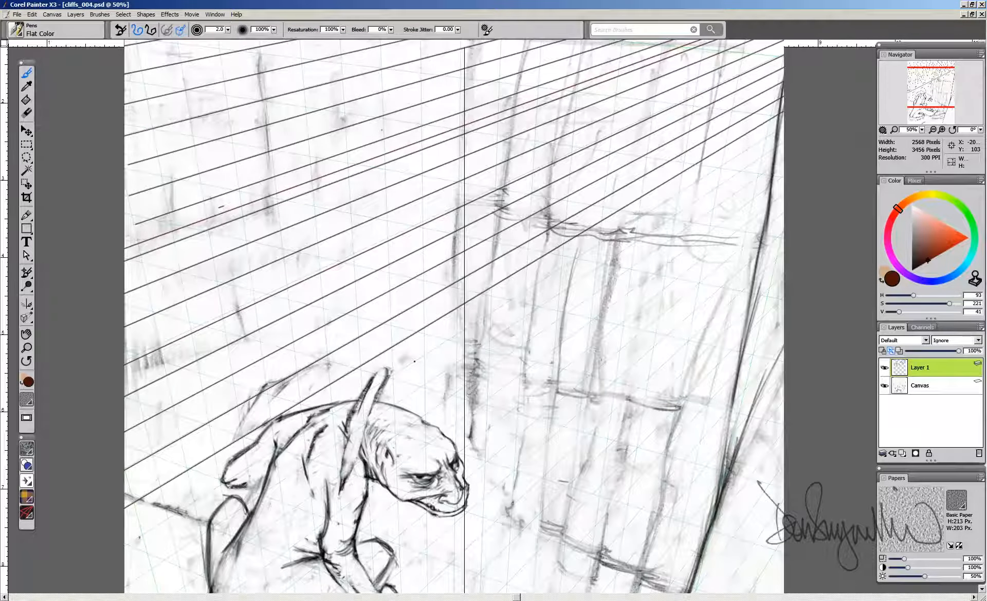
mouse_move(131, 552)
left_mouse_down()
mouse_move(722, 182)
mouse_move(781, 131)
left_mouse_up()
- Add perspective-guided lines from the canvas's left edge across the creature's body and arm toward the right vanishing point
mouse_move(271, 512)
left_mouse_down()
mouse_move(249, 383)
mouse_move(248, 393)
mouse_move(469, 226)
mouse_move(766, 46)
left_mouse_up()
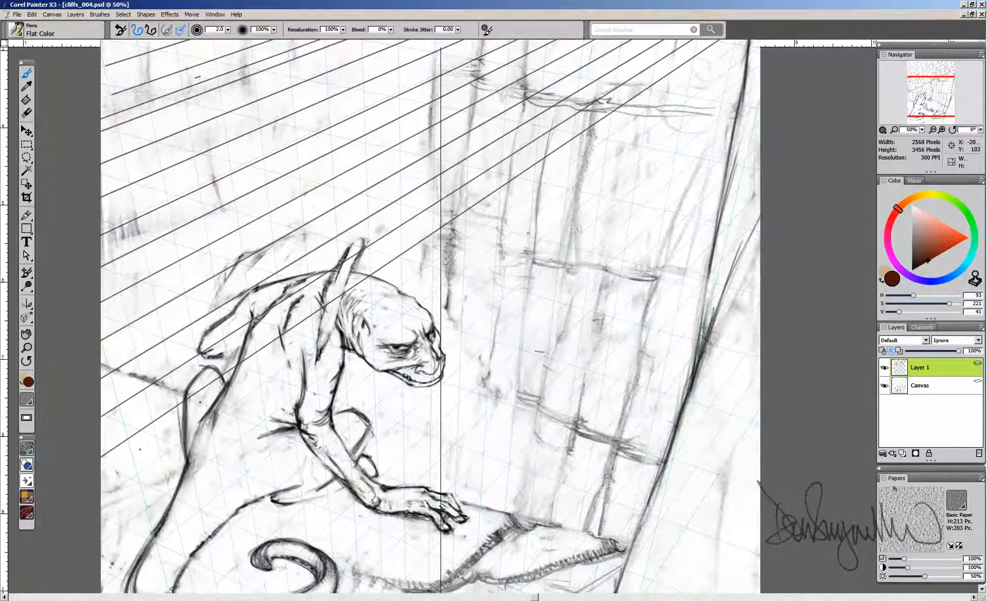
left_click_drag(101, 503, 774, 61)
left_click_drag(220, 504, 189, 423)
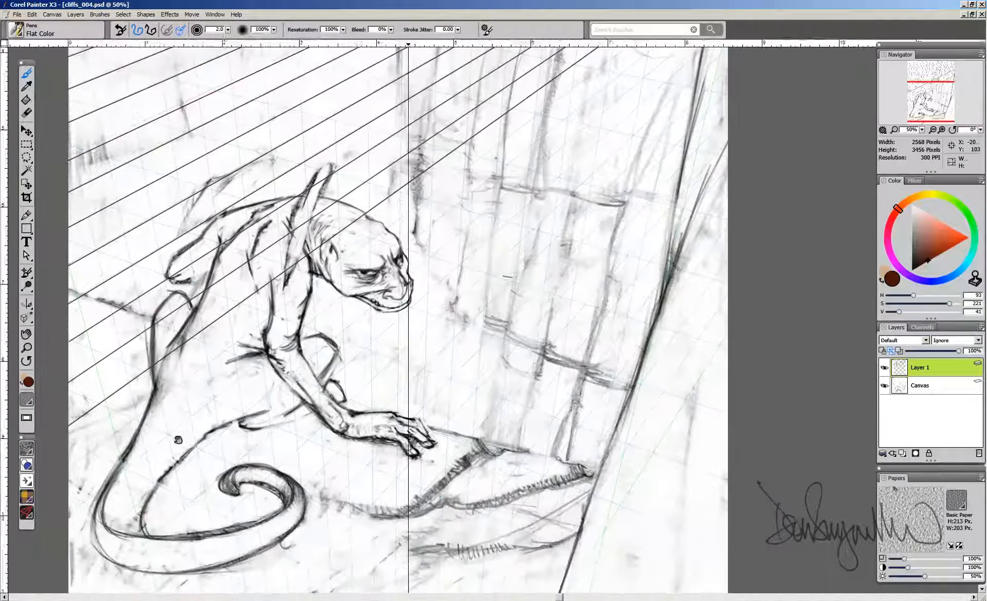
mouse_move(76, 472)
left_mouse_down()
mouse_move(190, 378)
mouse_move(280, 327)
left_mouse_up()
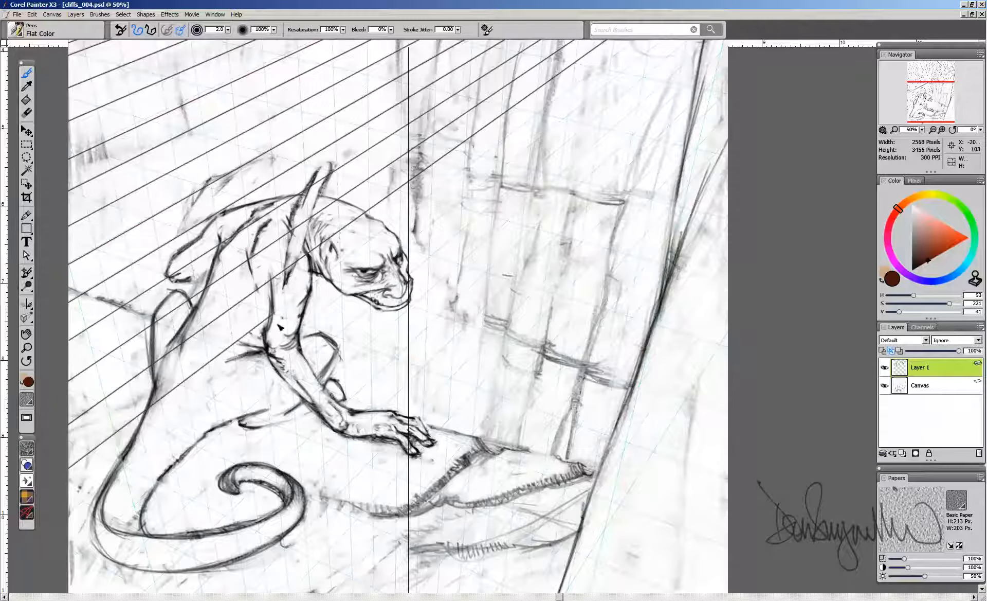
left_click_drag(75, 519, 308, 321)
left_click_drag(70, 559, 334, 378)
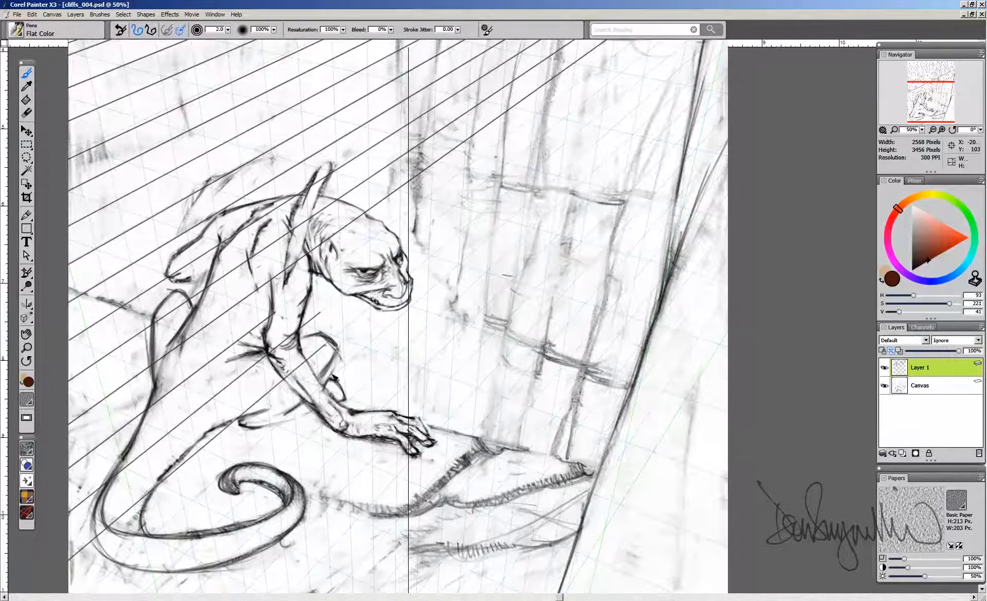
- Draw perspective-guided lines toward the right vanishing point from the canvas's lower-left corner area, across the creature's curled tail
left_click_drag(331, 432, 312, 365)
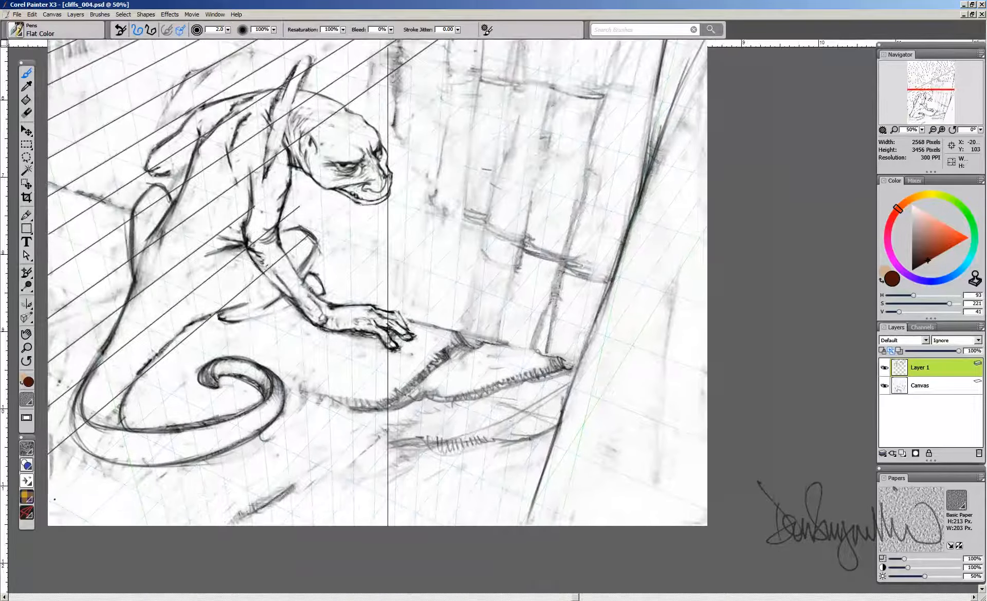
left_click_drag(54, 499, 329, 262)
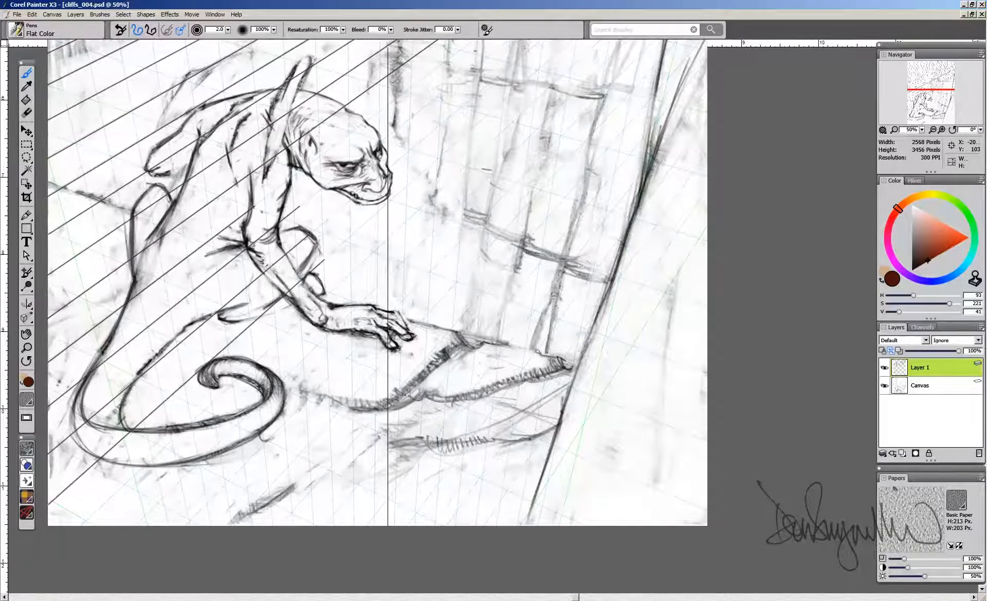
left_click_drag(83, 525, 345, 283)
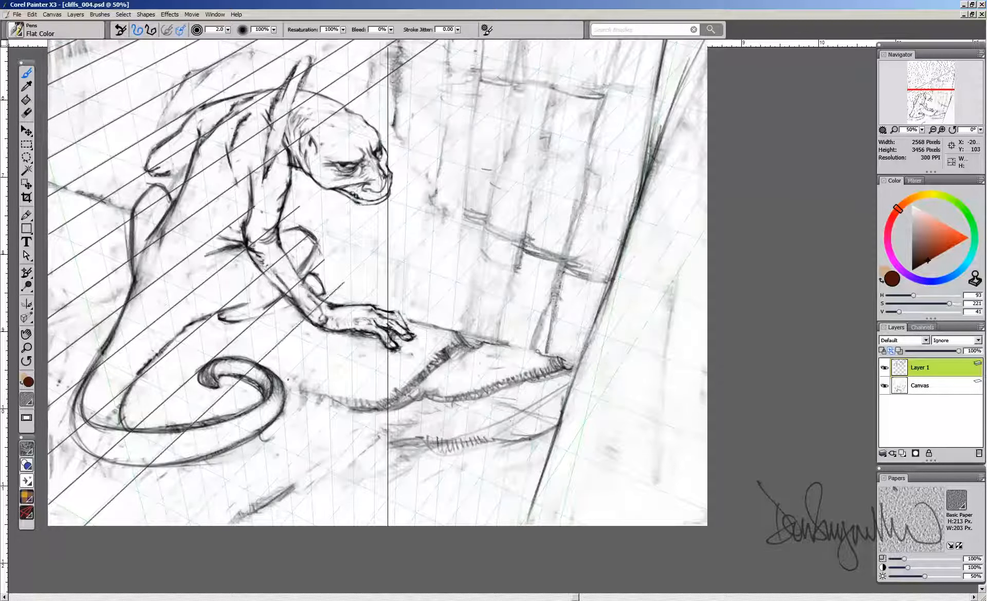
left_click_drag(183, 493, 381, 292)
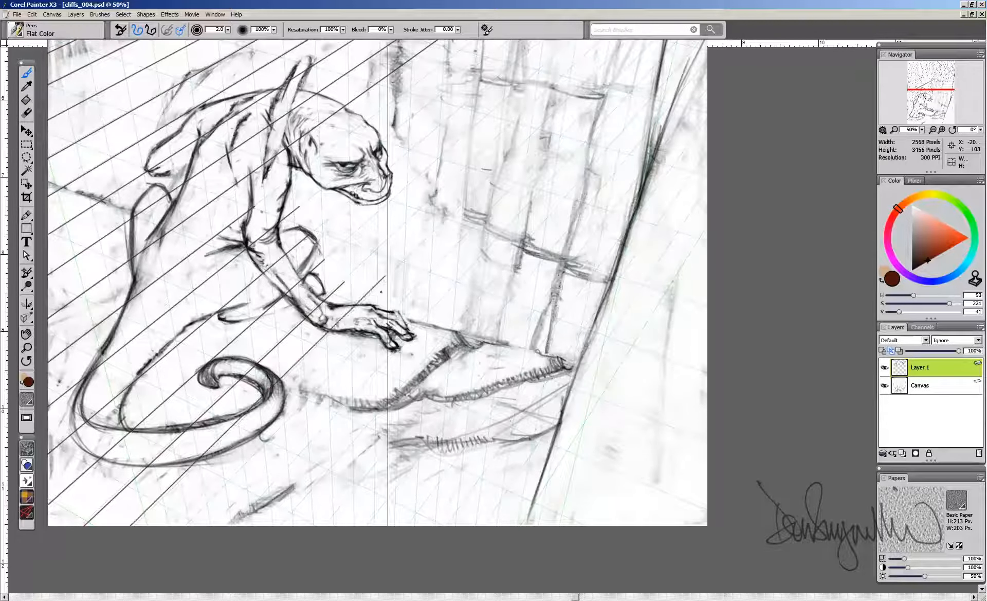
left_click_drag(182, 524, 395, 306)
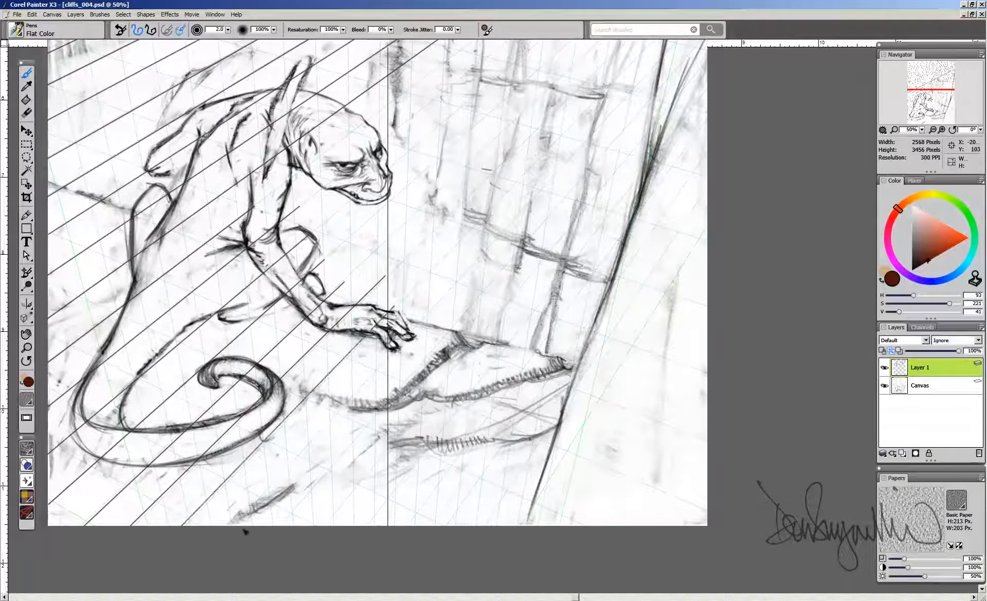
- Draw seven steeper perspective-guided lines from the canvas's bottom edge up across the rock ledge toward the right vanishing point
left_click_drag(236, 525, 431, 311)
left_click_drag(283, 525, 463, 317)
left_click_drag(323, 525, 489, 322)
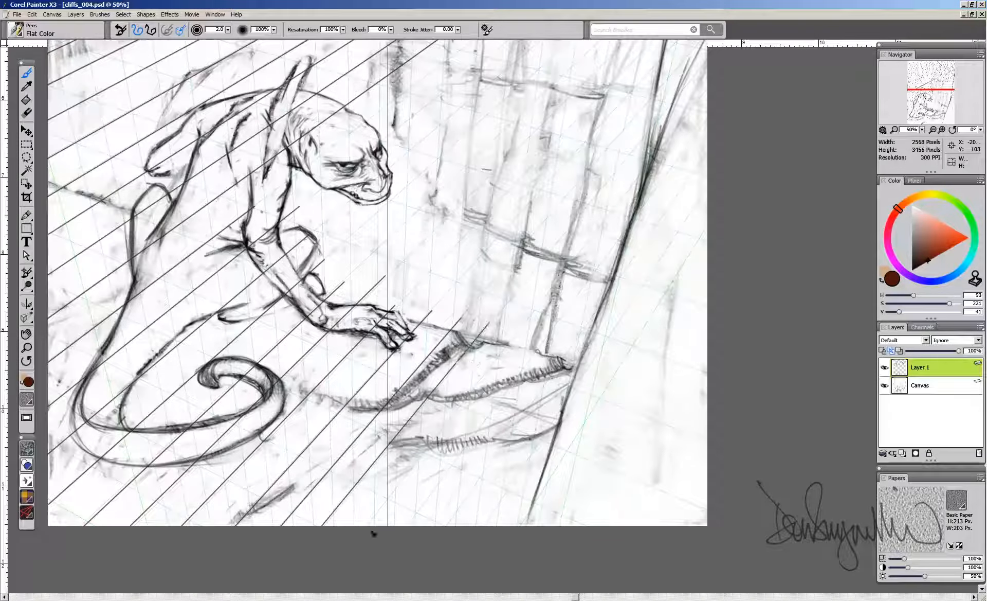
left_click_drag(370, 531, 516, 334)
left_click_drag(407, 525, 531, 355)
left_click_drag(446, 525, 585, 332)
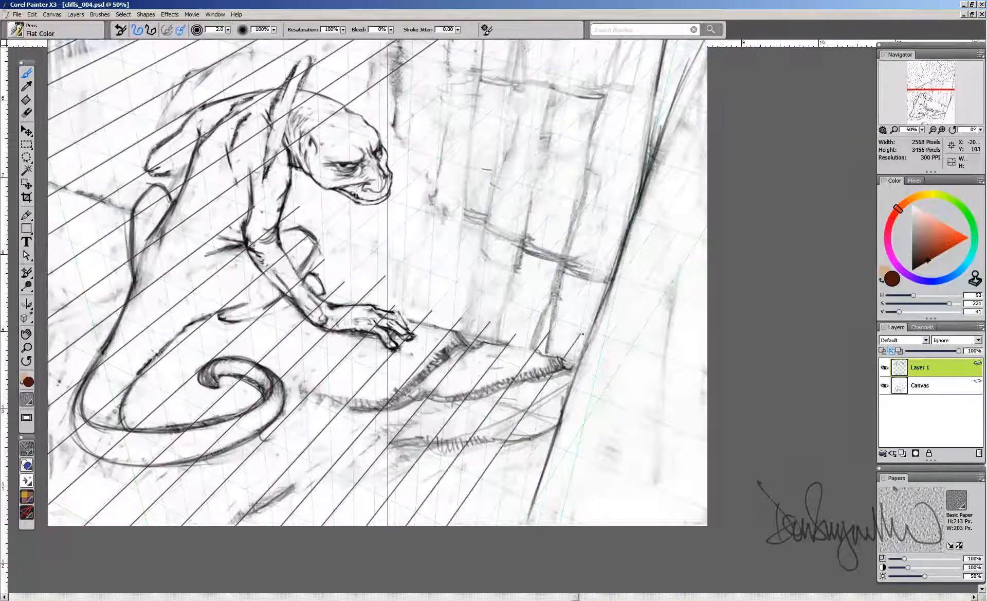
left_click_drag(484, 525, 594, 383)
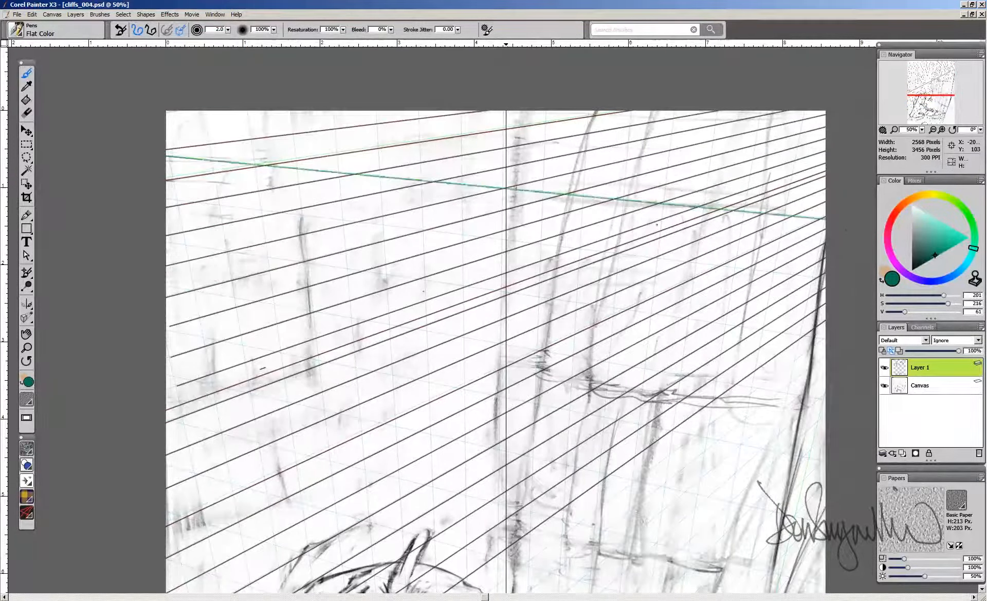
- With dark teal, draw perspective-guided lines converging toward the left vanishing point across the upper canvas and the cliff wall above the creature's head
left_click_drag(163, 239, 829, 335)
left_click_drag(164, 282, 292, 306)
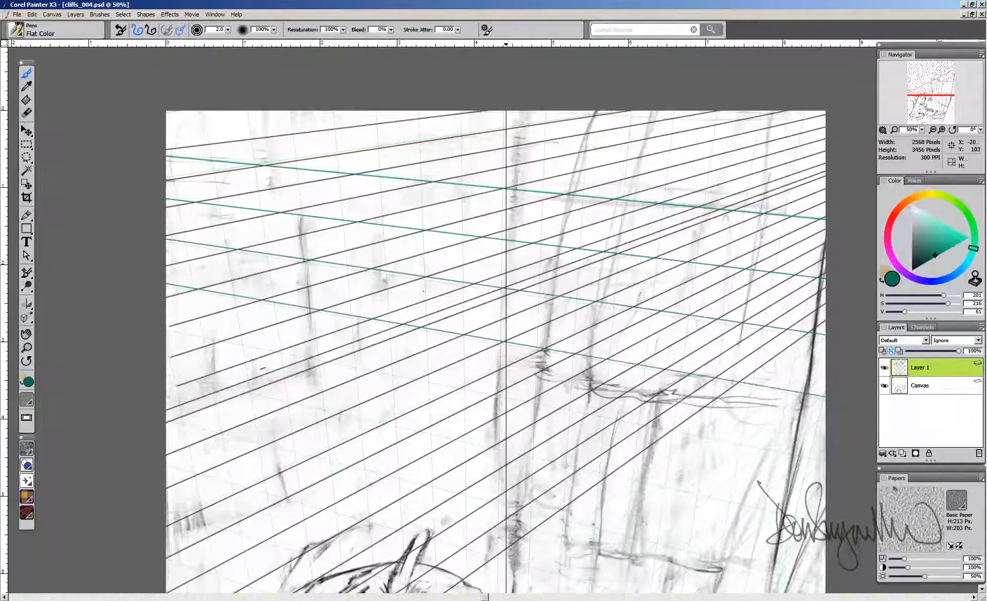
scroll(441, 410, "down", 5)
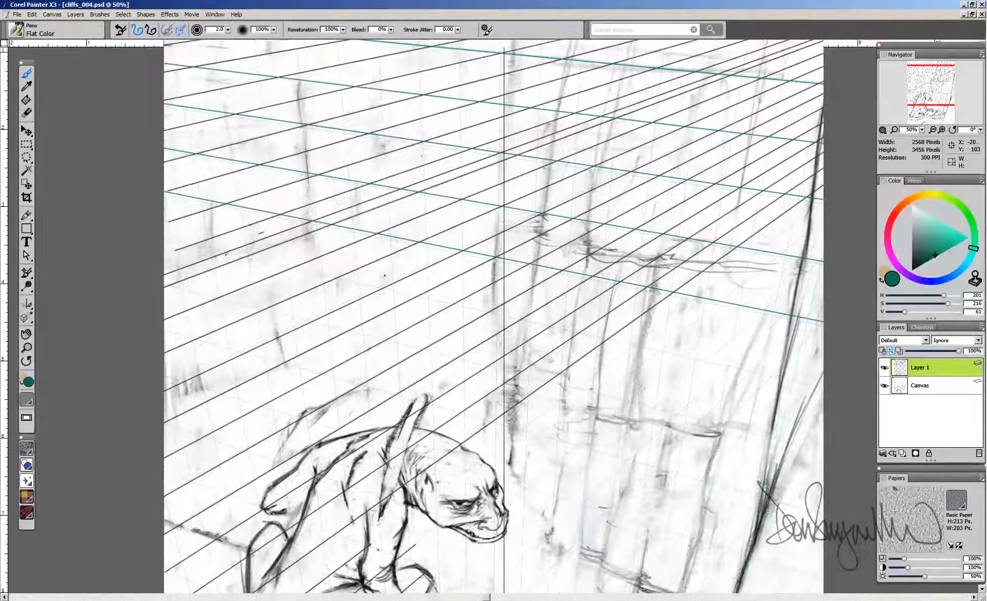
left_click_drag(463, 306, 823, 386)
left_click_drag(464, 361, 824, 451)
mouse_move(488, 427)
left_mouse_down()
mouse_move(471, 319)
mouse_move(806, 405)
left_mouse_up()
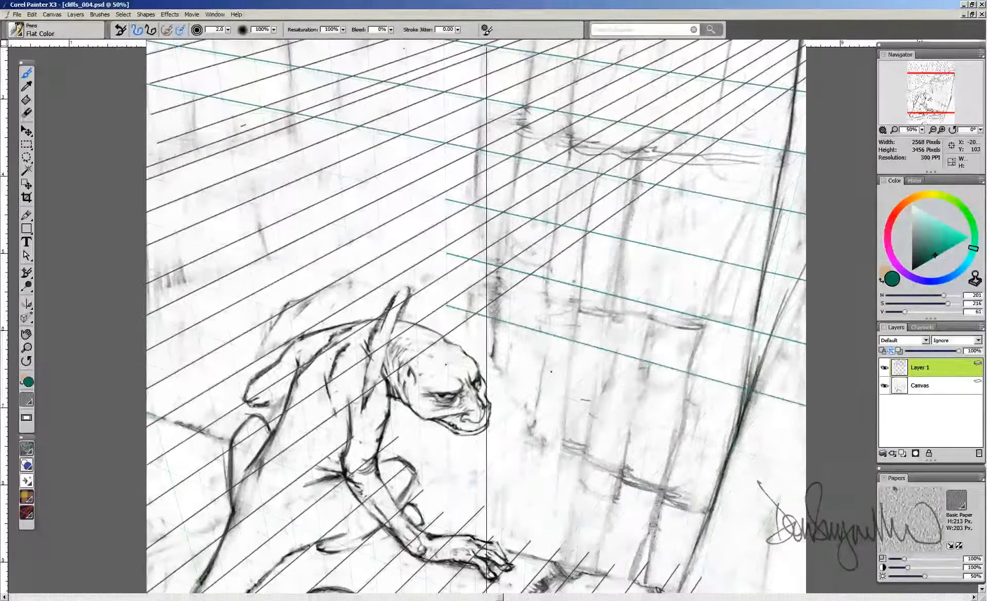
- Continue the teal left-vanishing-point lines down the cliff wall beside the creature and along the top of the ledge
left_click_drag(455, 365, 795, 469)
left_click_drag(443, 414, 774, 523)
mouse_move(483, 478)
left_mouse_down()
mouse_move(468, 338)
mouse_move(763, 451)
left_mouse_up()
left_click_drag(448, 378, 738, 490)
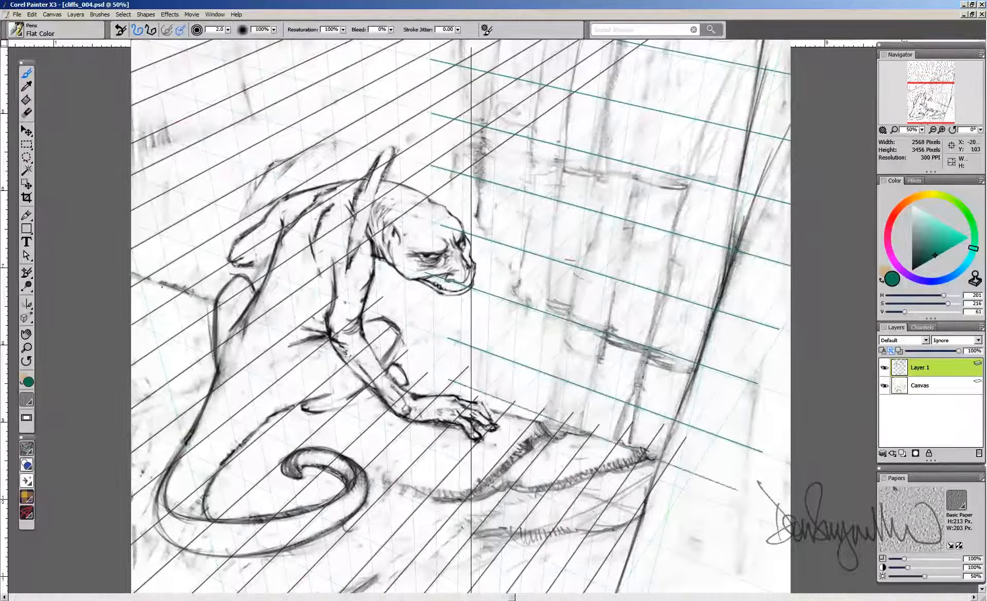
left_click_drag(131, 273, 663, 477)
- Return to the top of the drawing and pick a light pink as the painting colour
left_click_drag(537, 207, 511, 476)
left_click_drag(509, 346, 509, 168)
left_click_drag(470, 482, 481, 259)
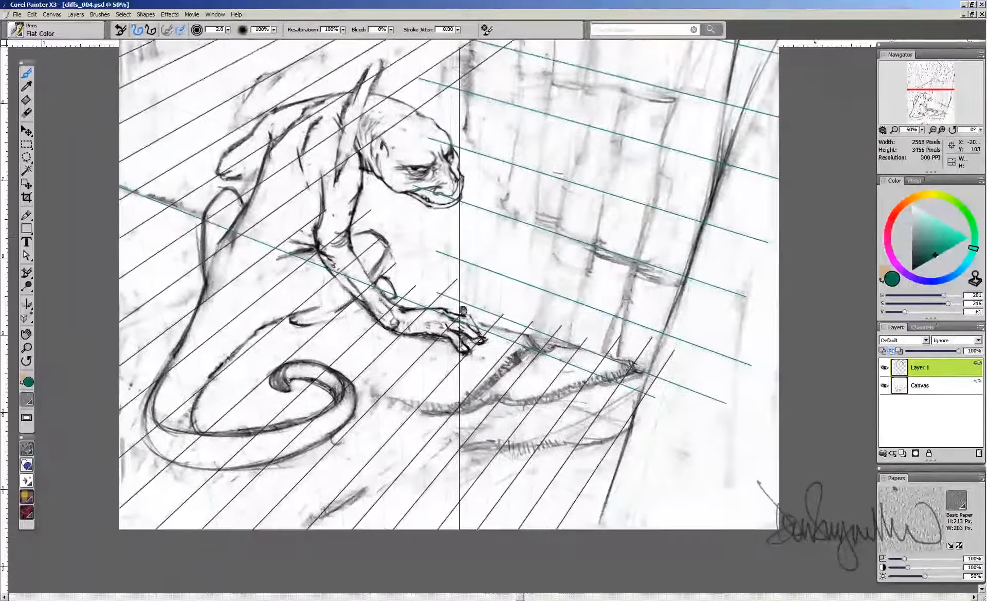
left_click_drag(477, 209, 459, 509)
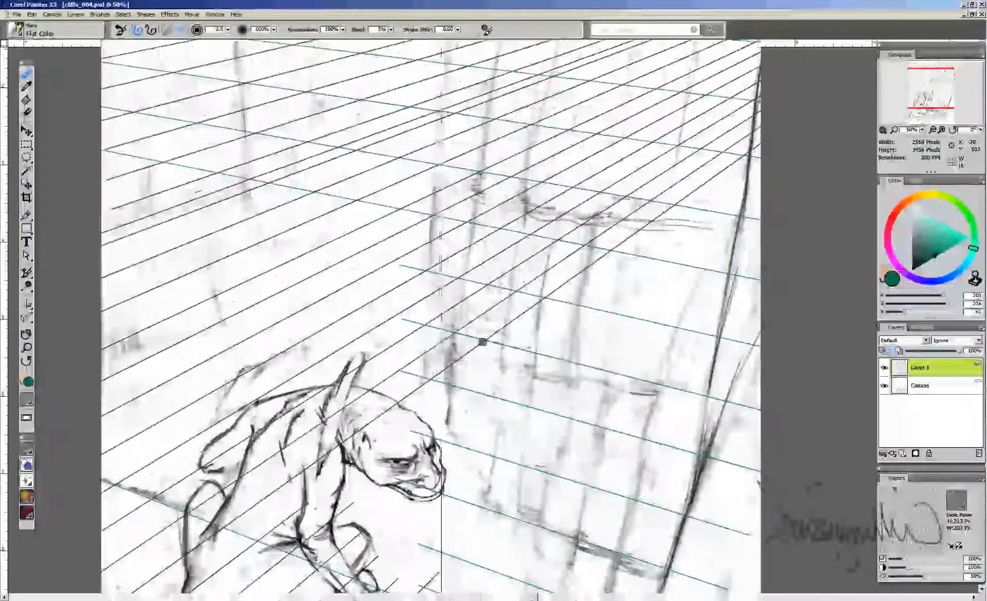
left_click_drag(507, 178, 513, 318)
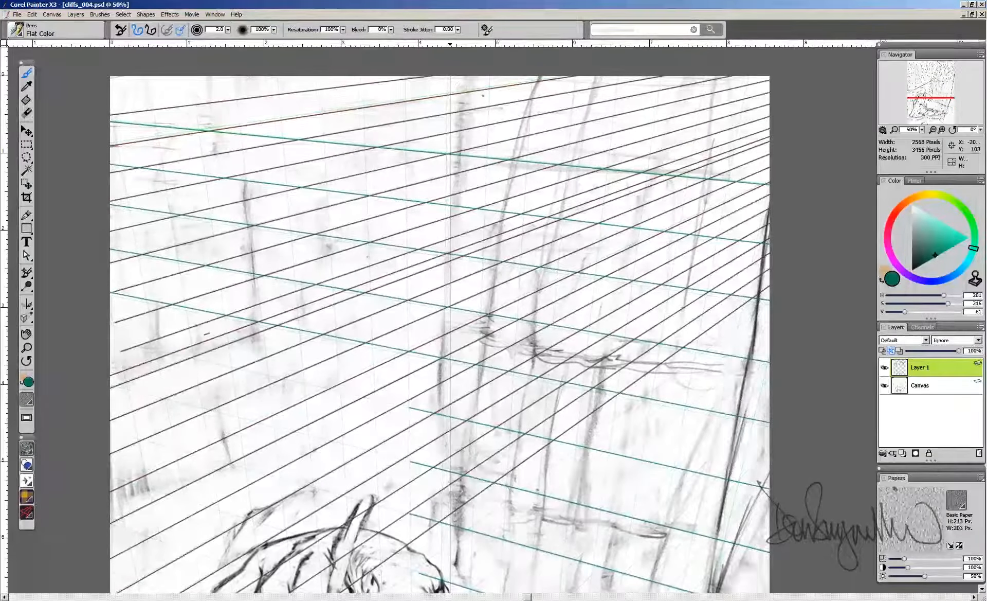
left_click_drag(923, 197, 958, 203)
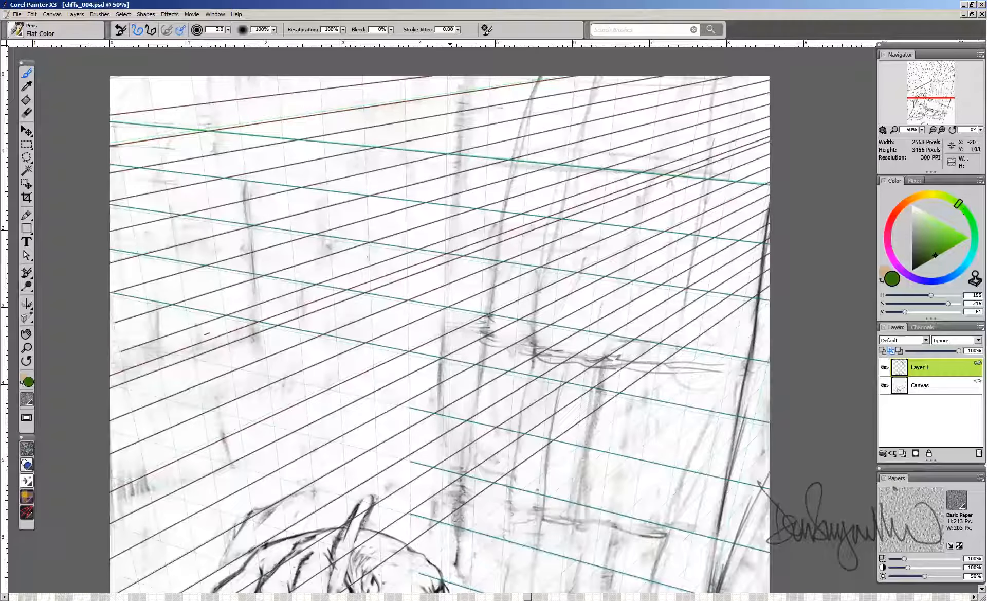
left_click(928, 197)
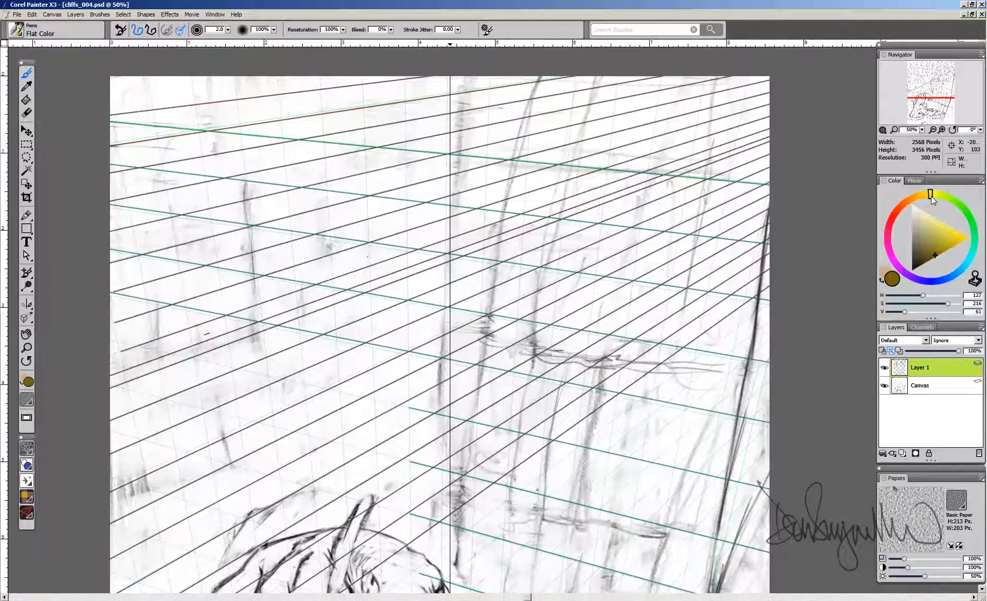
left_click_drag(934, 250, 935, 227)
left_click(889, 245)
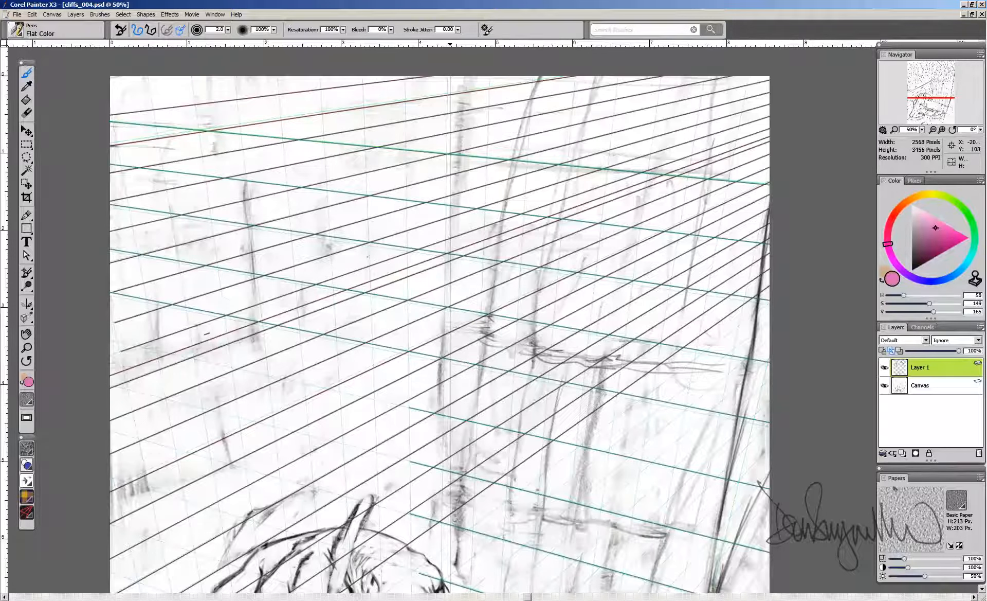
- Draw pink perspective-guided lines toward the lower vanishing point, one near the canvas centre and three starting at its left edge
left_click_drag(449, 77, 443, 587)
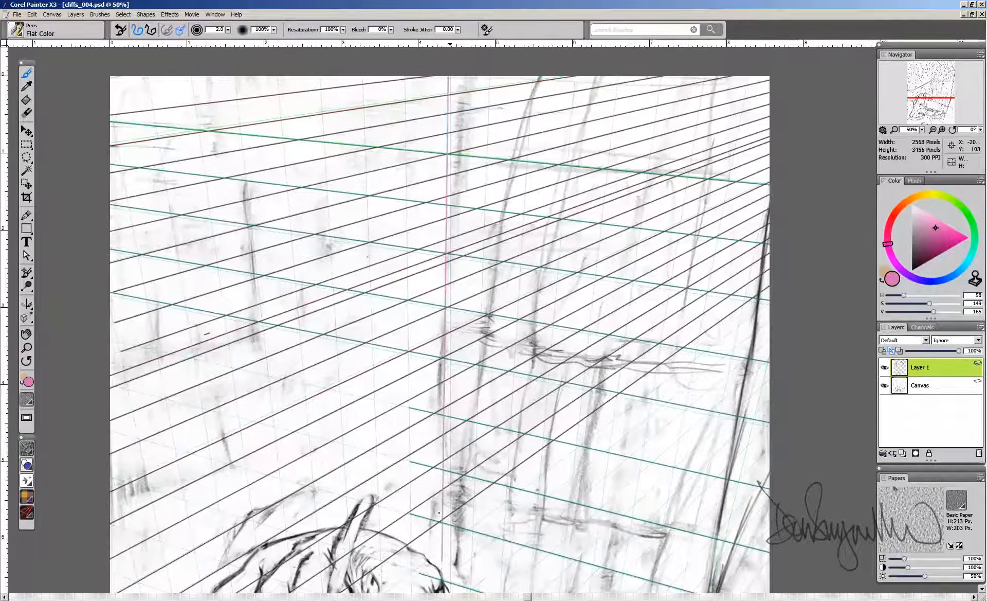
key("ctrl+minus")
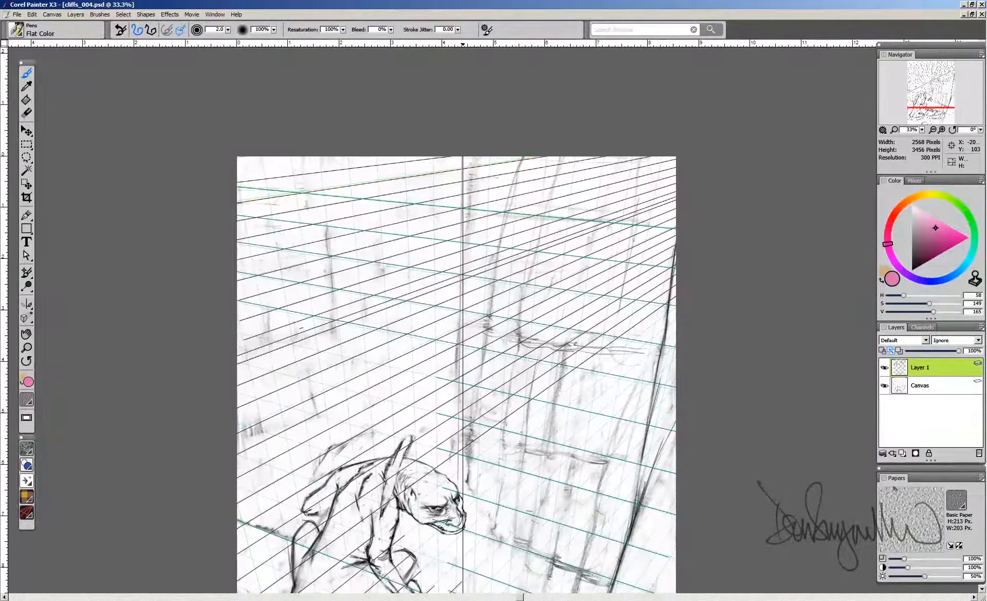
mouse_move(474, 414)
left_mouse_down()
mouse_move(479, 295)
mouse_move(474, 346)
left_mouse_up()
left_click_drag(238, 135, 302, 455)
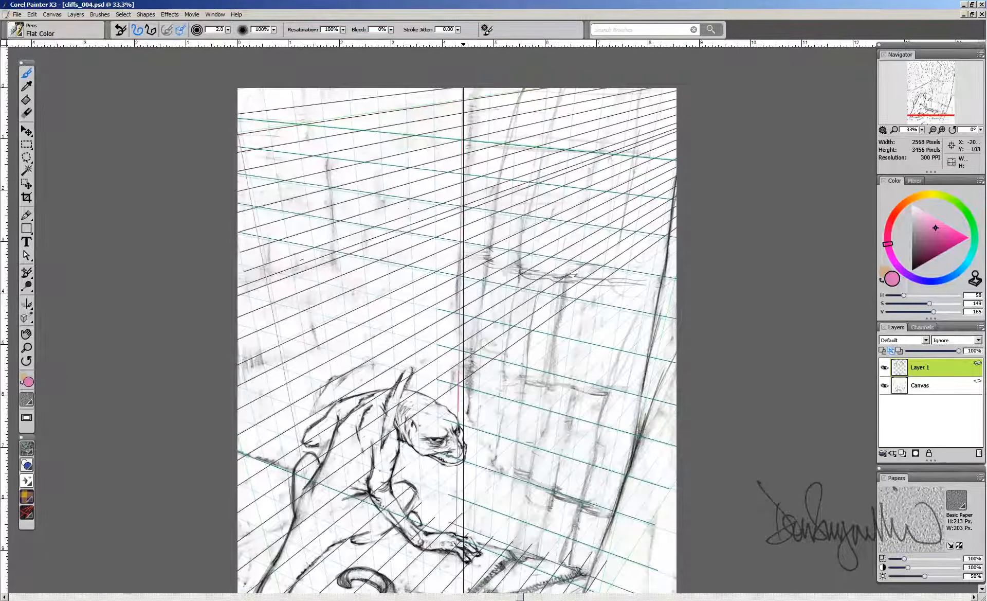
left_click_drag(238, 251, 284, 455)
left_click_drag(238, 351, 261, 453)
- Draw more pink near-vertical guided lines across the rest of the creature and the cliff wall, converging toward the lower vanishing point
mouse_move(264, 88)
left_mouse_down()
mouse_move(323, 437)
mouse_move(332, 360)
mouse_move(349, 489)
left_mouse_up()
mouse_move(321, 88)
left_mouse_down()
mouse_move(364, 484)
mouse_move(383, 478)
left_mouse_up()
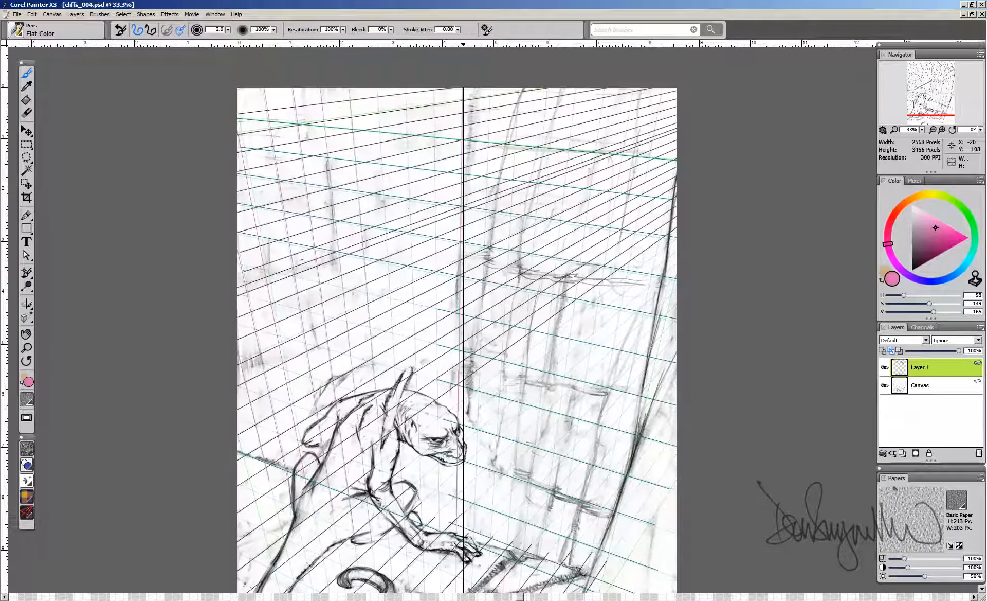
mouse_move(378, 88)
left_mouse_down()
mouse_move(408, 550)
mouse_move(426, 576)
left_mouse_up()
left_click_drag(435, 88, 441, 551)
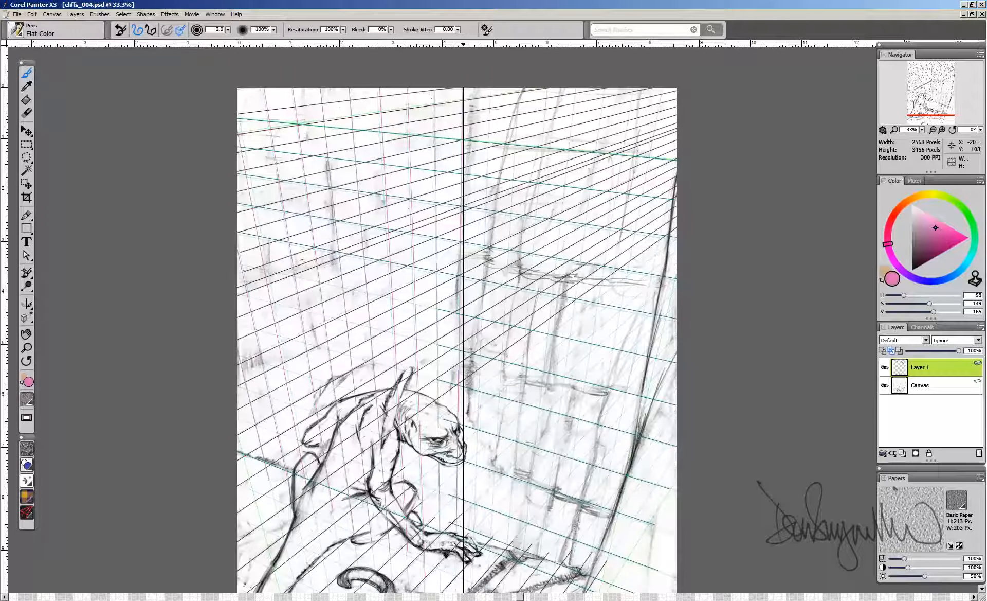
mouse_move(493, 88)
left_mouse_down()
mouse_move(474, 569)
mouse_move(506, 359)
mouse_move(490, 561)
left_mouse_up()
left_click_drag(548, 88, 515, 578)
left_click_drag(566, 225, 522, 572)
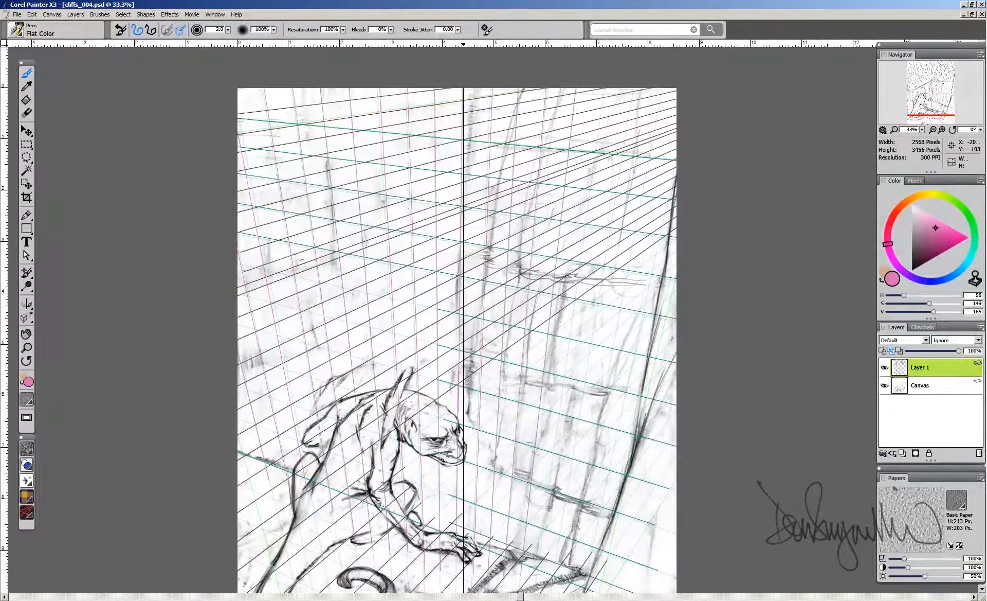
- Draw three more pink guided lines down the rightmost part of the cliff wall, converging toward the lower vanishing point
left_click_drag(609, 87, 538, 579)
mouse_move(640, 88)
left_mouse_down()
mouse_move(580, 380)
mouse_move(555, 559)
left_mouse_up()
left_click_drag(673, 88, 590, 518)
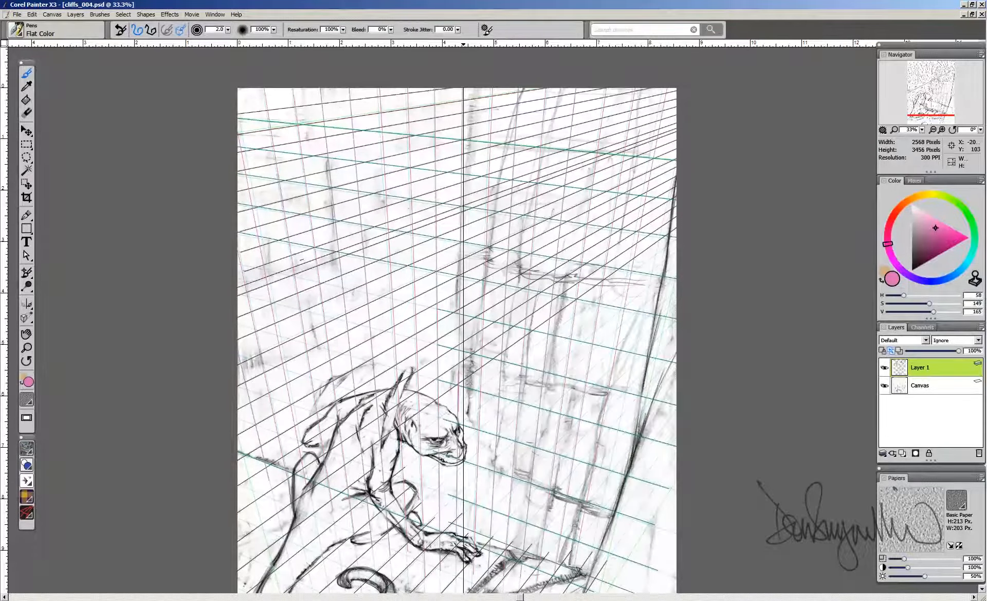
key("ctrl+plus")
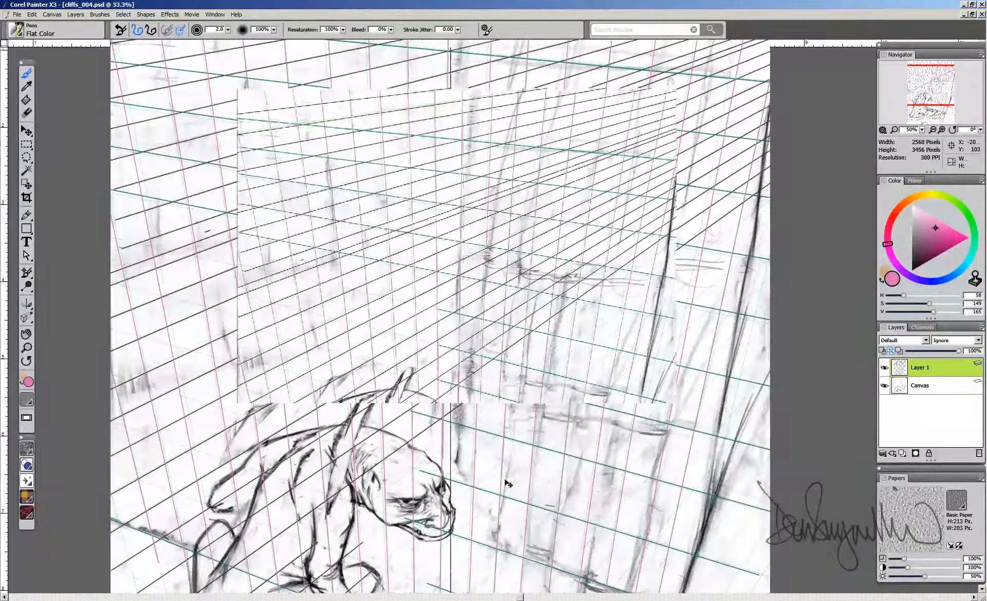
- Show the perspective guides around the whole drawing and save their current setup as a preset named project01
key("ctrl+minus")
key("ctrl+minus")
key("ctrl+minus")
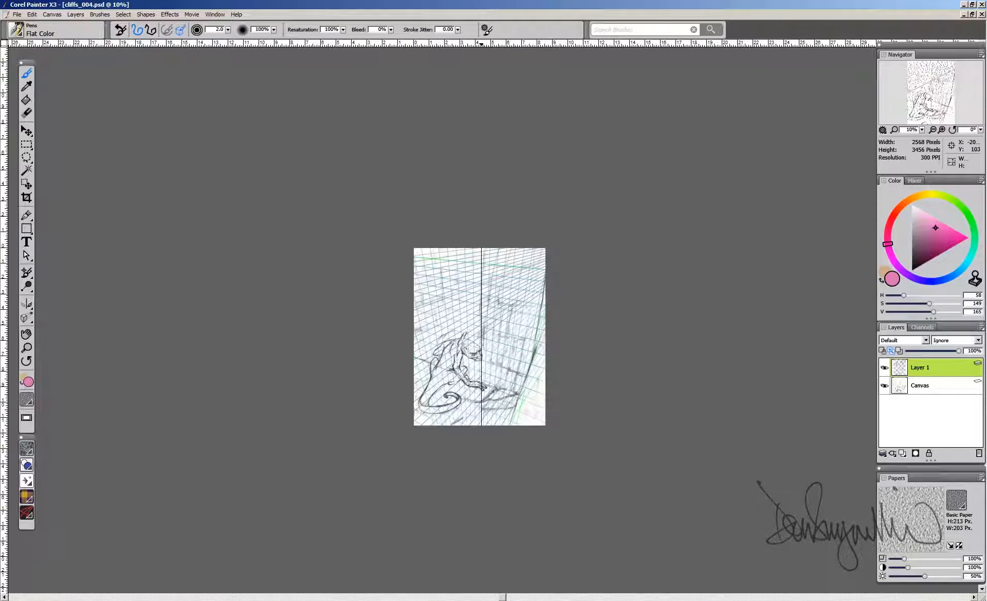
left_click(26, 317)
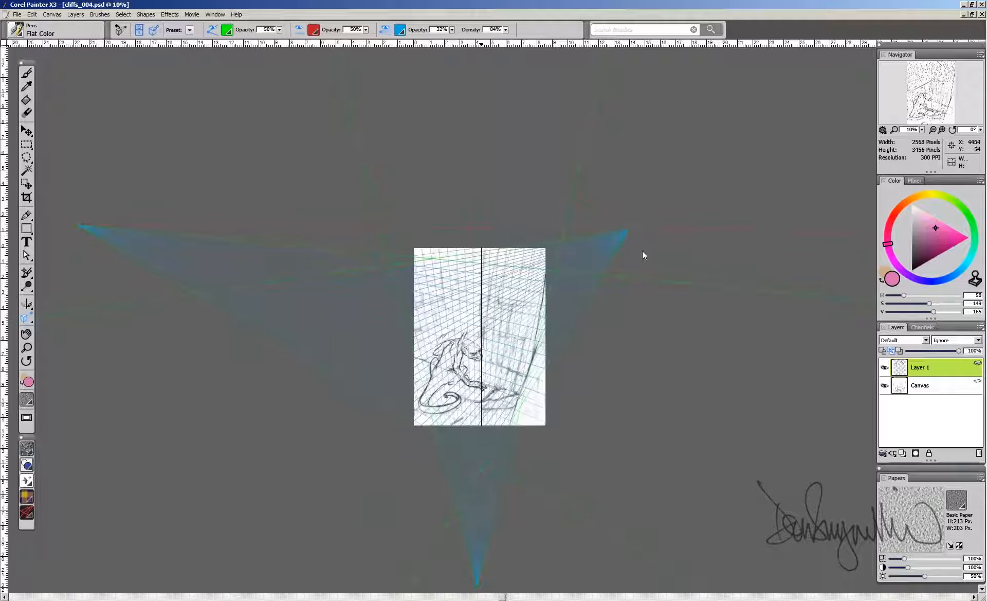
left_click(190, 32)
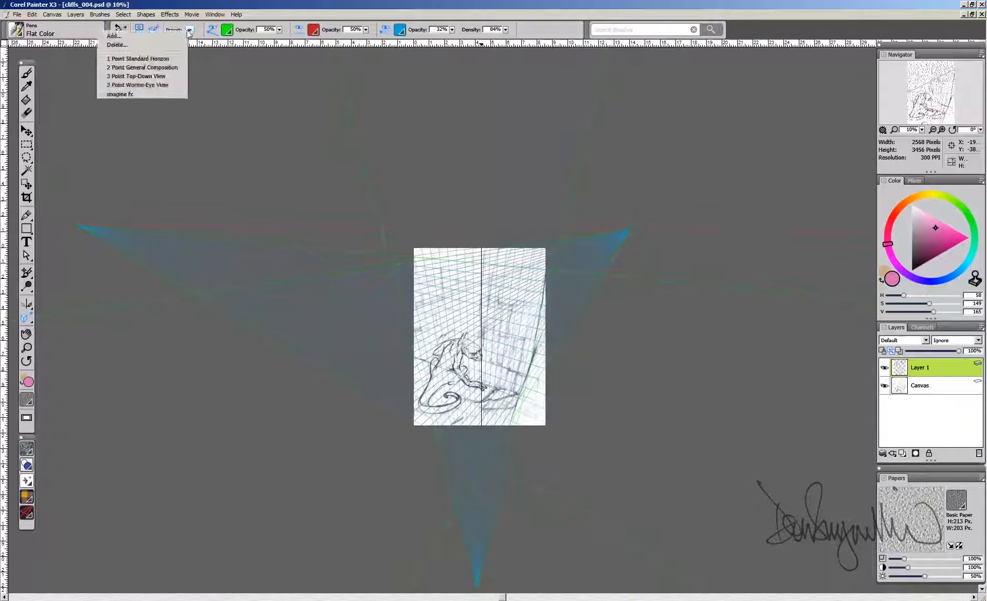
left_click(138, 41)
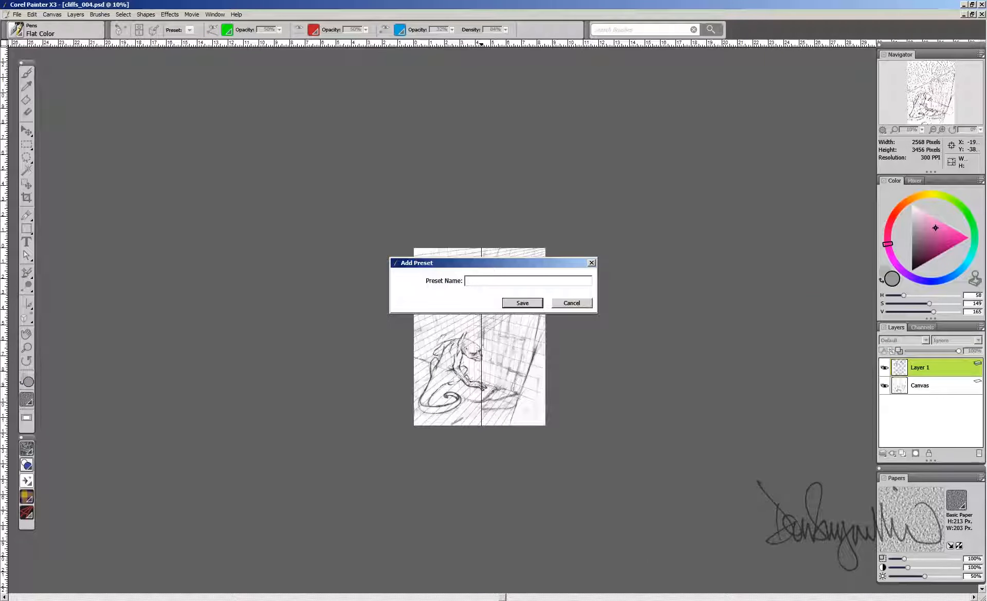
type("perspect1")
left_click(522, 304)
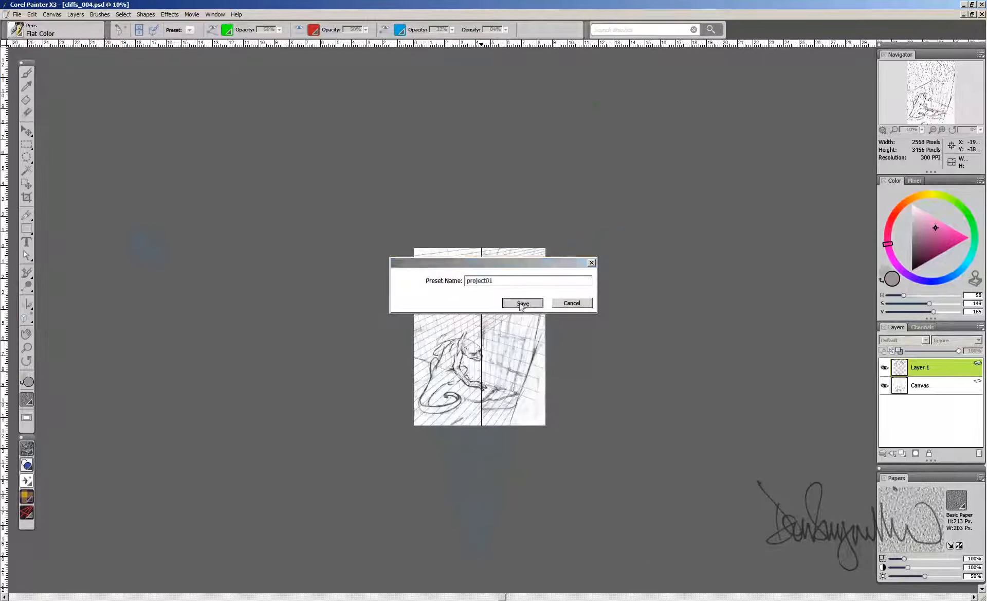
- Reset the perspective guides to their default setup and restore the three-point setup from the project01 preset
left_click(116, 31)
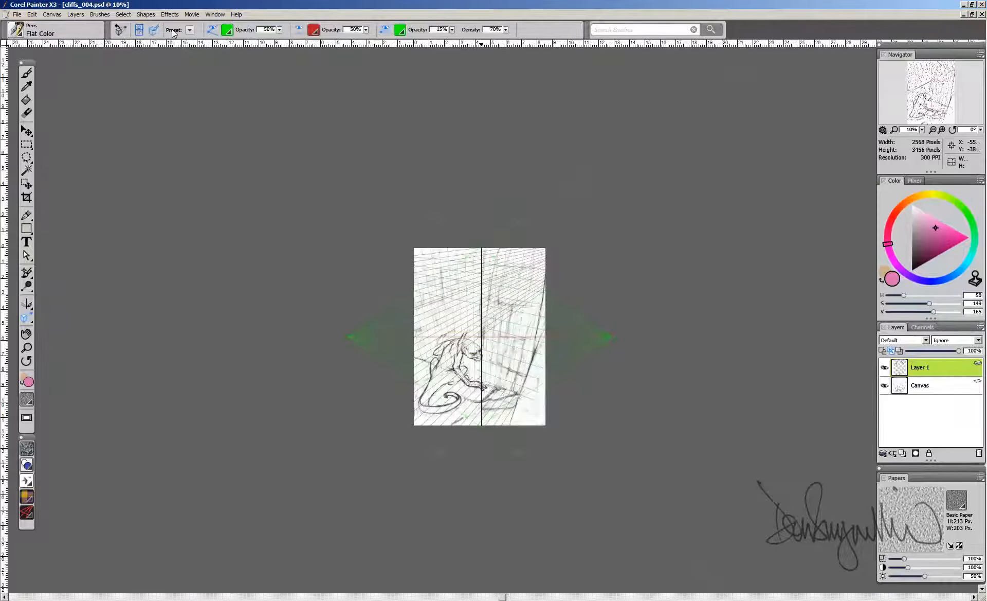
left_click(189, 30)
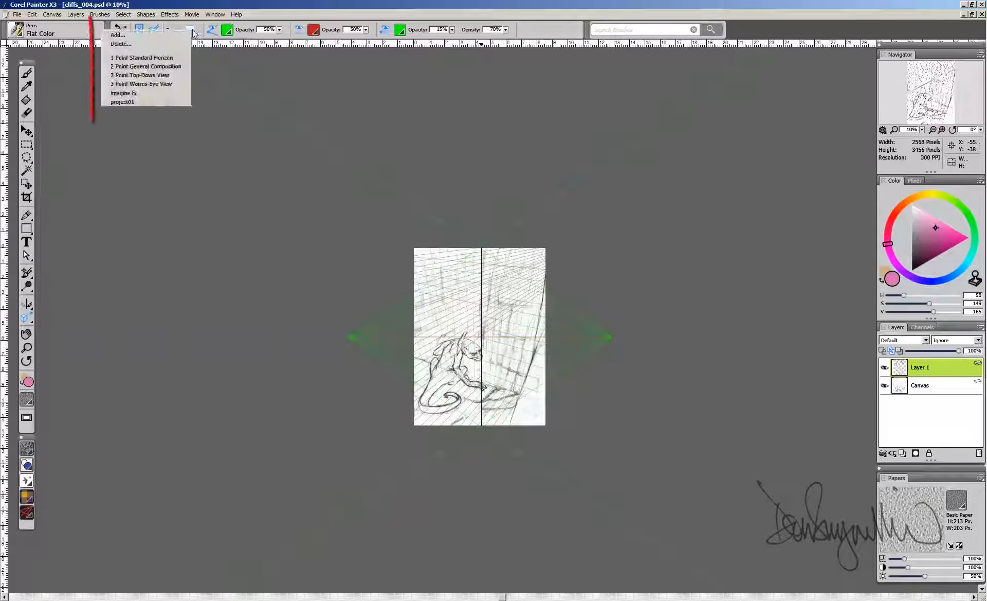
left_click(139, 102)
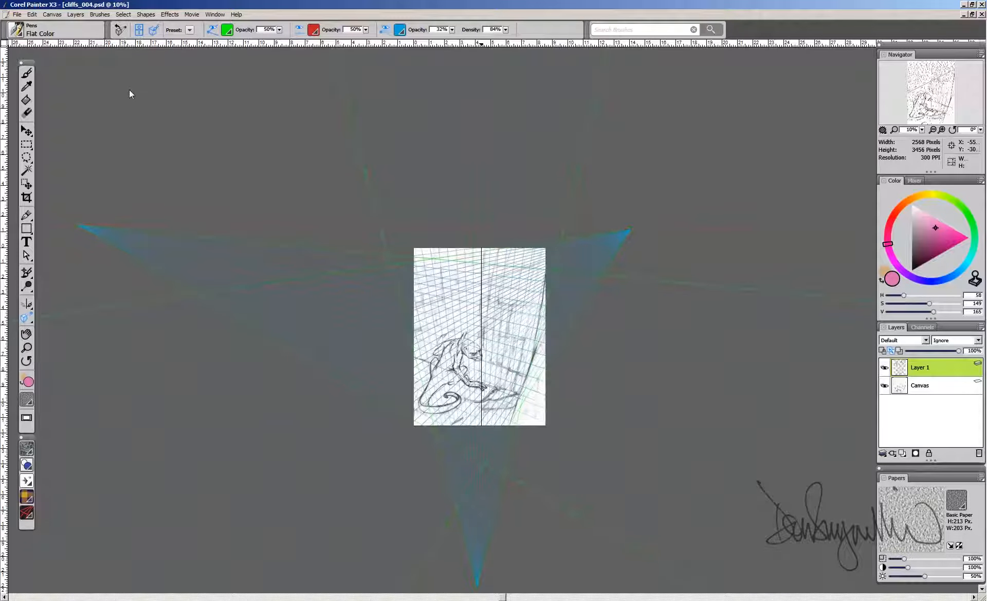
- Hide the perspective guides and lower the opacity of Layer 1, which holds the drawn grid, to 26%
left_click(139, 30)
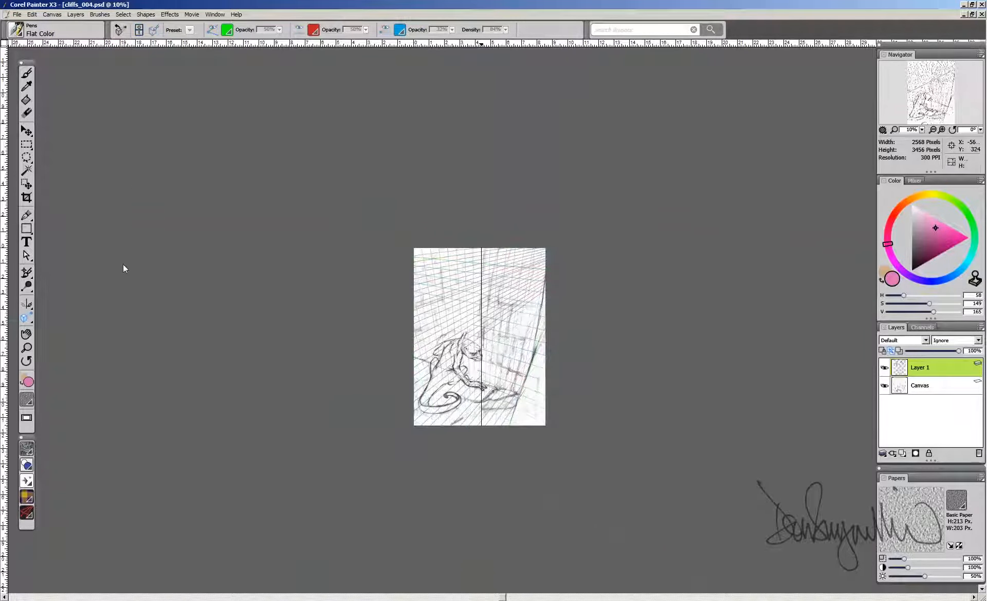
key("ctrl+plus")
key("ctrl+plus")
key("ctrl+plus")
key("ctrl+plus")
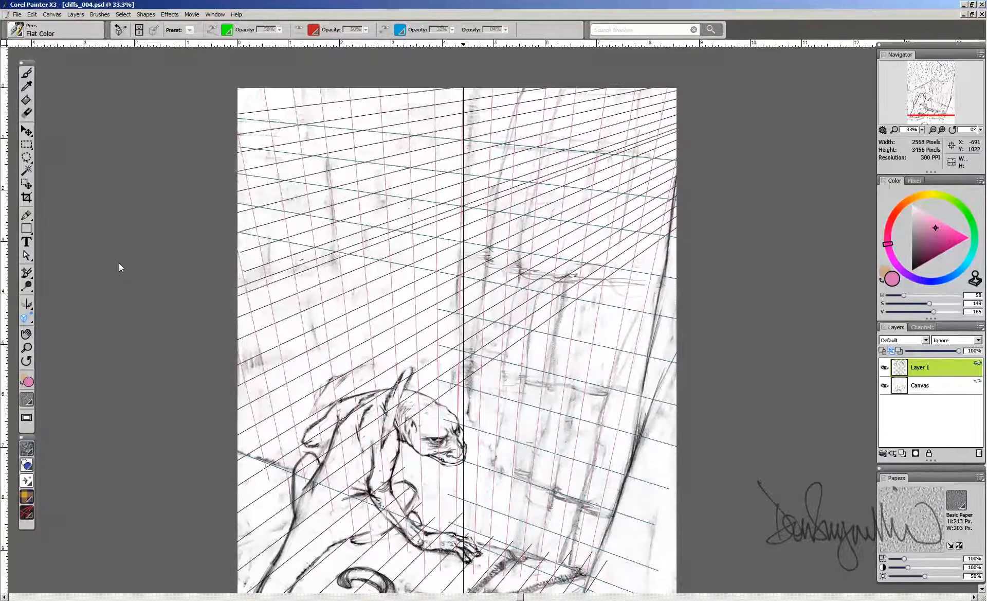
left_click_drag(475, 404, 475, 341)
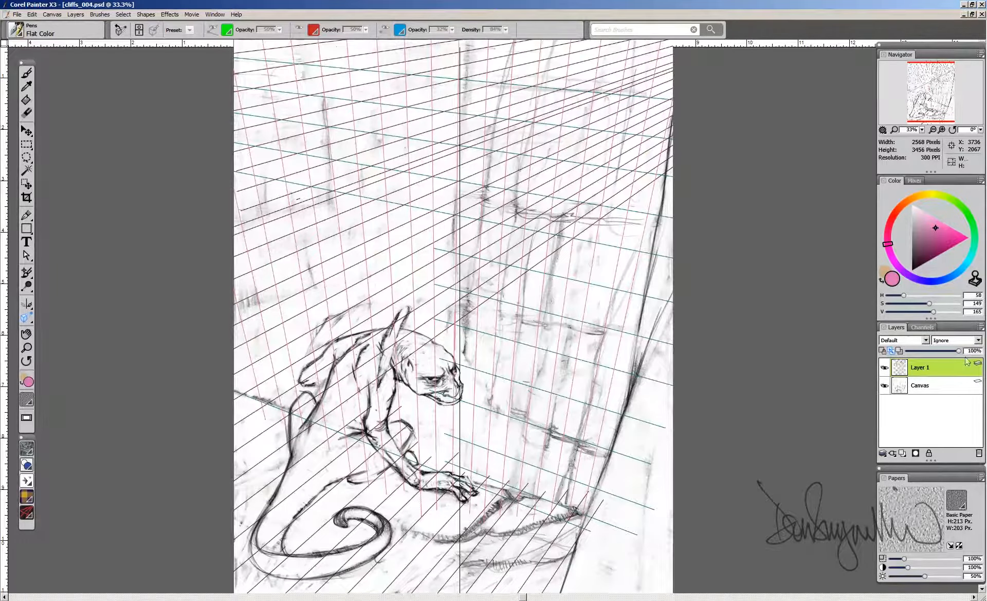
left_click_drag(958, 351, 921, 352)
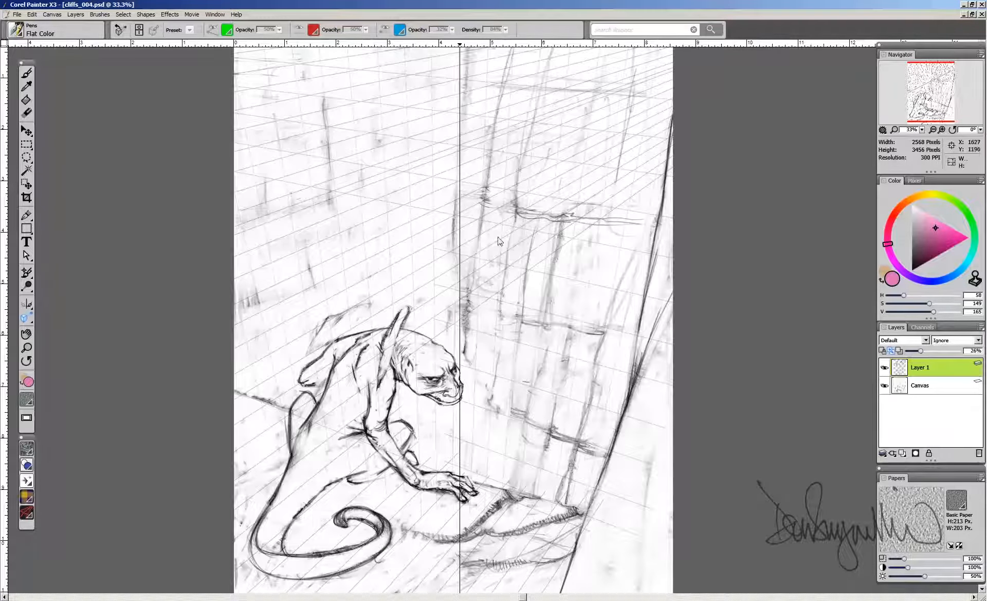
- Rename Layer 1 as "perspective grid" and make the Canvas layer active
double_click(920, 367)
type("perspective grid")
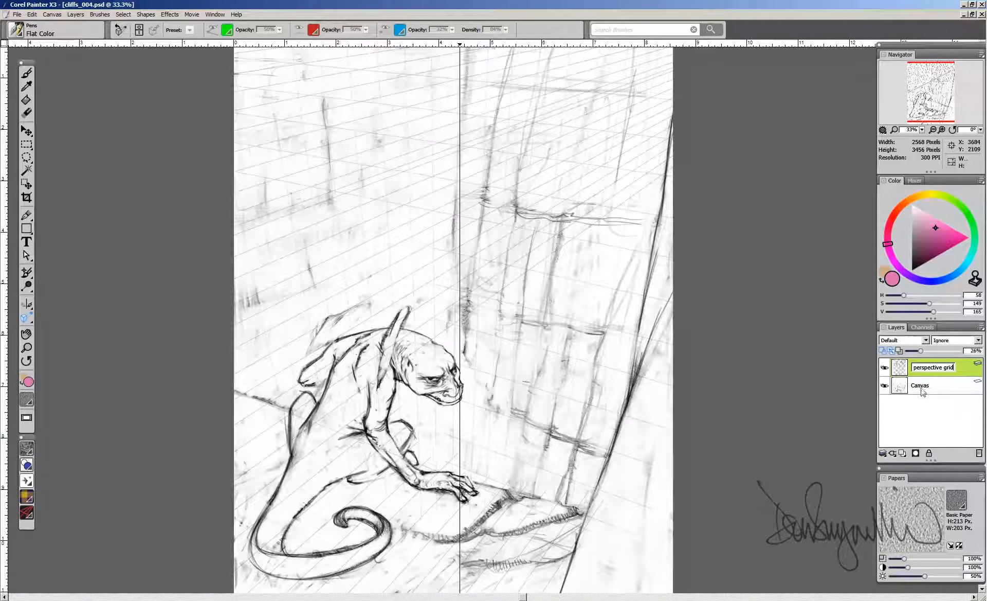
key("Return")
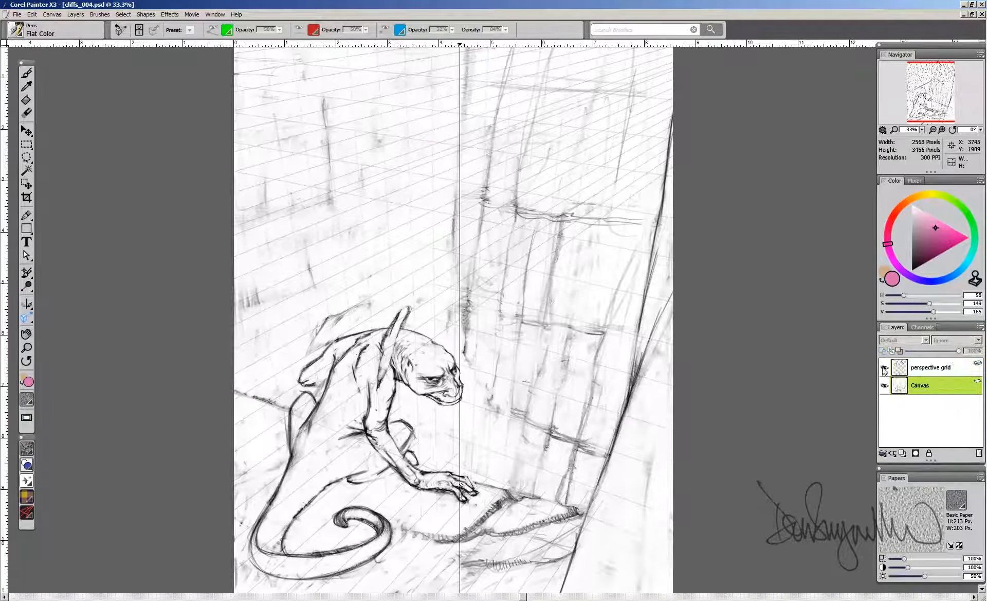
- Turn the perspective grid layer off and on again to compare the whole sketch with and without the grid
left_click(884, 367)
left_click(885, 367)
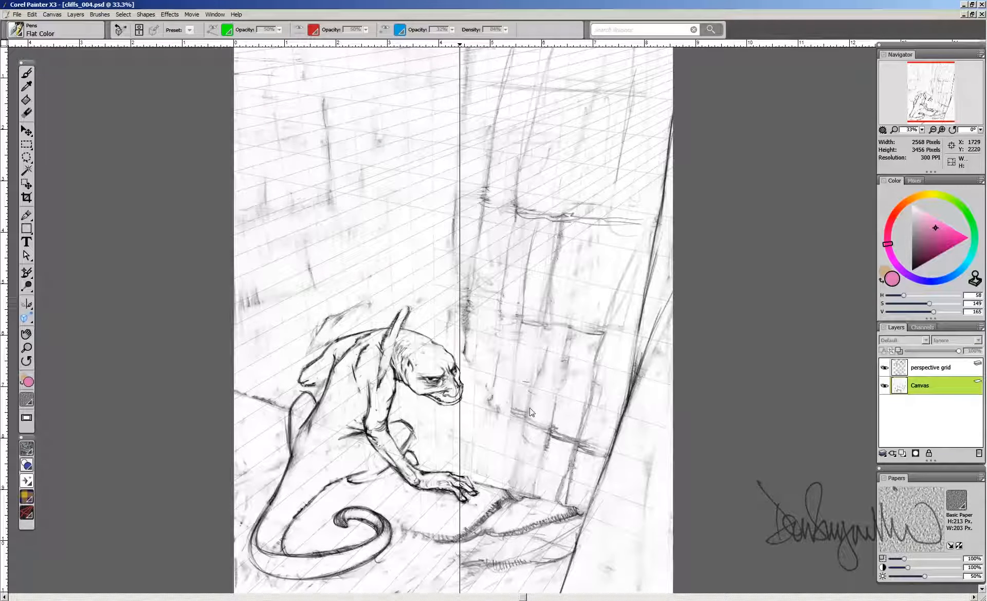
key("ctrl+minus")
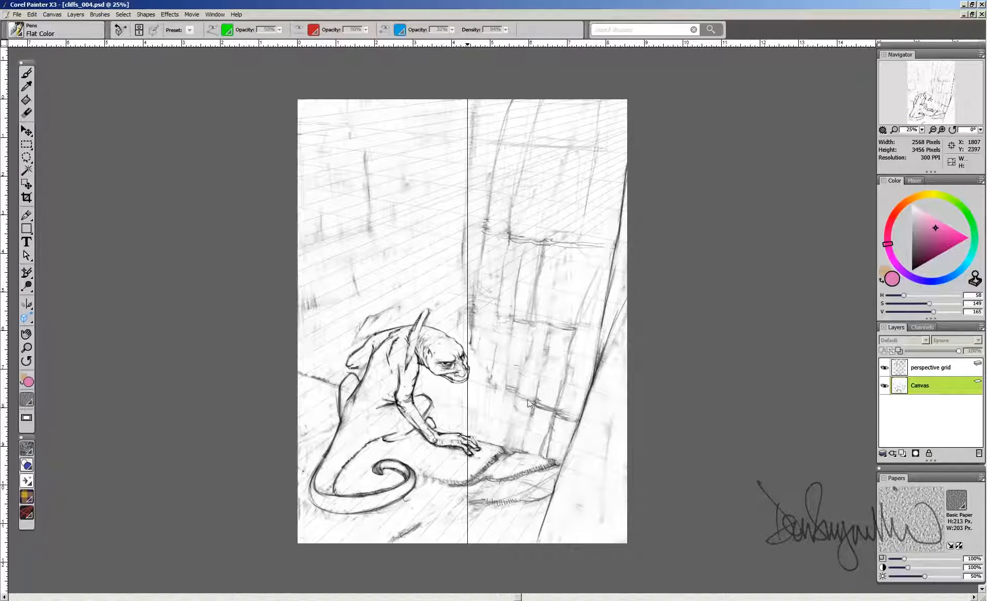